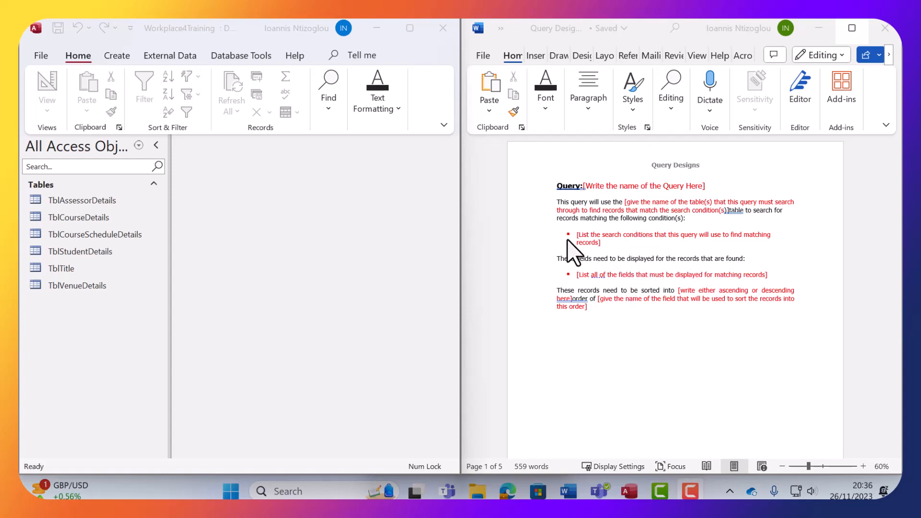
- Replace the query name placeholder in the design document with QryMissStudents
drag(740, 185, 584, 187)
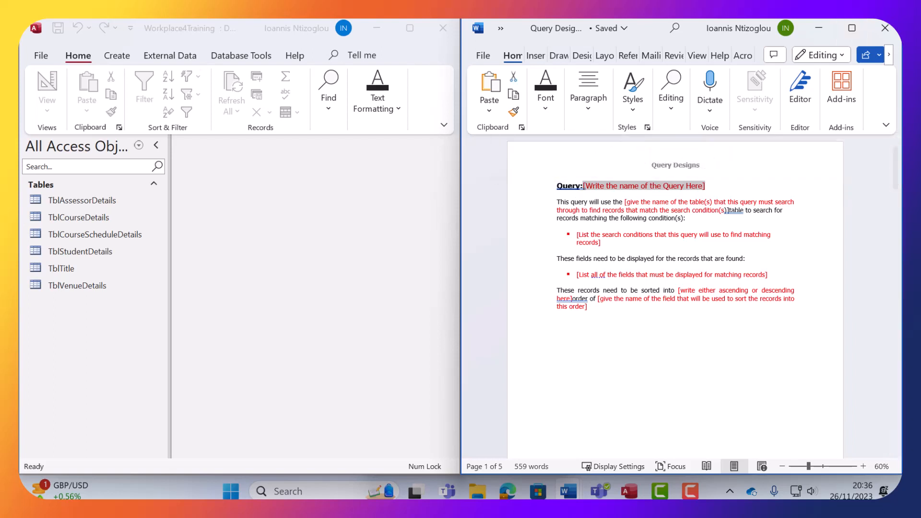
key(Delete)
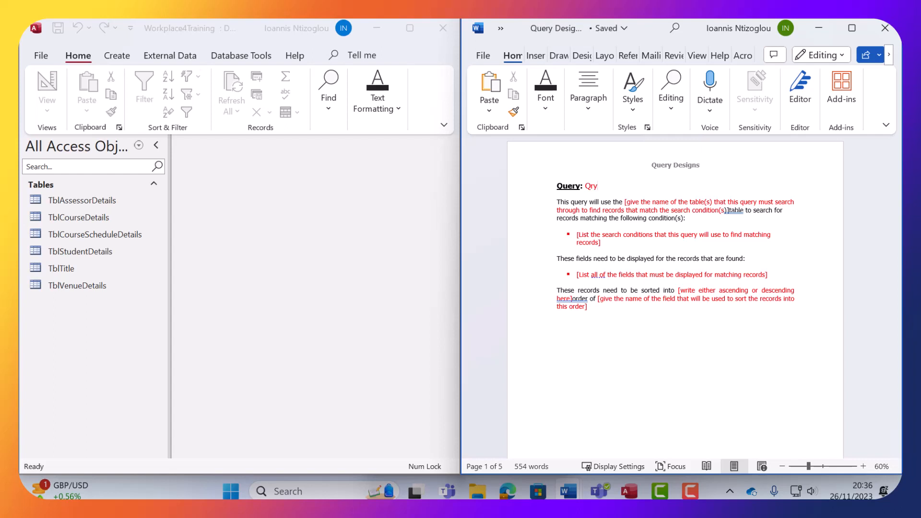
text(QryMissStudents)
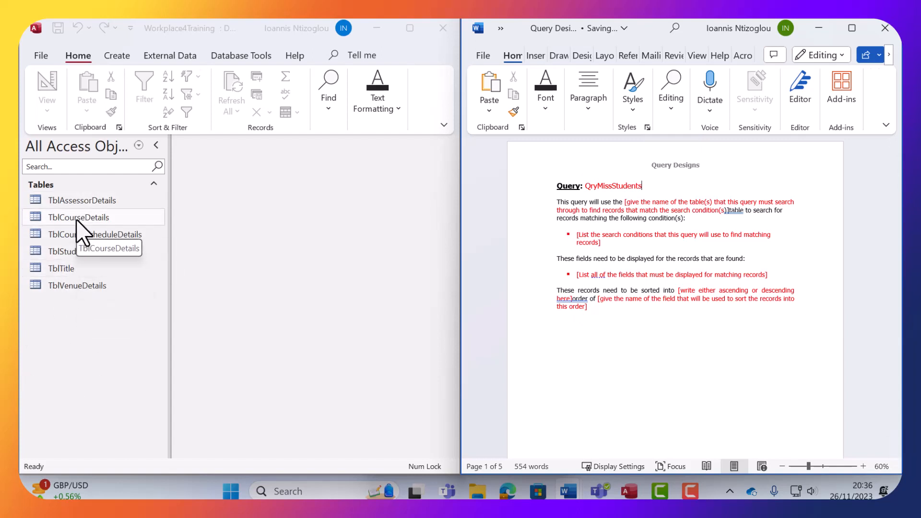
- Open the TblStudentDetails table in Access with more room for its columns and examine the TitleIDFK values
double_click(75, 252)
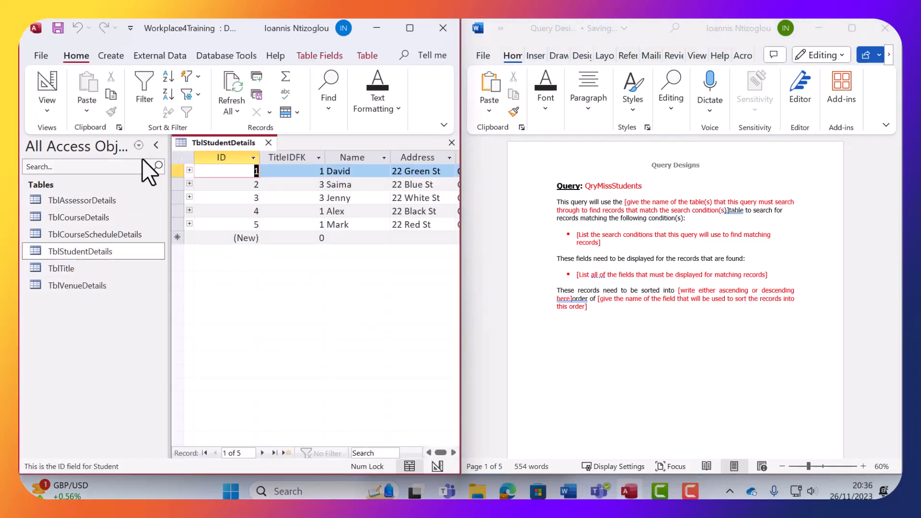
click(155, 145)
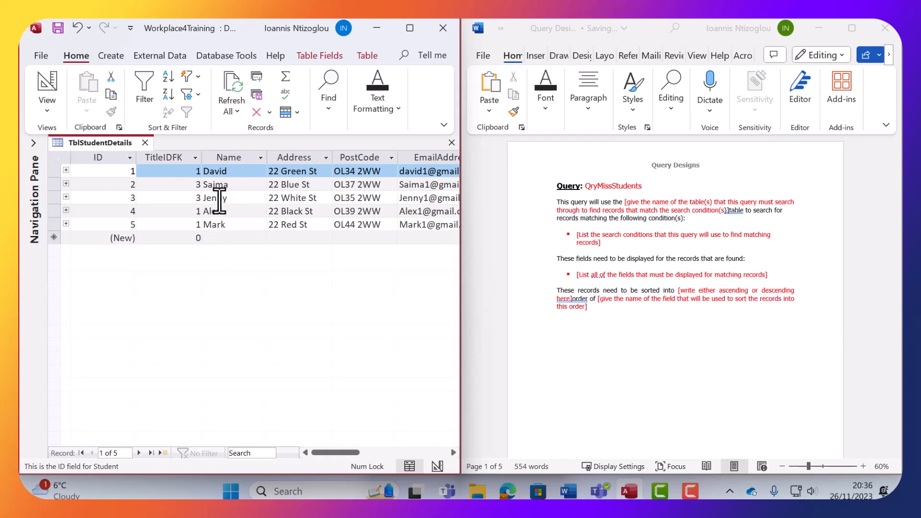
click(193, 185)
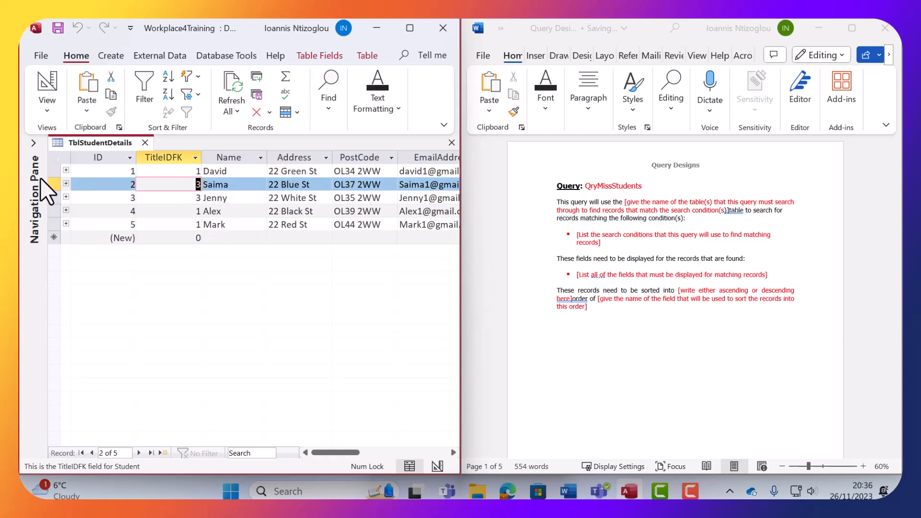
- Open the TblTitle table, look up the ID of the Miss title, and close the table
click(33, 143)
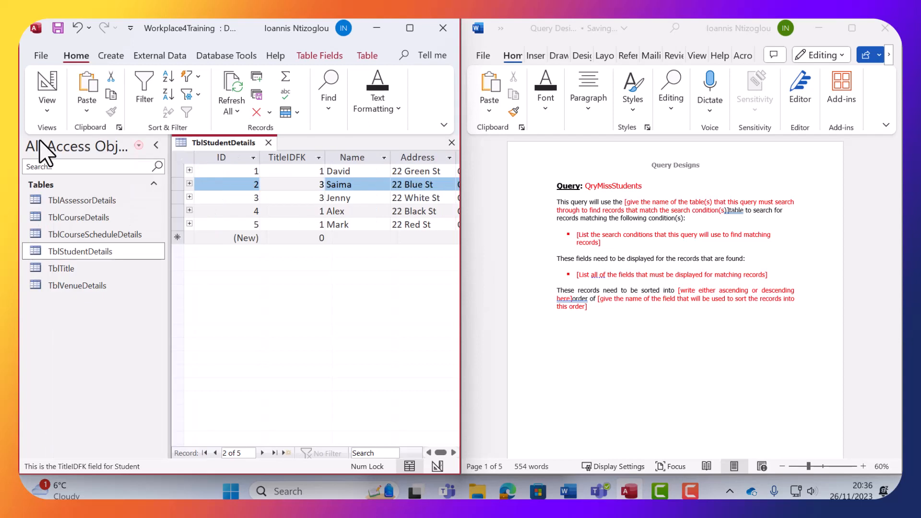
click(62, 270)
double_click(61, 270)
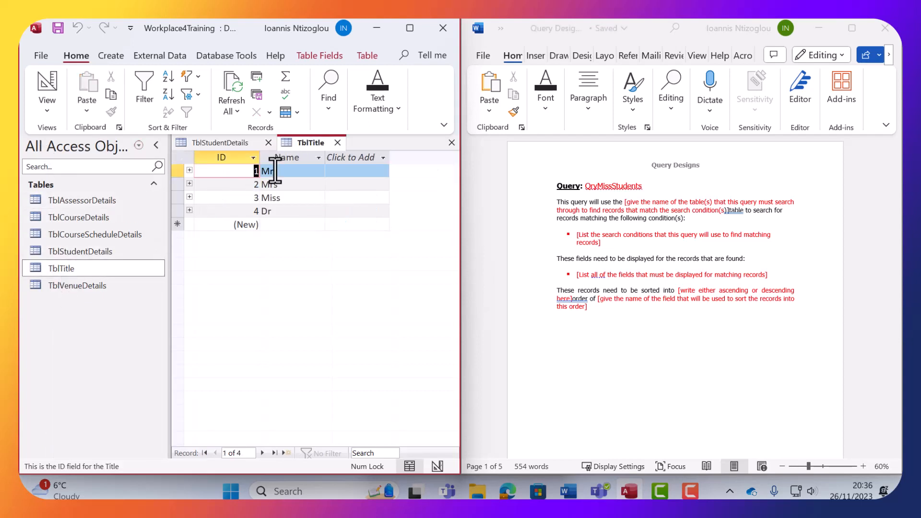
drag(293, 199, 241, 198)
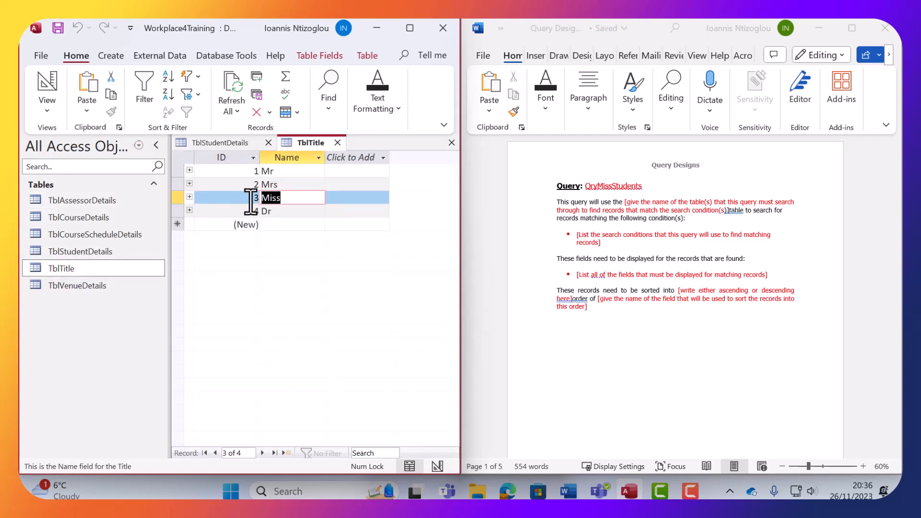
click(338, 143)
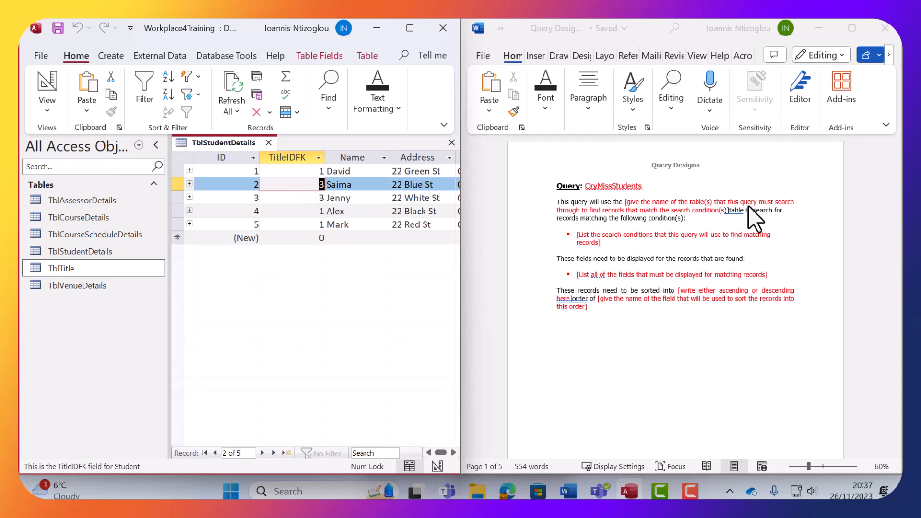
- In the Word document, replace the table name placeholder with "TblTitle and the TbleStudentDetails and"
click(645, 186)
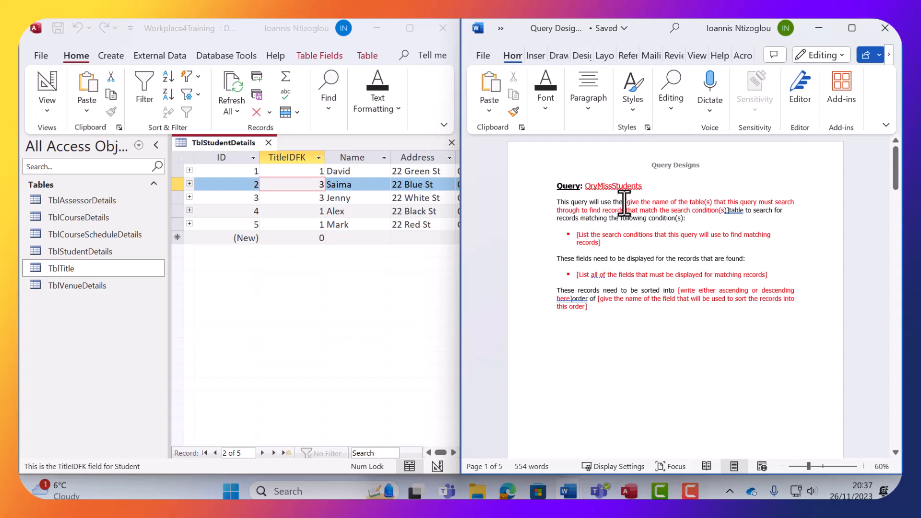
drag(624, 202, 726, 210)
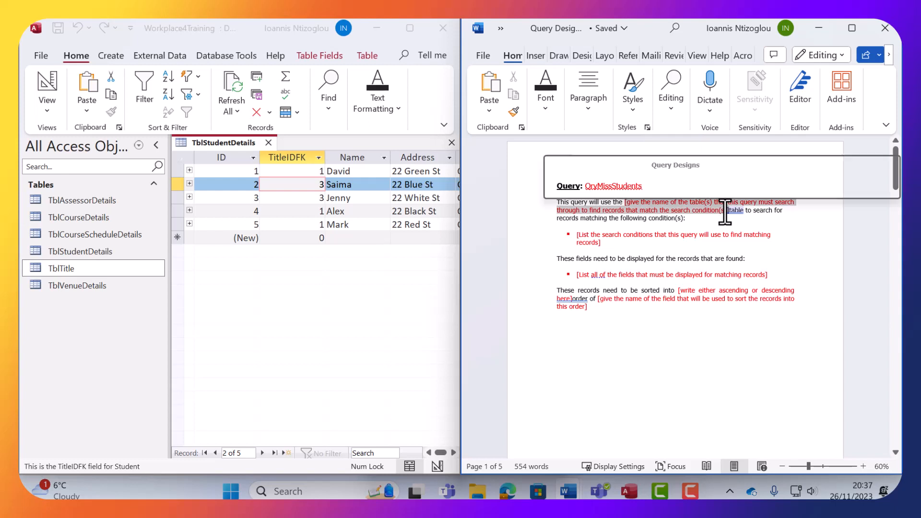
key(BackSpace)
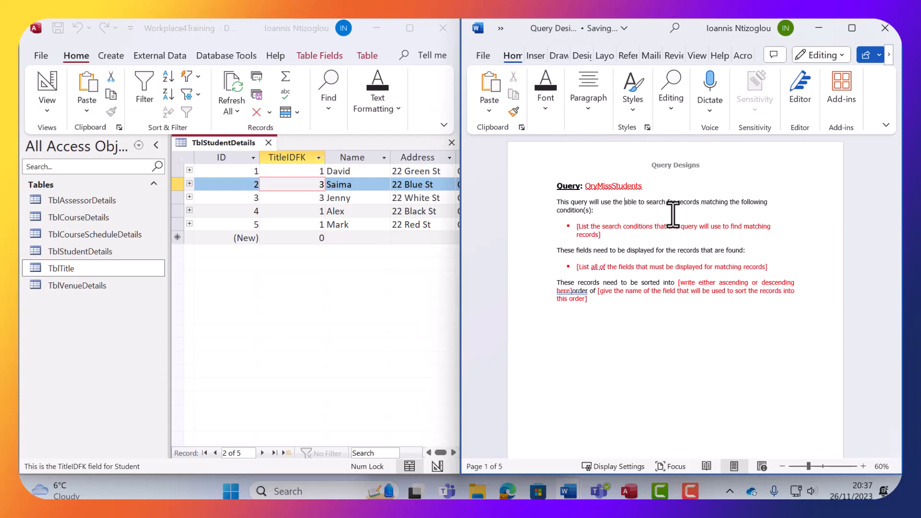
text(TblTitle)
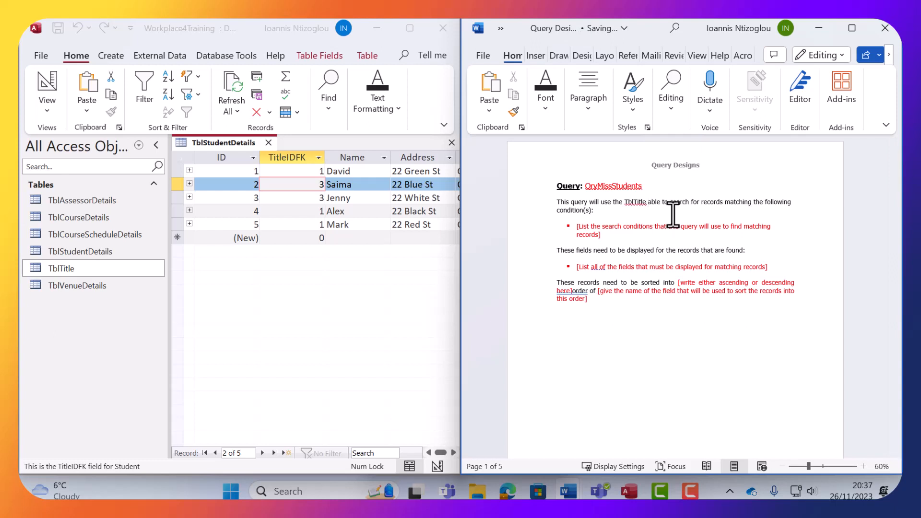
text( and the Tbl)
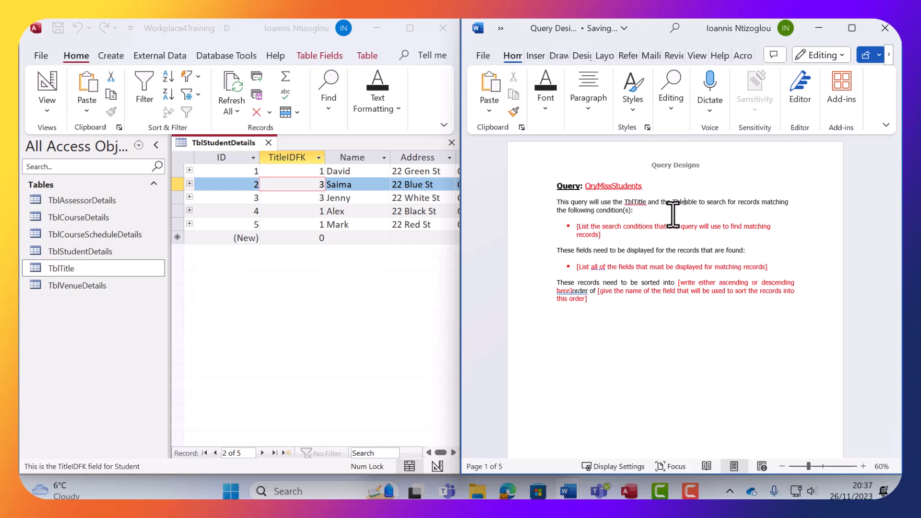
text(StudentD)
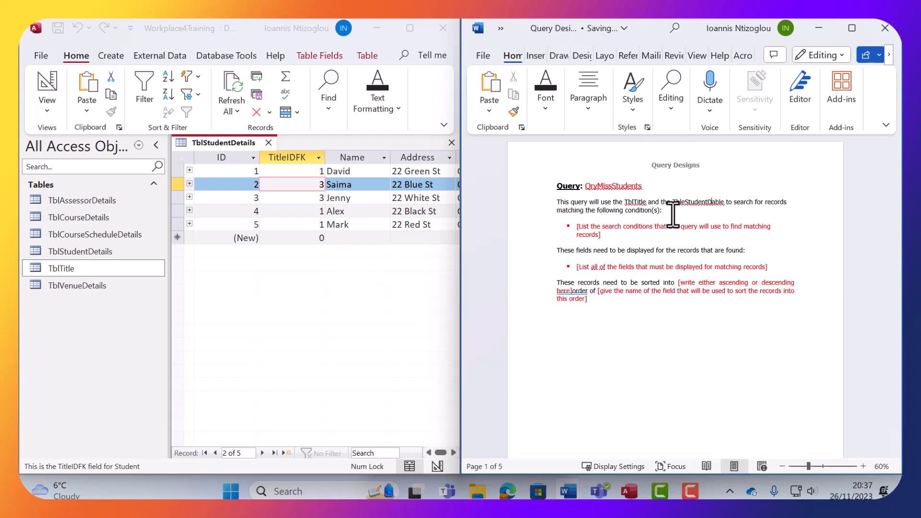
text(etails and )
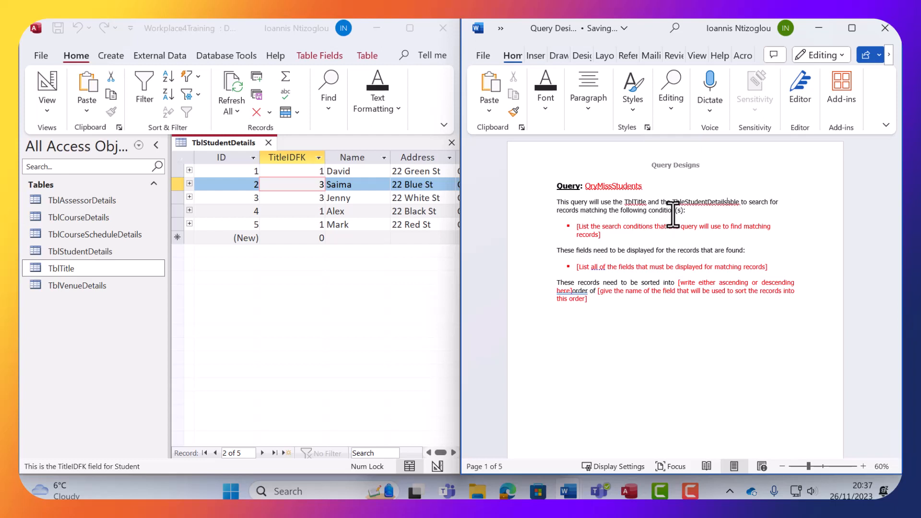
- Continue the table sentence with "it will search through to find all records that match the query conttion:"
text(it wi)
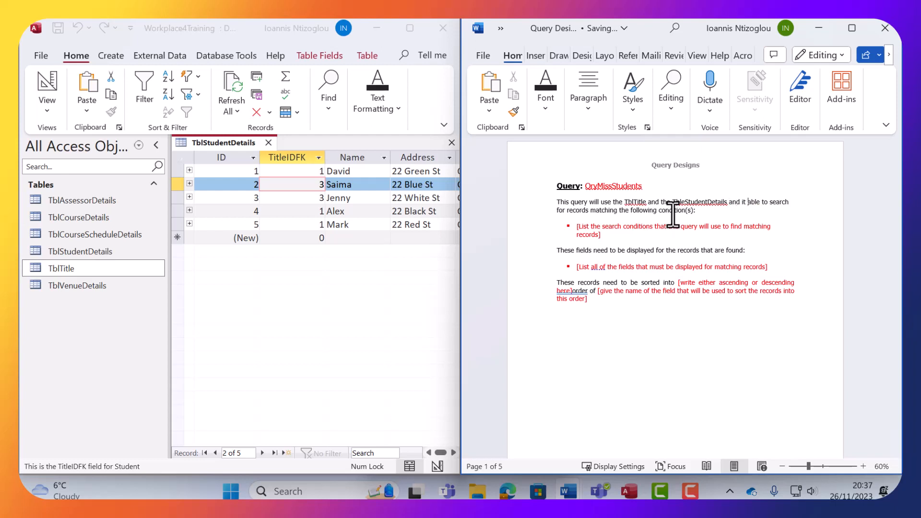
text(ll searc)
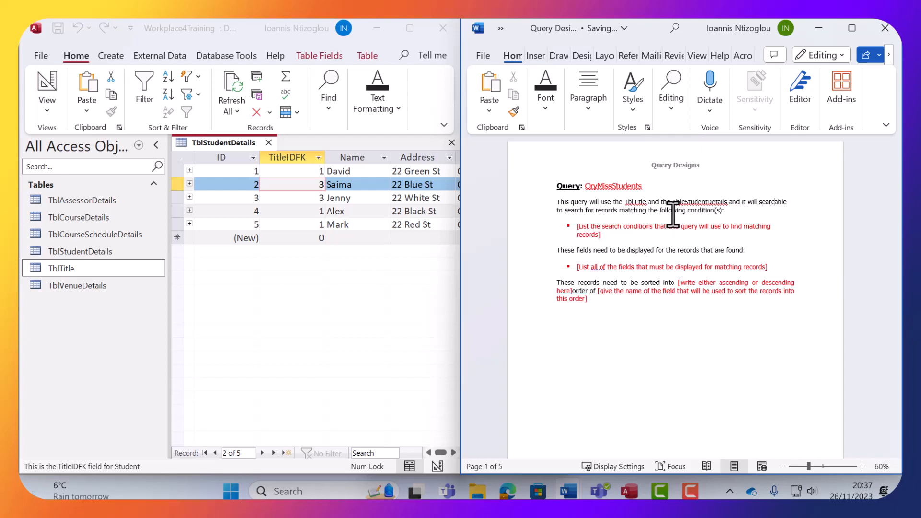
text(h through thable to search for records matching the following condition(s):)
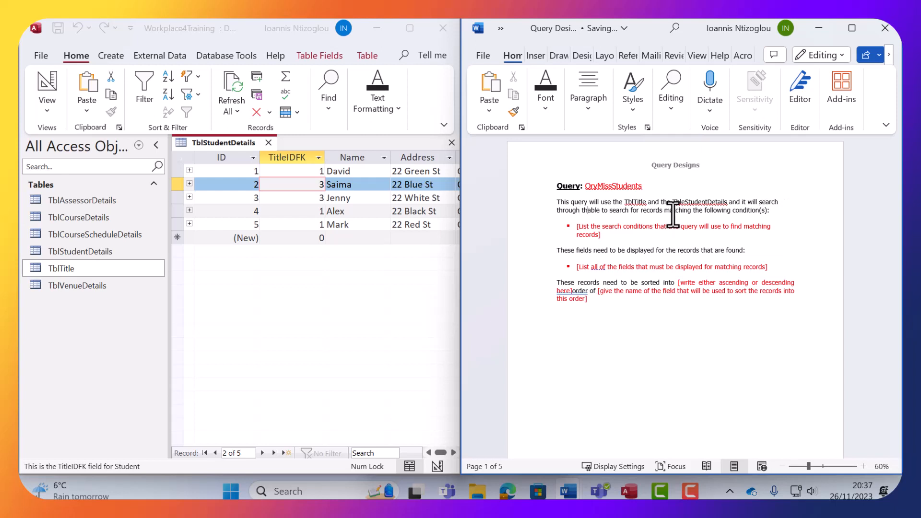
key(BackSpace)
text(o )
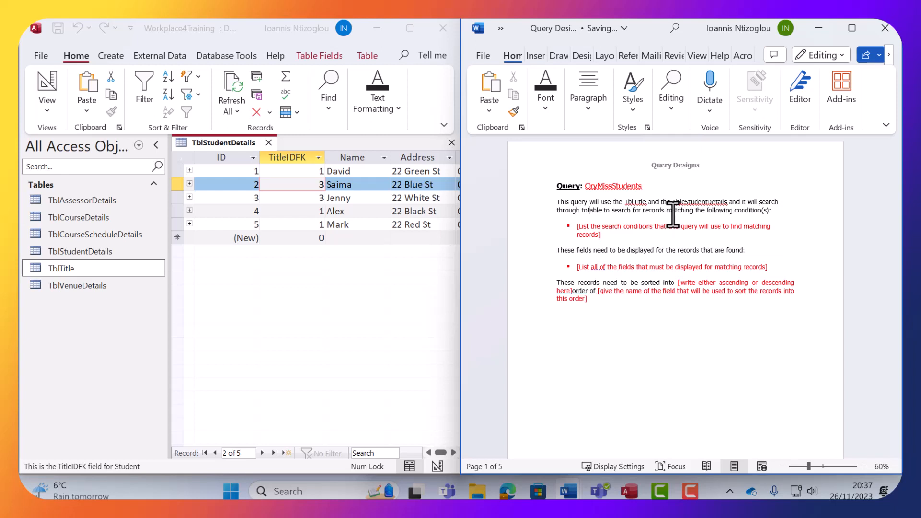
text(find )
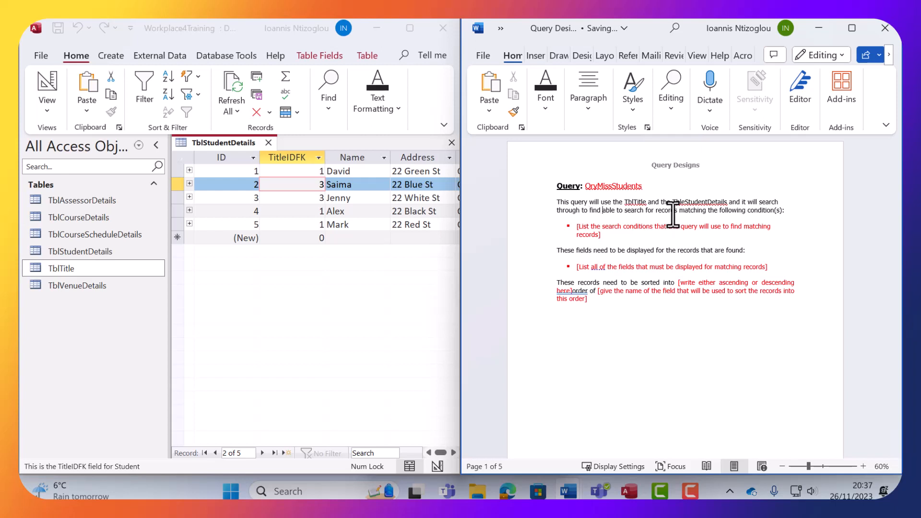
text(all records)
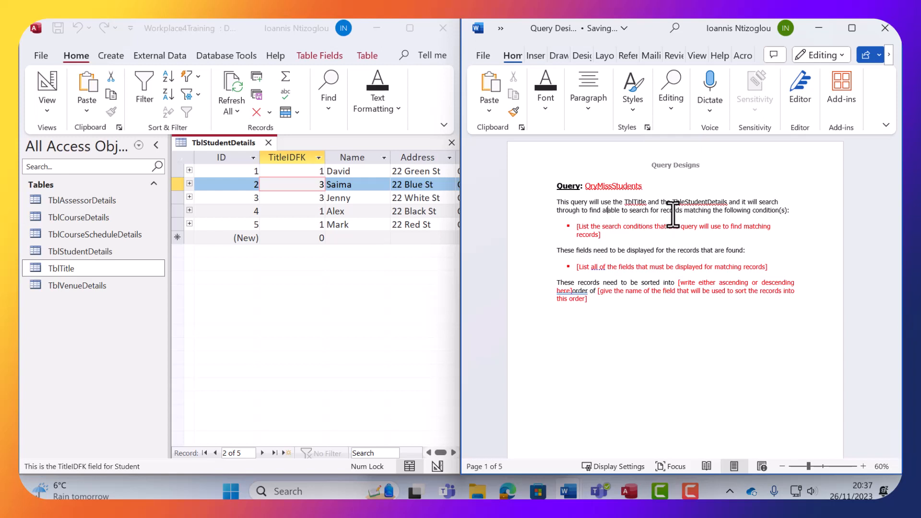
text( that ma)
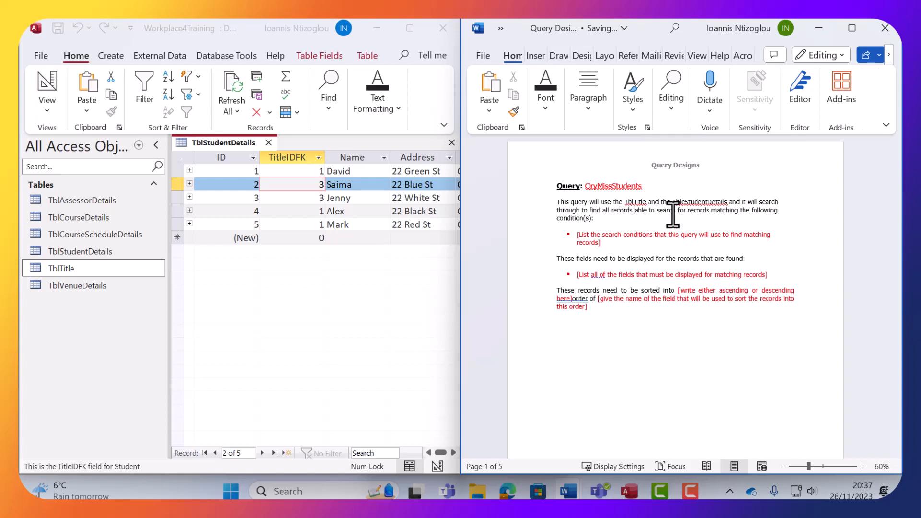
text(tch)
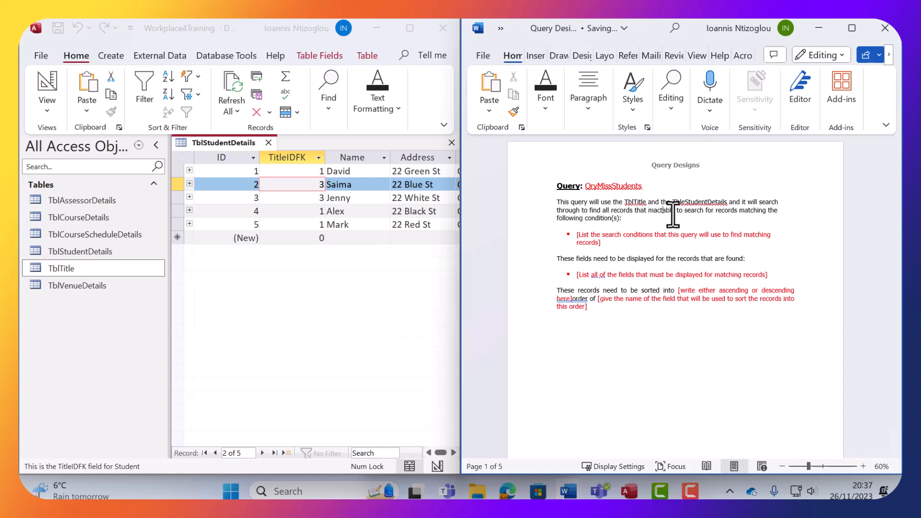
key(BackSpace)
key(BackSpace)
key(BackSpace)
text(tch the qu)
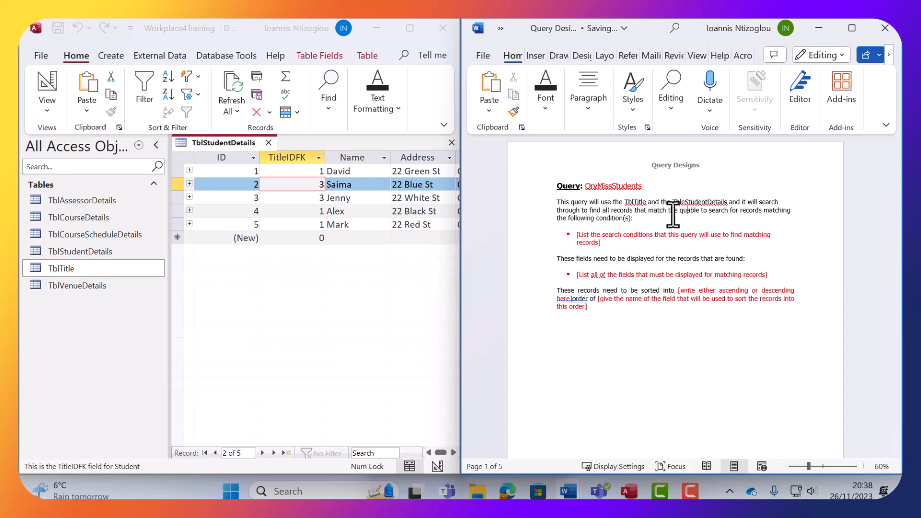
text(ery )
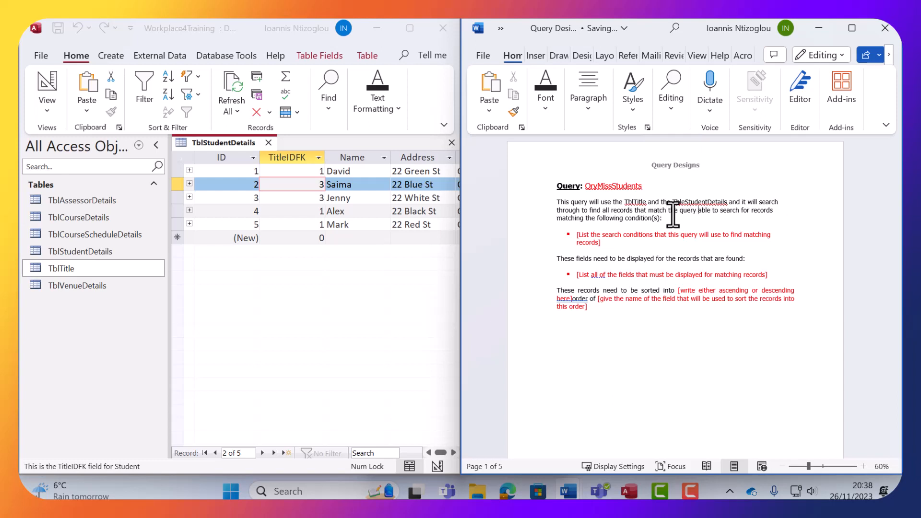
text(conttion::)
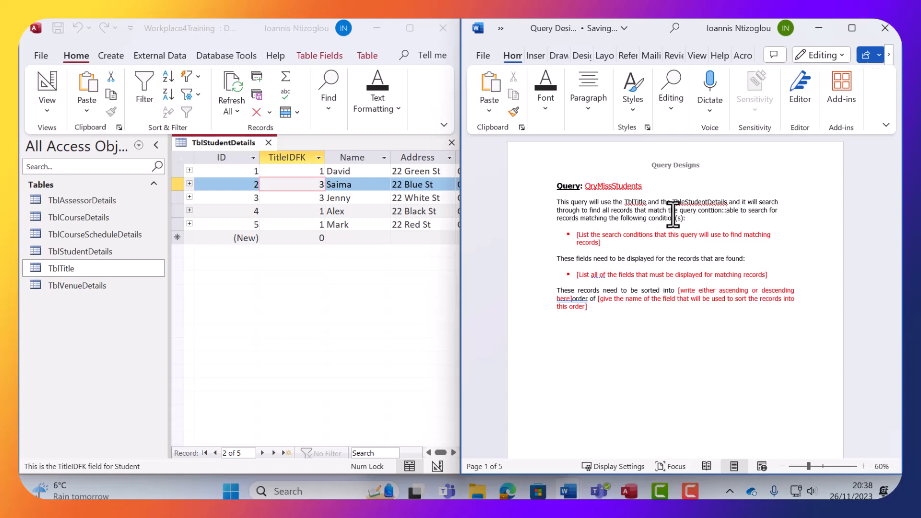
- Delete the leftover template wording "able to search for records matching the following condition(s)" after the new sentence
key(Delete)
key(Delete)
key(Delete)
key(Delete)
key(Delete)
key(Delete)
key(Delete)
key(Delete)
key(Delete)
key(Delete)
key(Delete)
key(Delete)
key(Delete)
key(Delete)
key(Delete)
key(Delete)
key(Delete)
key(Delete)
key(Delete)
key(Delete)
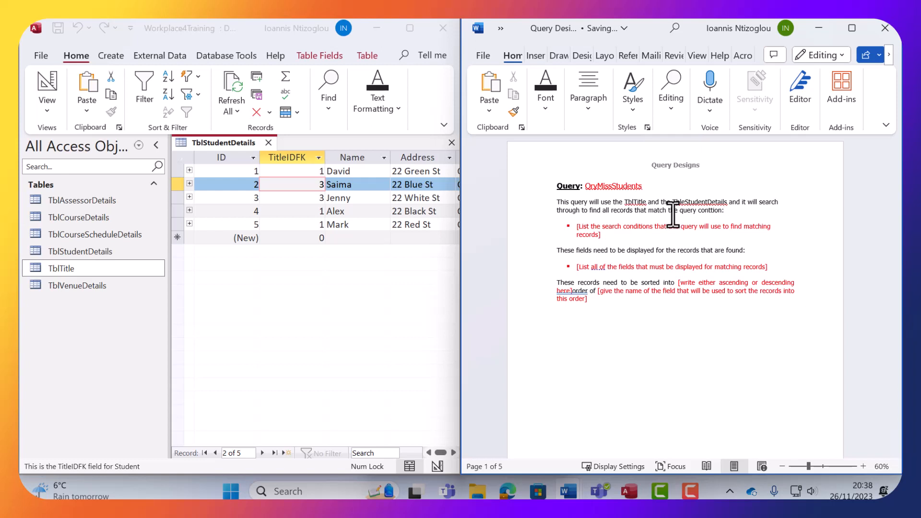
- Correct the second table name in the first paragraph to TblStudentDetails
double_click(634, 202)
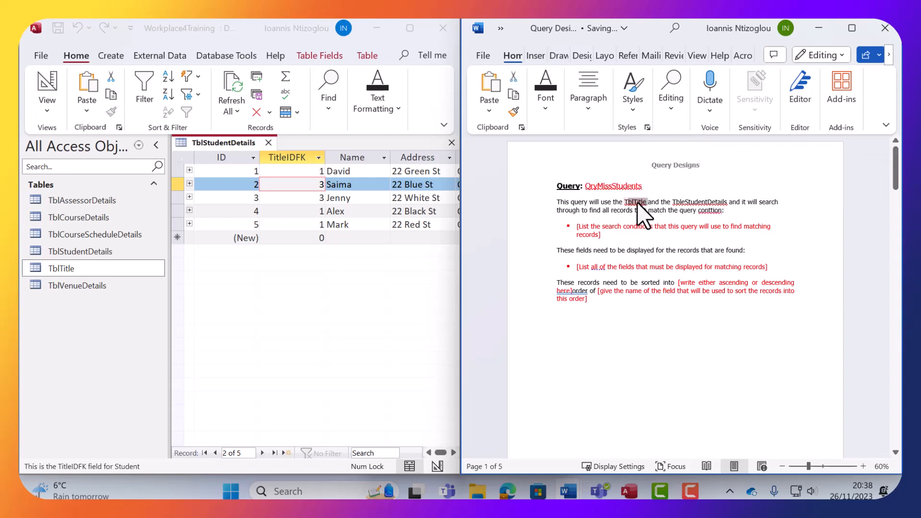
double_click(704, 202)
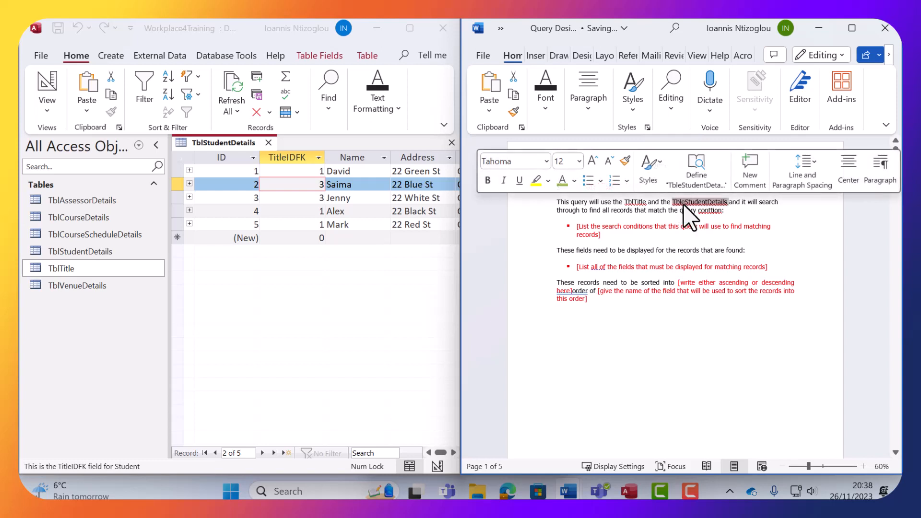
right_click(683, 204)
key(Escape)
key(BackSpace)
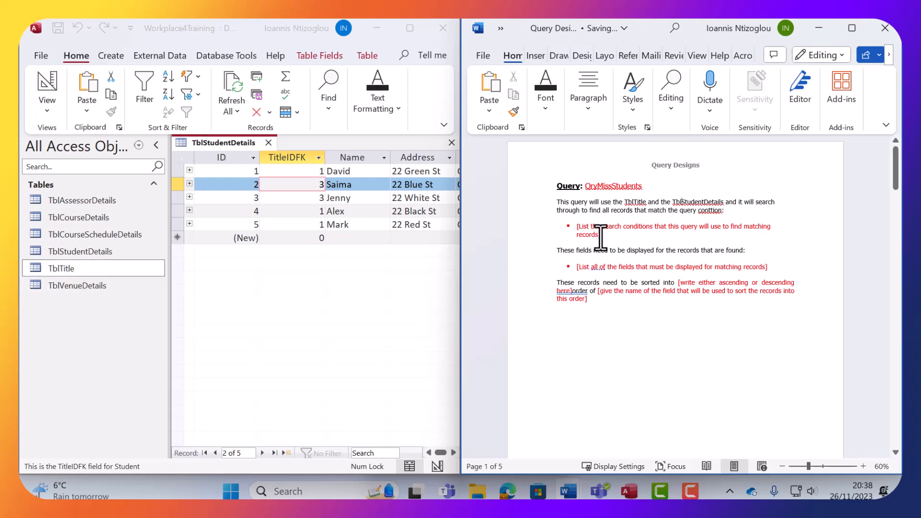
- Delete the bulleted search conditions placeholder and leave blank unbulleted lines in its place
click(576, 229)
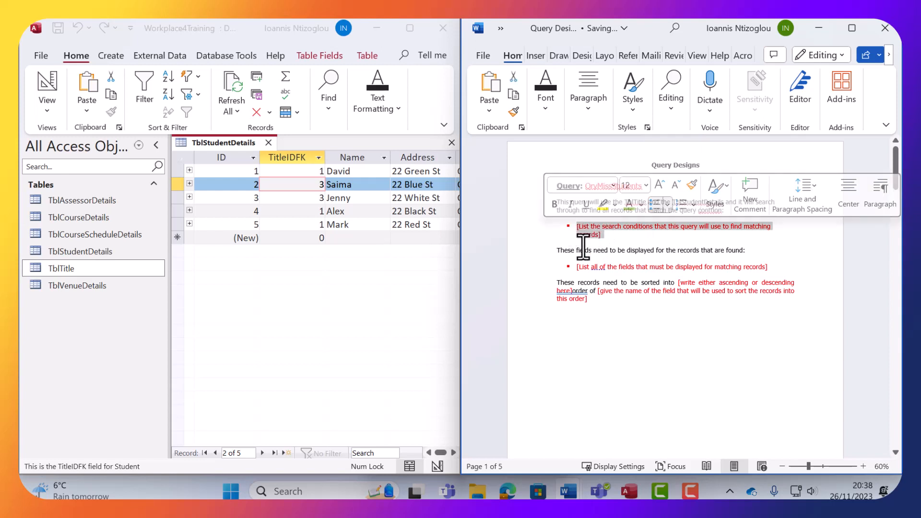
key(Delete)
key(Return)
key(Return)
key(Return)
key(Return)
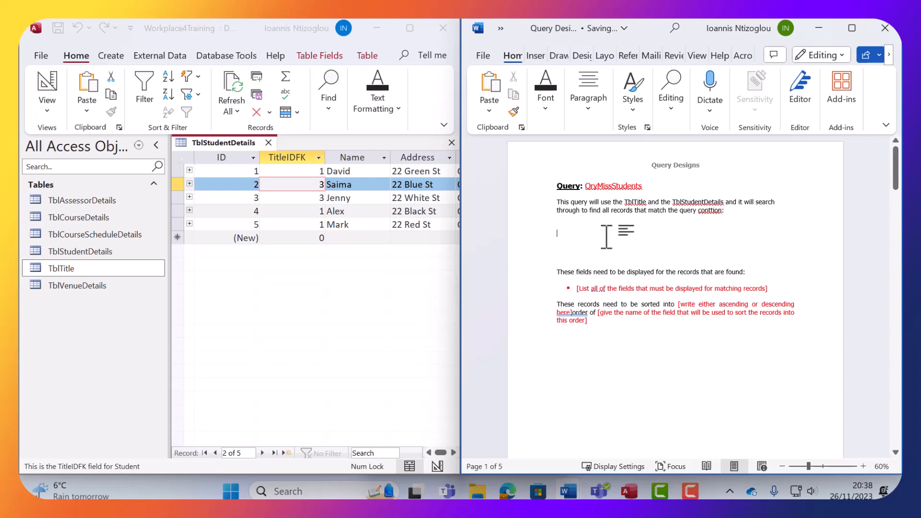
- Start the search condition below the first paragraph with "TblStudentDetails.TitleIDFK ="
text(T)
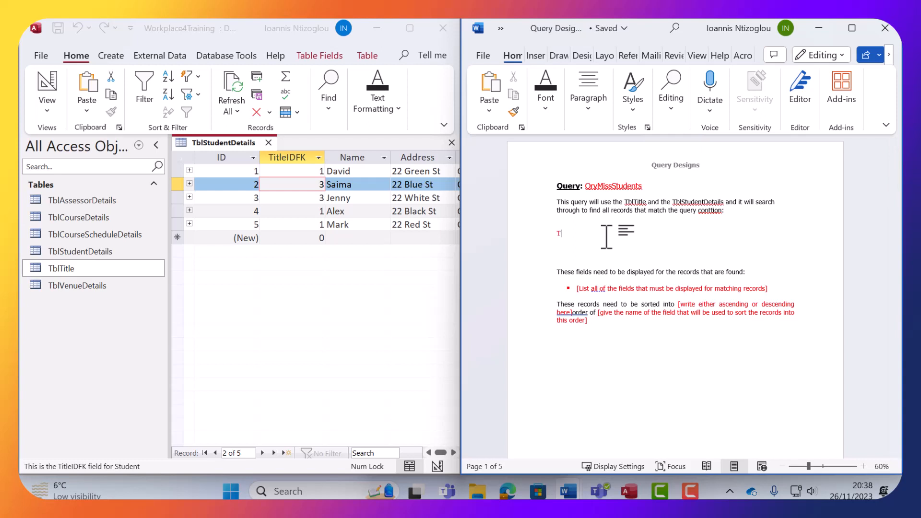
text(blStudentDetails.)
ctrl+scroll(614, 382, up, 2)
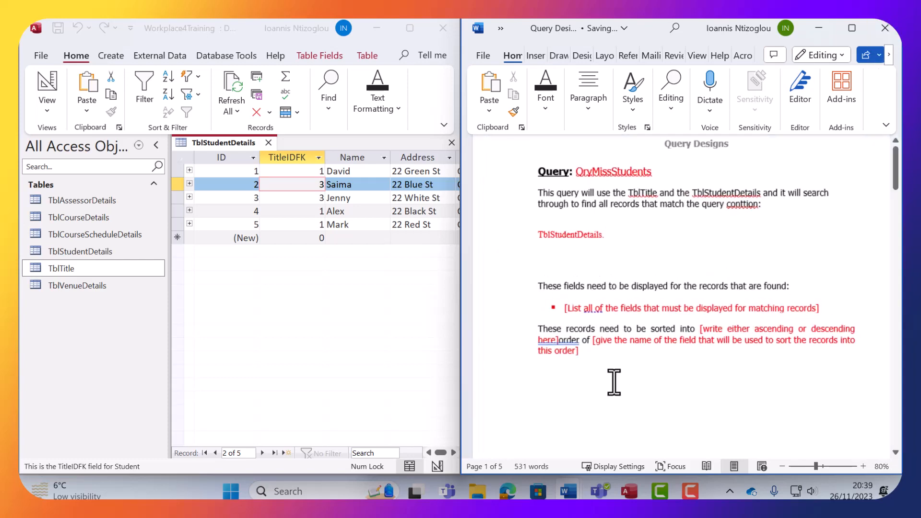
ctrl+scroll(614, 382, up, 2)
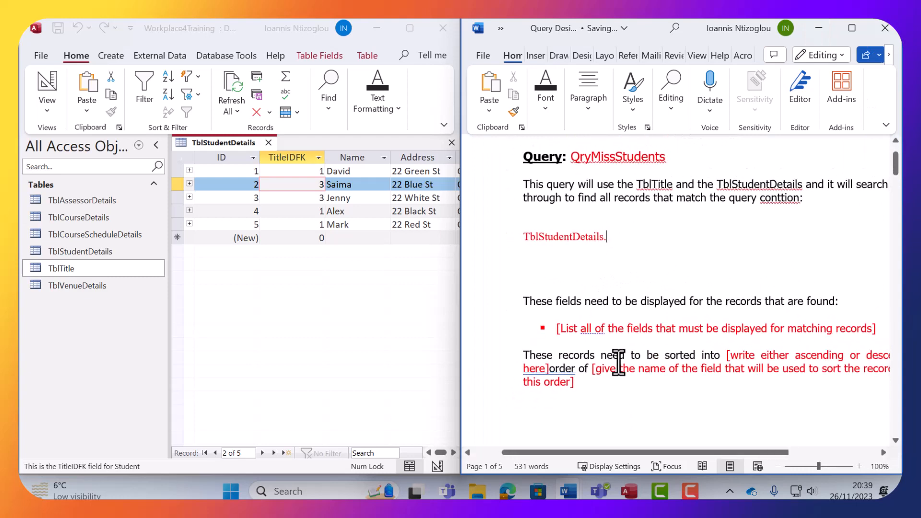
ctrl+scroll(619, 362, down, 1)
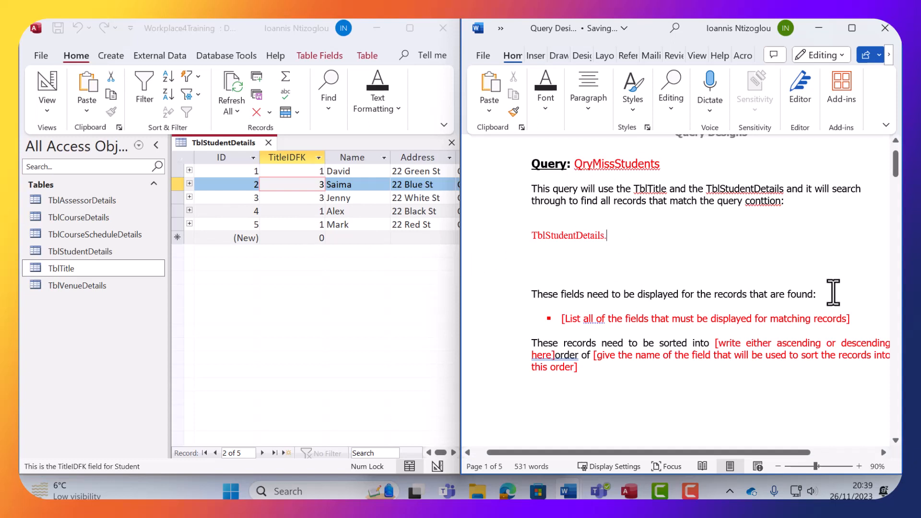
text(TitleIDFK)
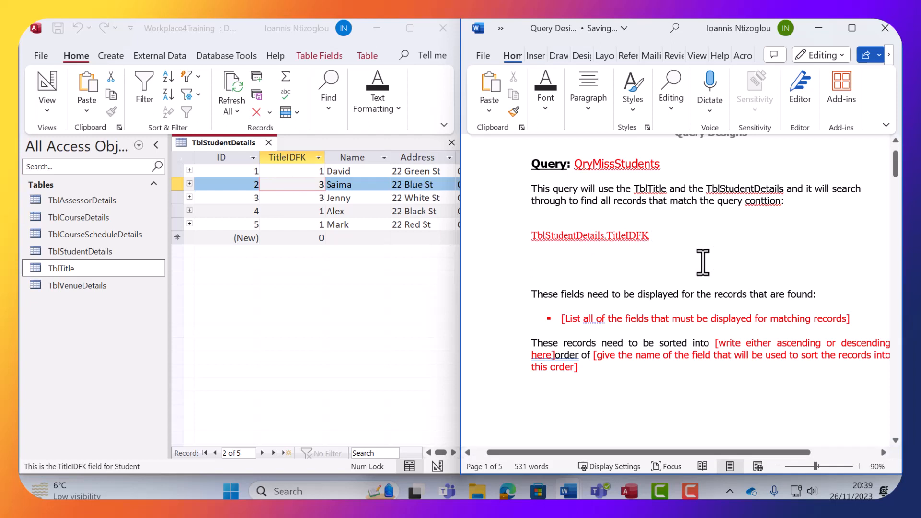
text(=)
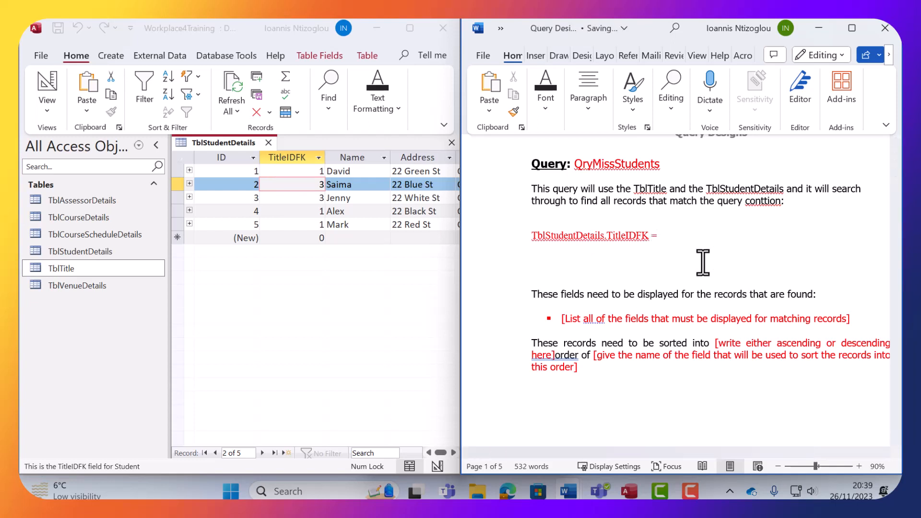
- Look up the ID for Miss in the Access table TblTitle and complete the TitleIDFK condition in Word with 3
double_click(98, 268)
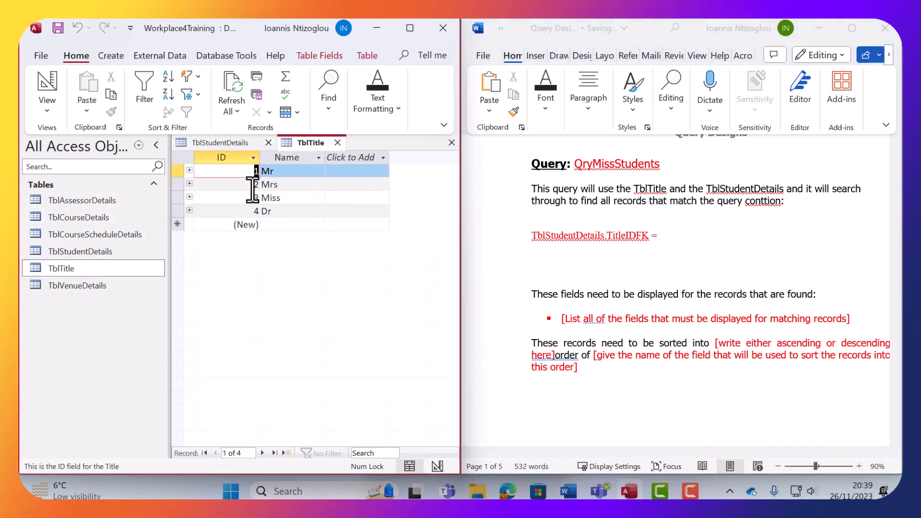
double_click(276, 197)
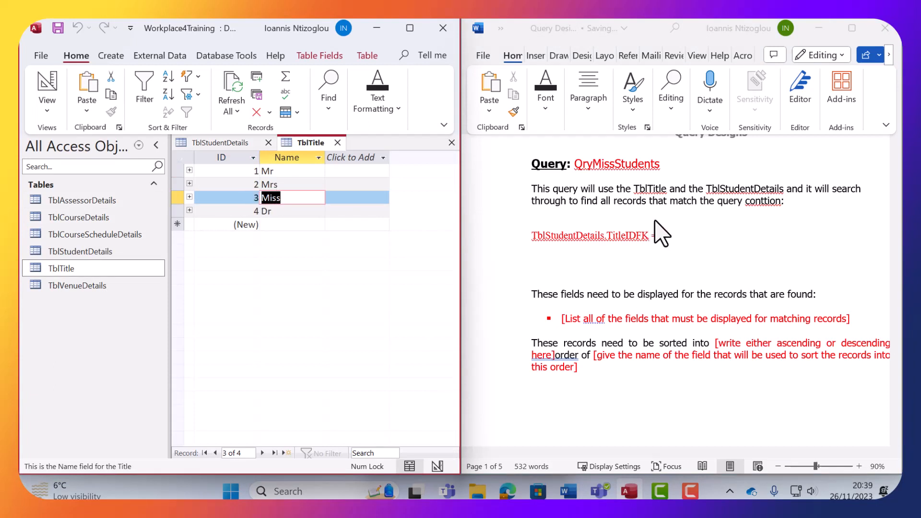
click(681, 252)
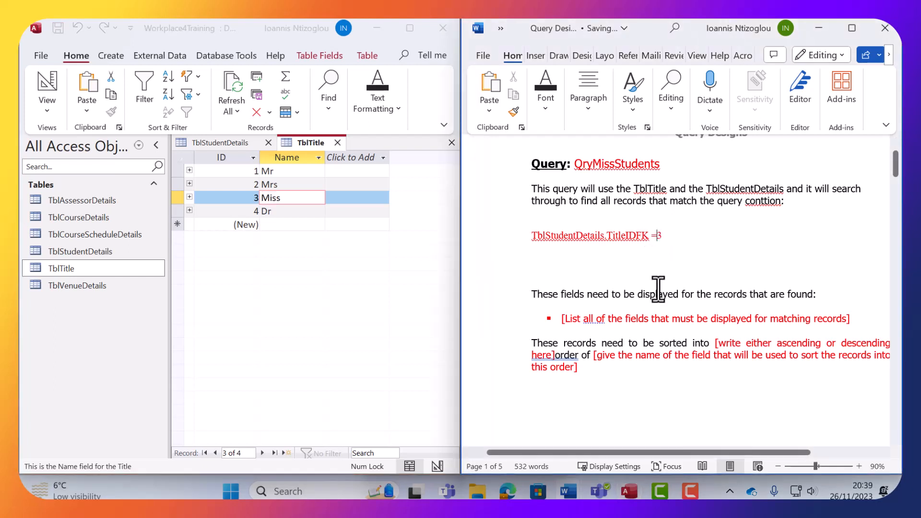
text(3)
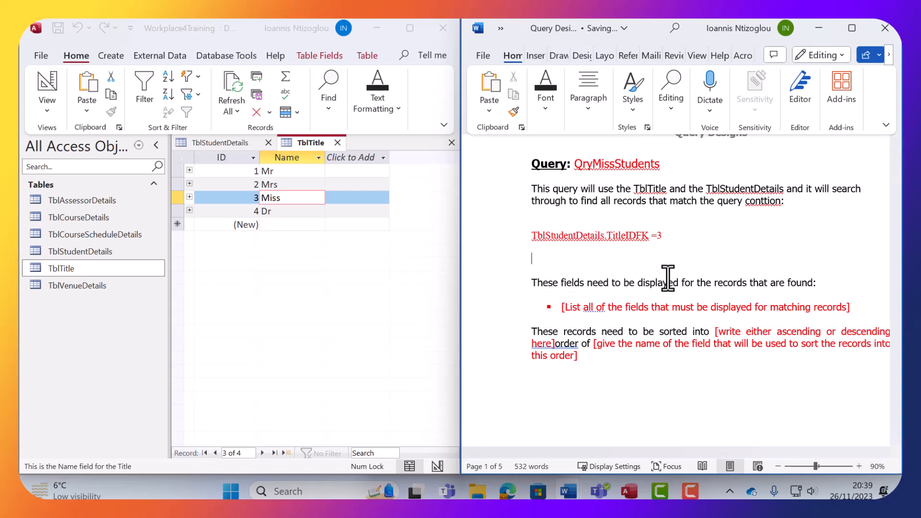
- Remove the extra blank lines below and above the TblStudentDetails.TitleIDFK condition
key(BackSpace)
key(BackSpace)
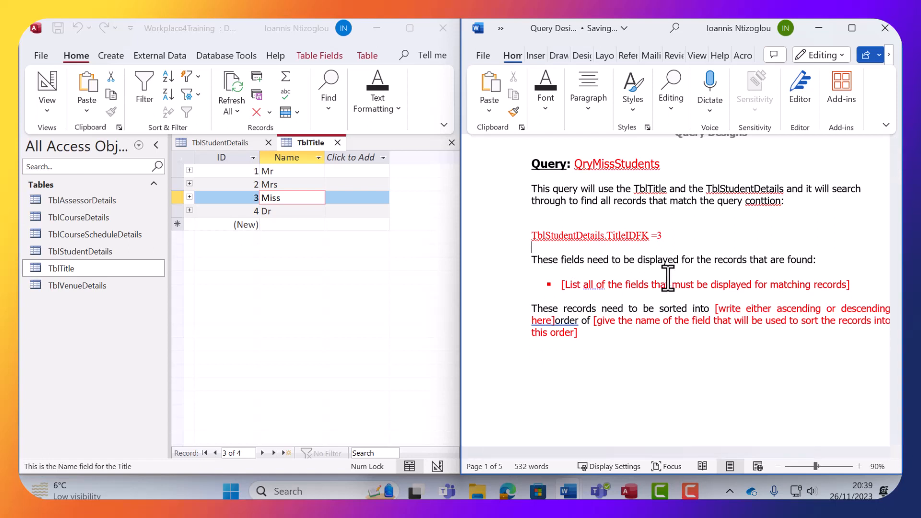
click(644, 216)
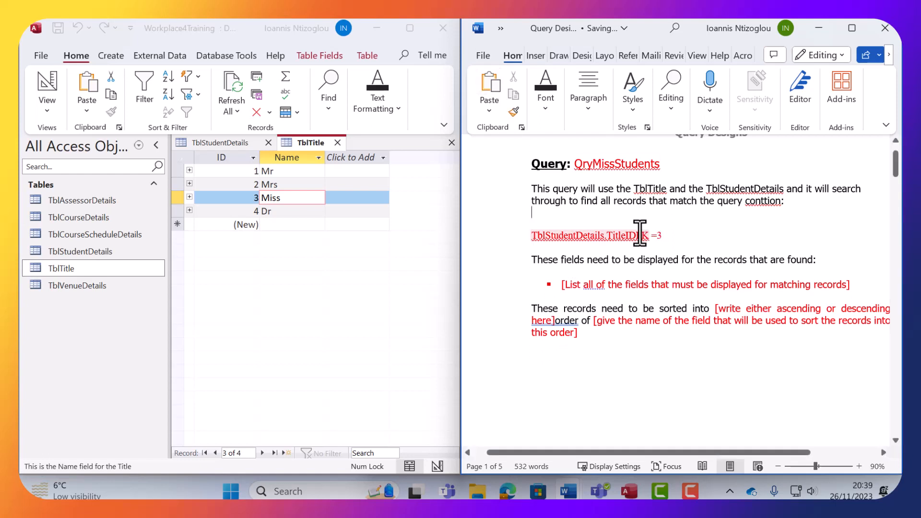
key(BackSpace)
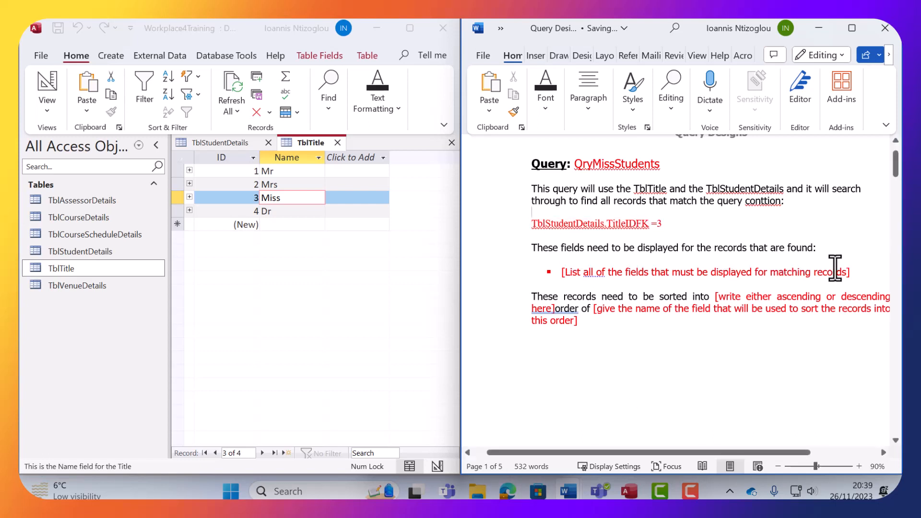
- Delete the bulleted placeholder for the displayed fields and leave blank unbulleted lines in its place
drag(864, 276, 539, 270)
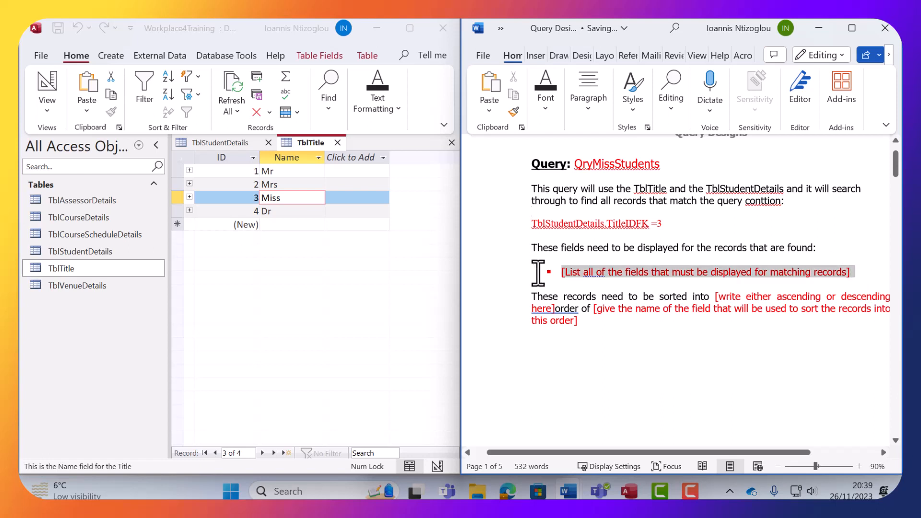
key(BackSpace)
key(Return)
key(Return)
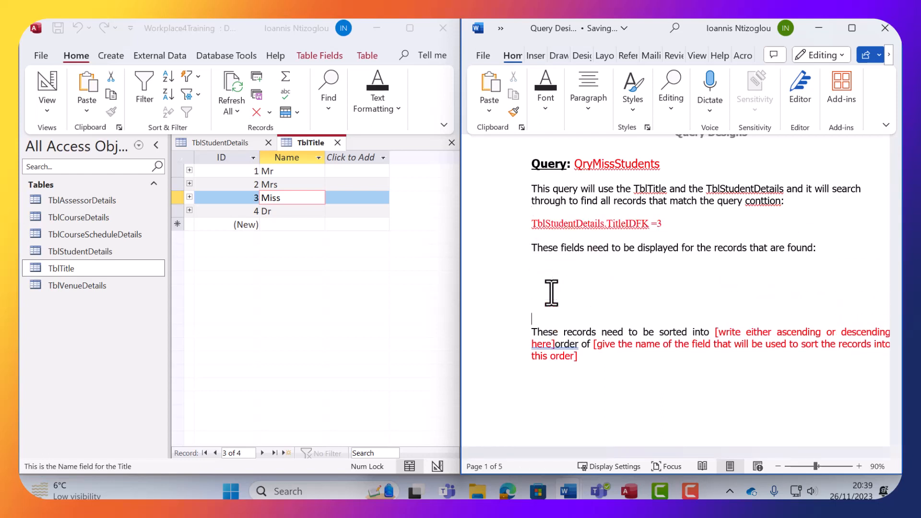
click(576, 265)
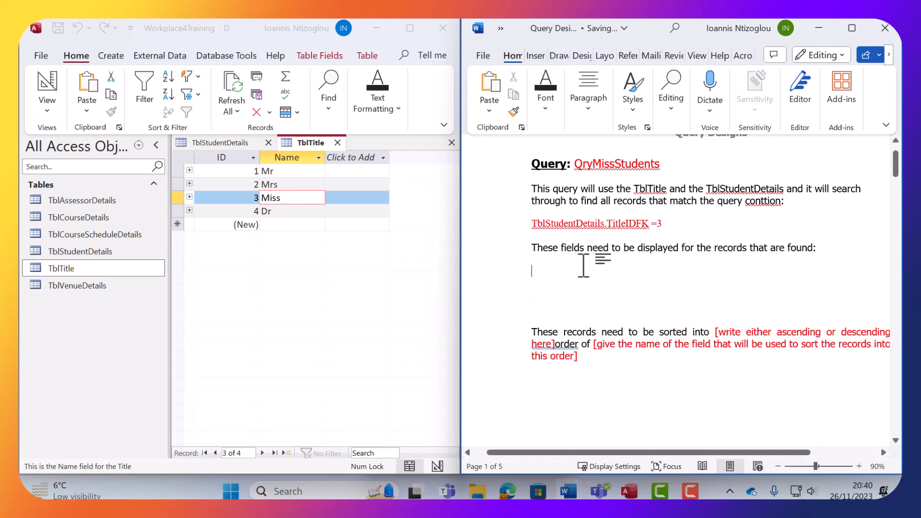
- List TblStudentDetails.Name and TblStudentDetails.MobileNumber as display fields, reusing the table name copied from the search condition
double_click(591, 224)
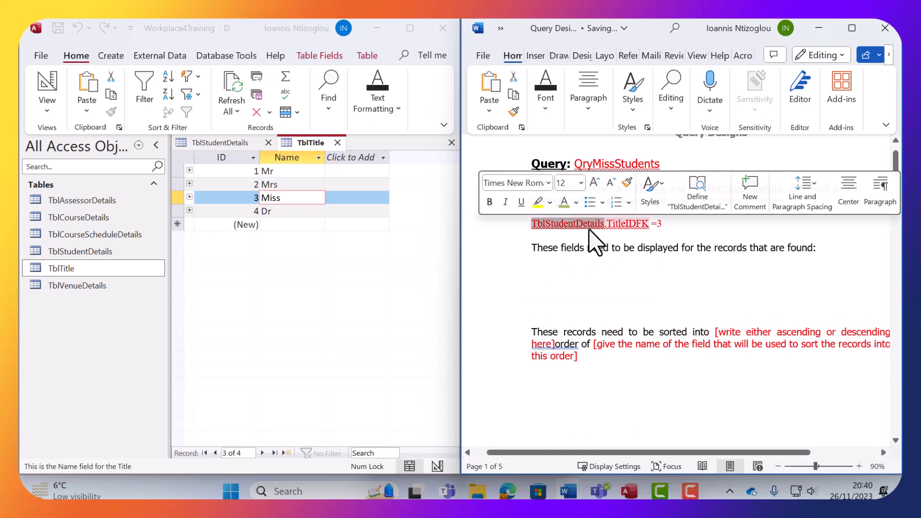
key(ctrl+c)
click(560, 283)
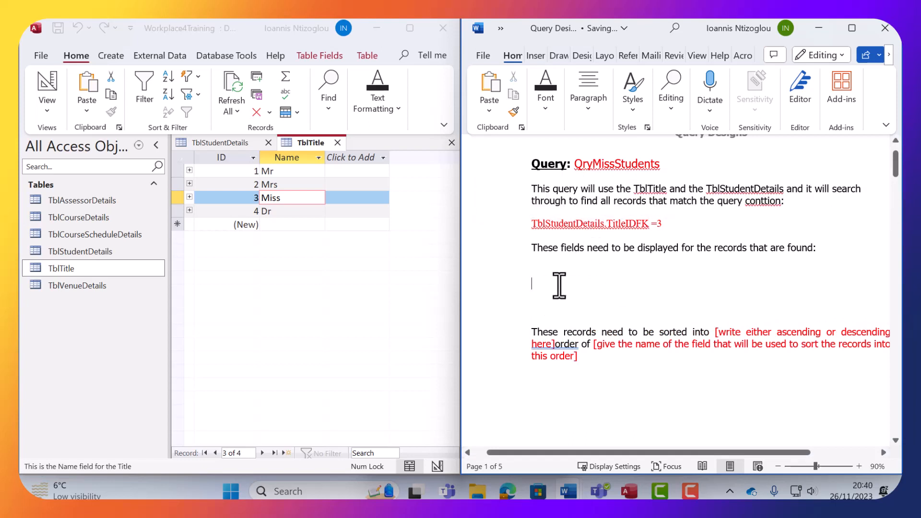
key(ctrl+v)
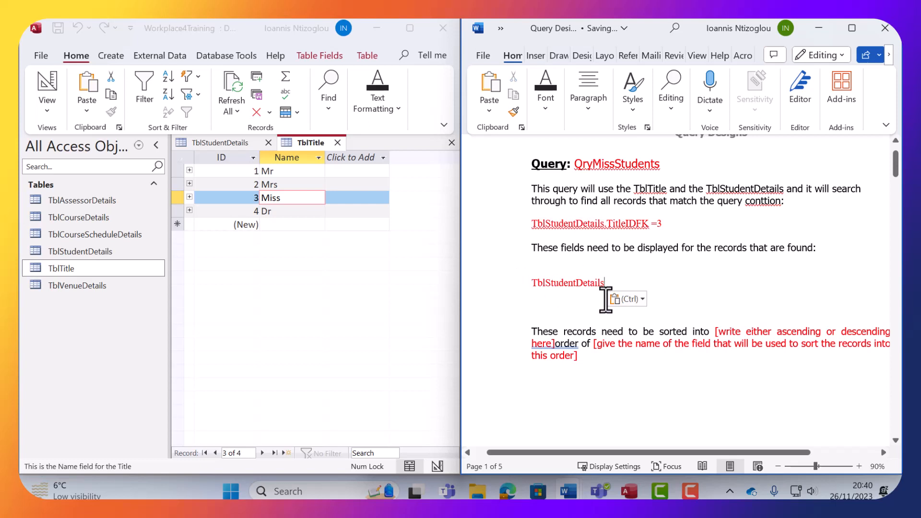
text(.Name)
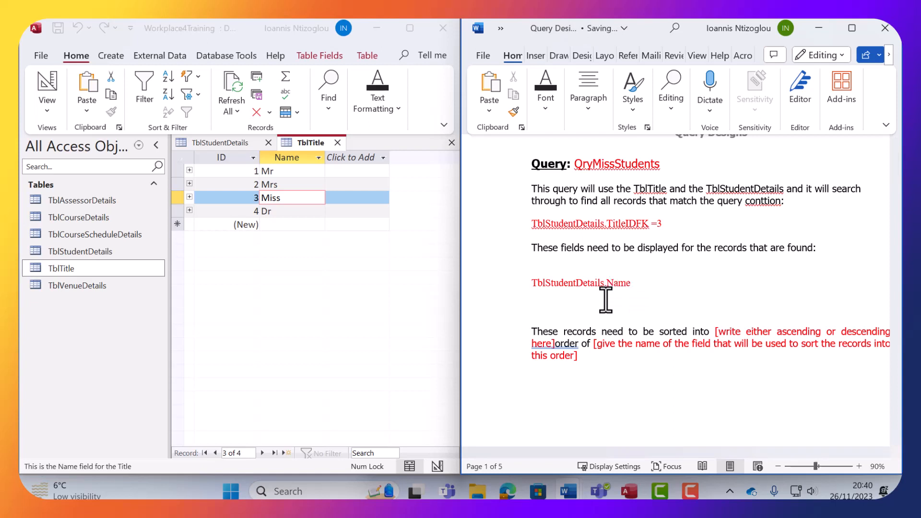
key(Return)
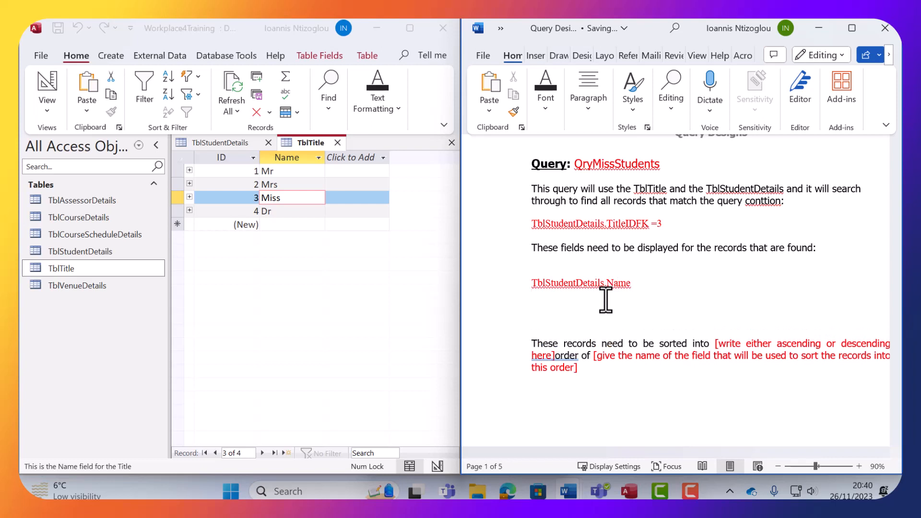
key(ctrl+v)
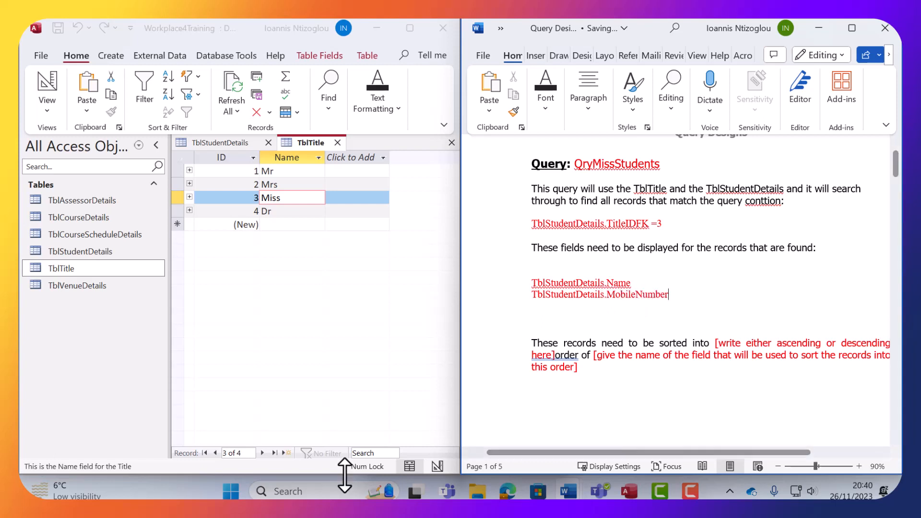
- In Access, show TblStudentDetails in Design View and enlarge the window to check its full list of field names
click(217, 143)
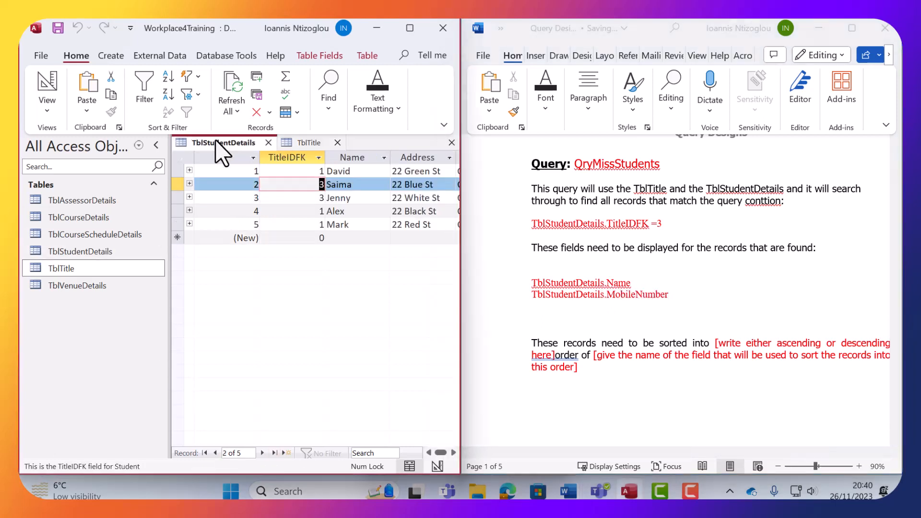
click(57, 105)
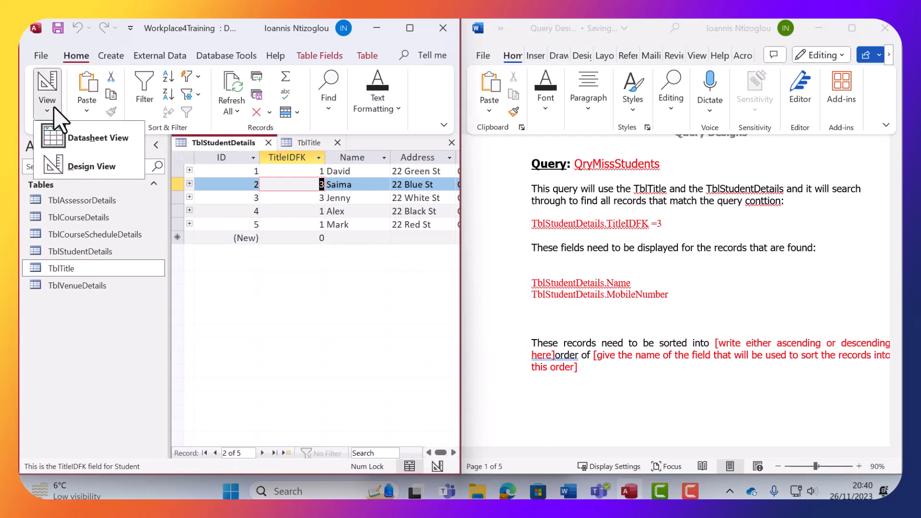
click(77, 166)
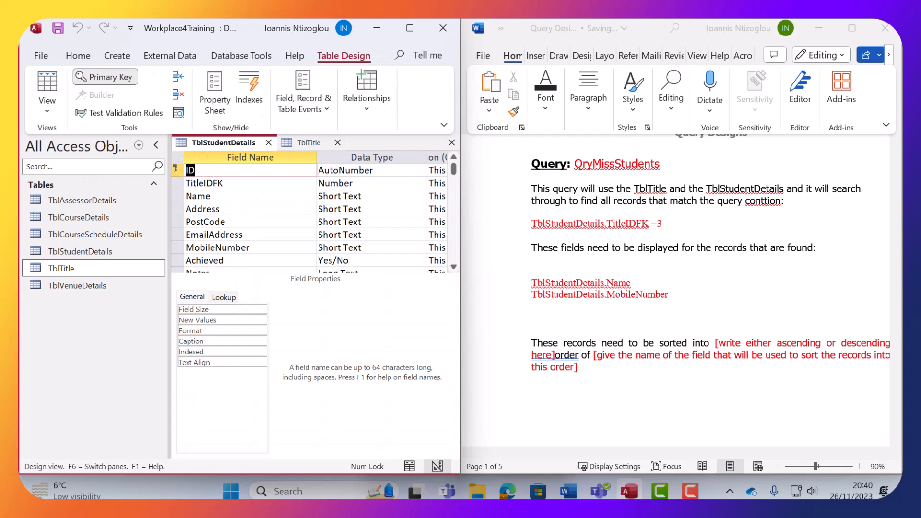
drag(283, 477, 283, 501)
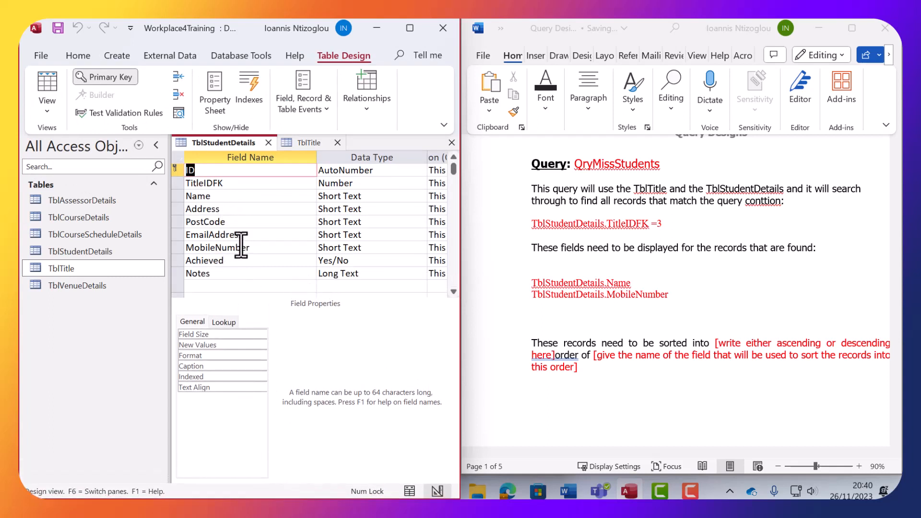
- Back in Word, add TblStudentDetails.EmailAddress and TblStudentDetails.Notes on new lines of the display field list
click(681, 302)
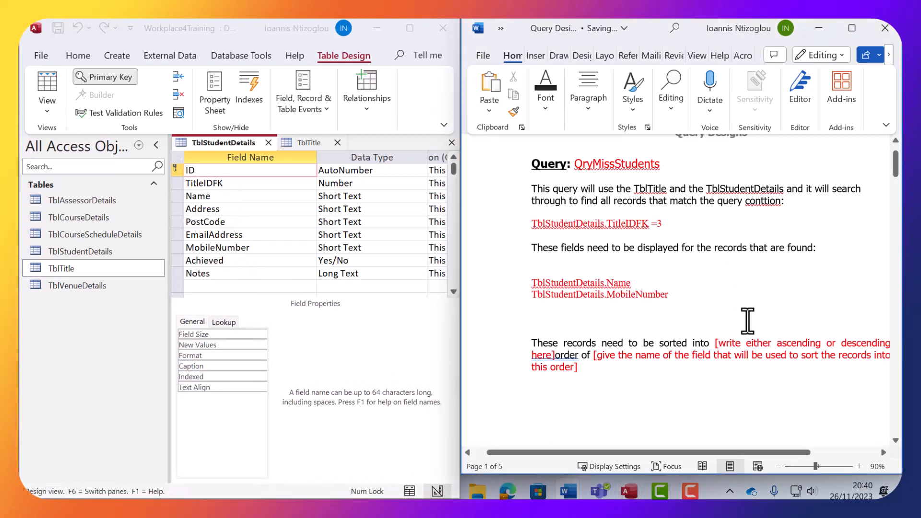
key(Return)
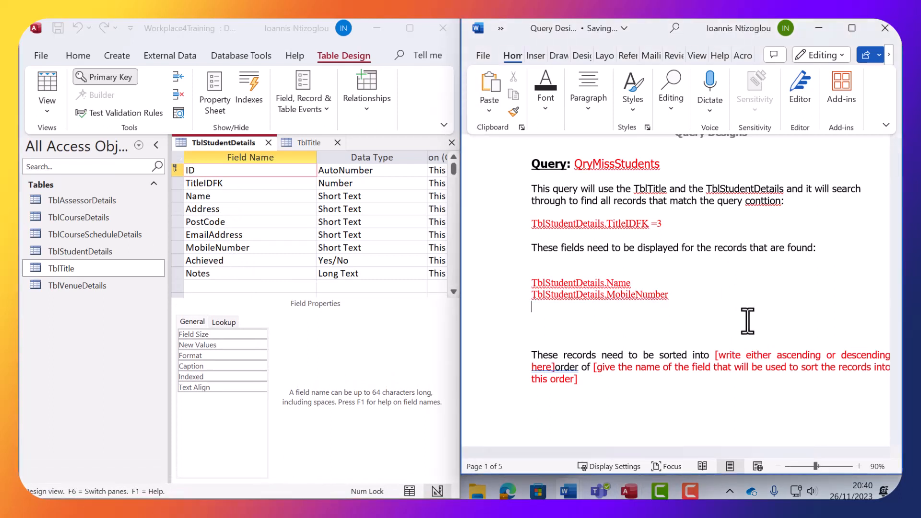
key(ctrl+v)
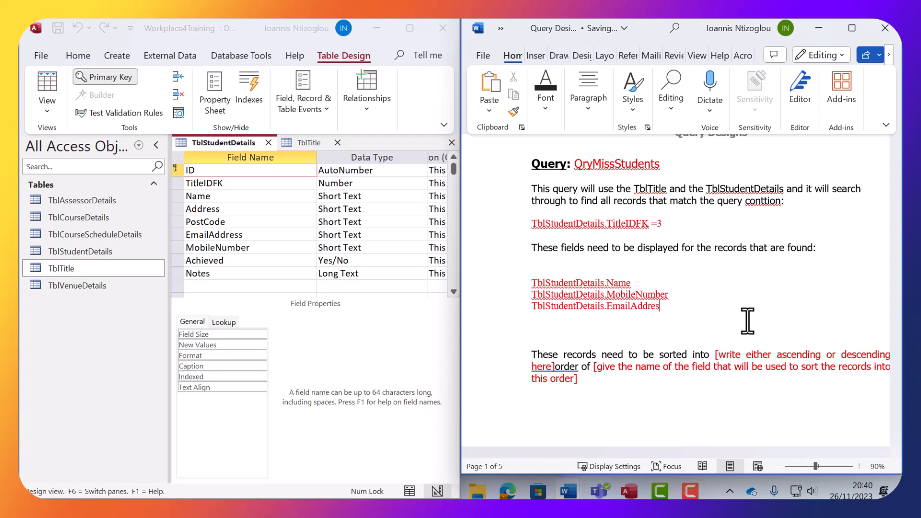
key(Return)
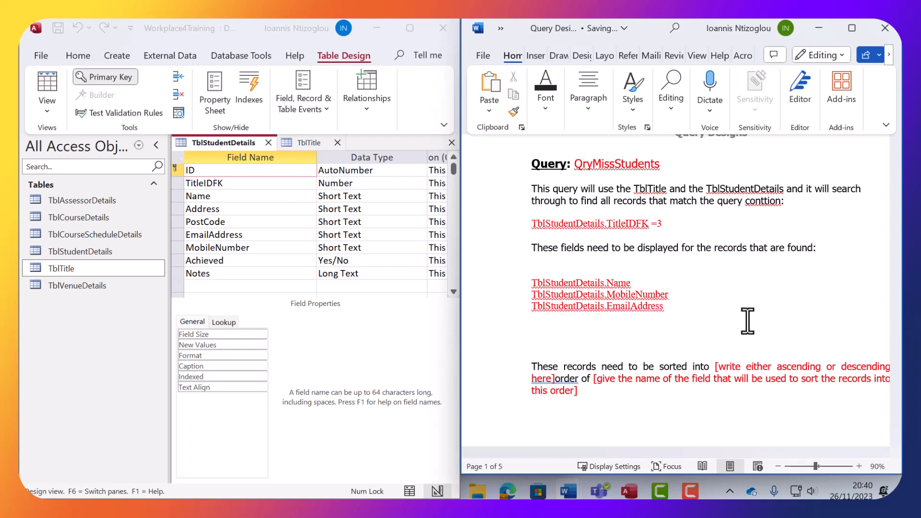
key(ctrl+v)
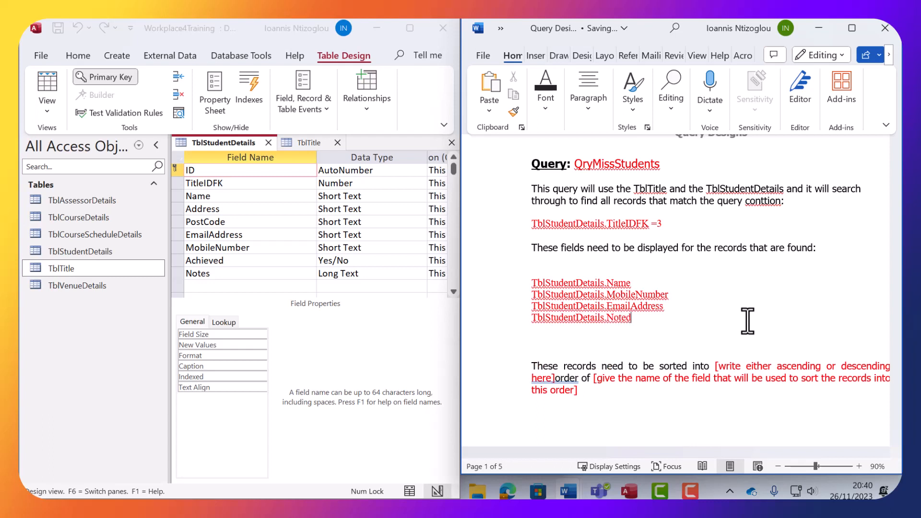
- Add TblTitle.Name on a new line of the display field list, checking the field name in Access's TblTitle table
key(Return)
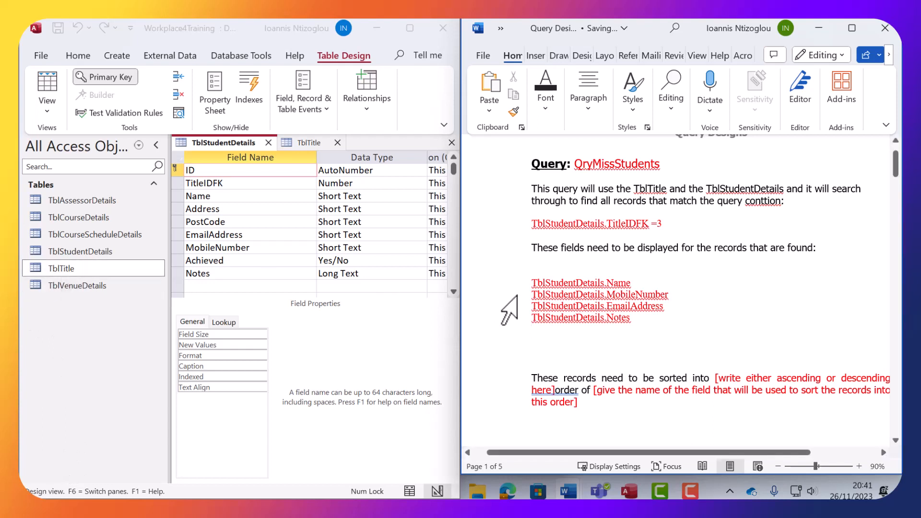
text(TblTitle.)
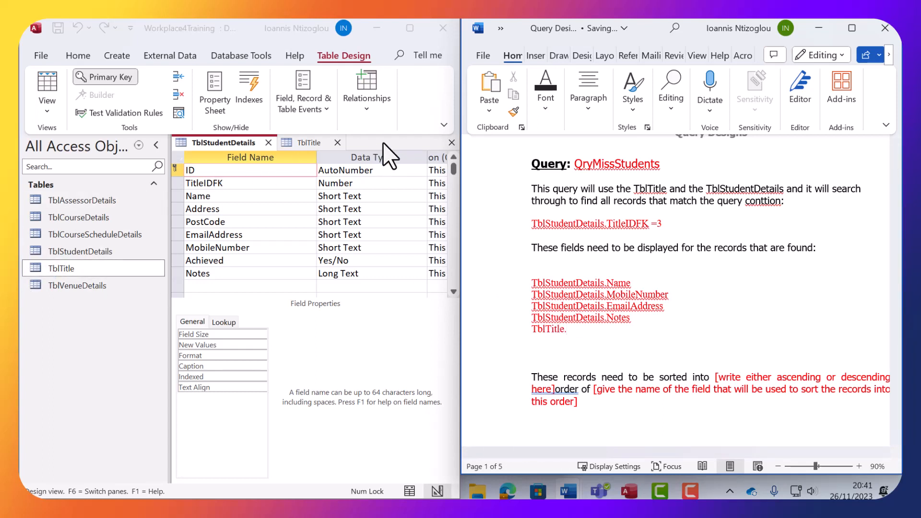
click(305, 142)
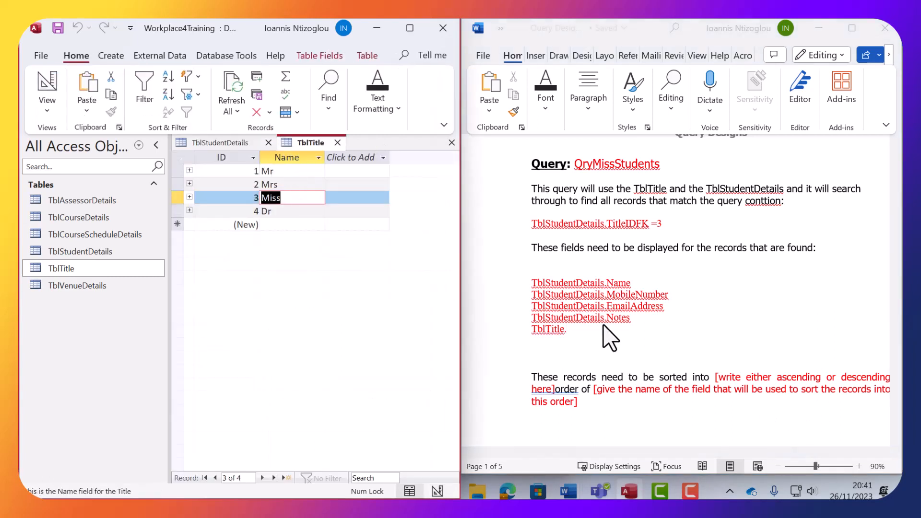
click(607, 340)
text(Name)
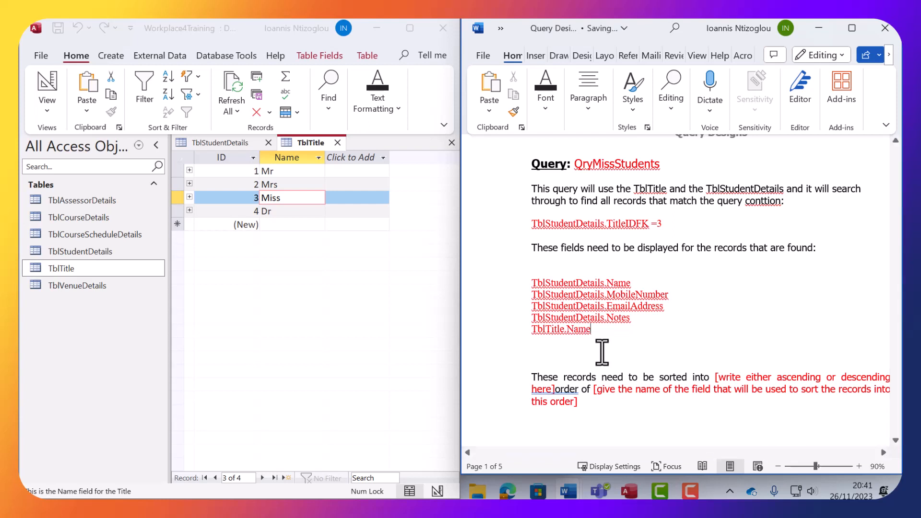
- Remove the surplus blank lines above and below the display field list
click(560, 348)
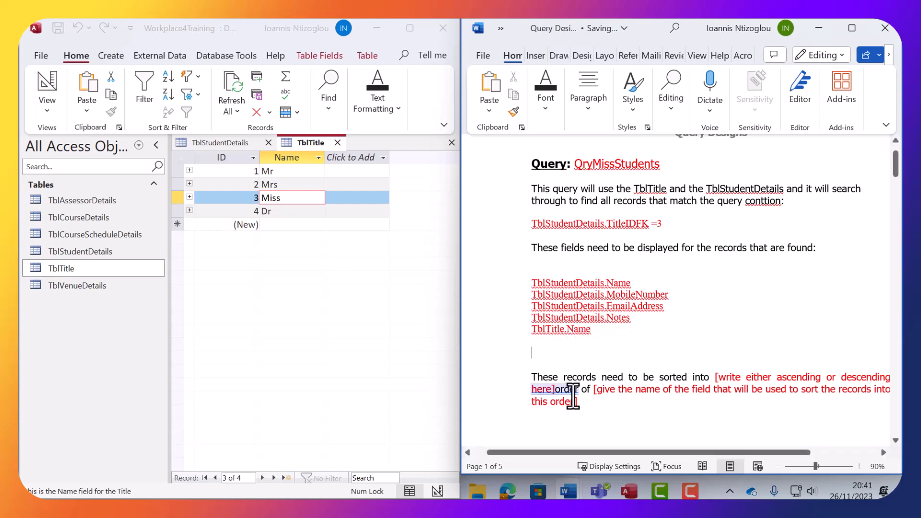
key(BackSpace)
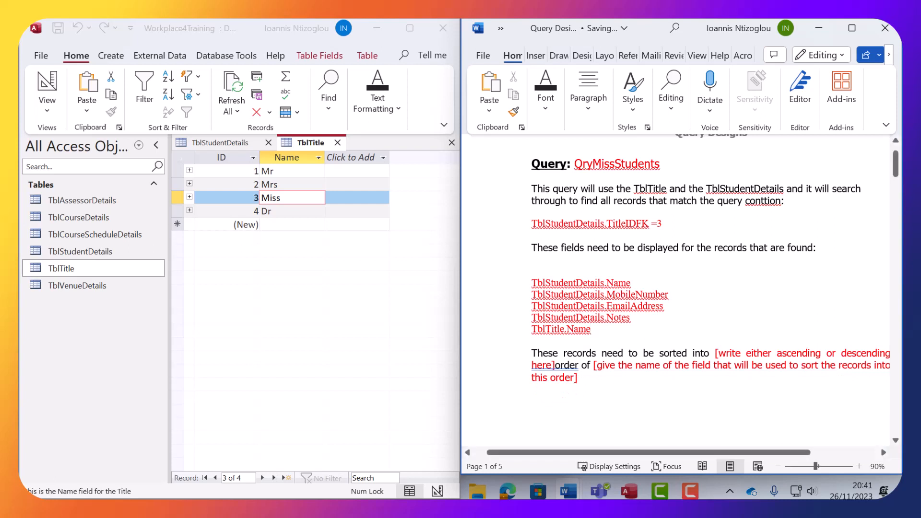
click(596, 269)
key(BackSpace)
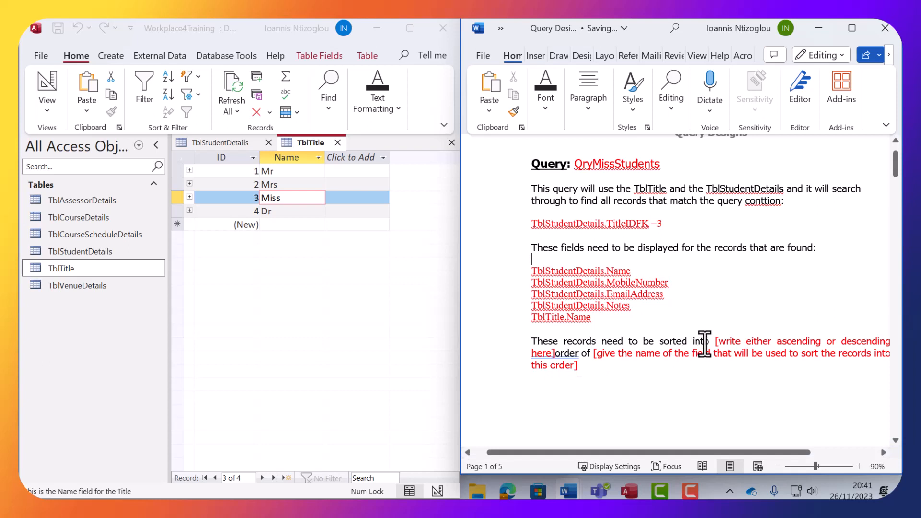
- Reduce the sort direction placeholder to the single word "ascending", removing the bracketed instructions around it
drag(715, 342, 766, 339)
key(Delete)
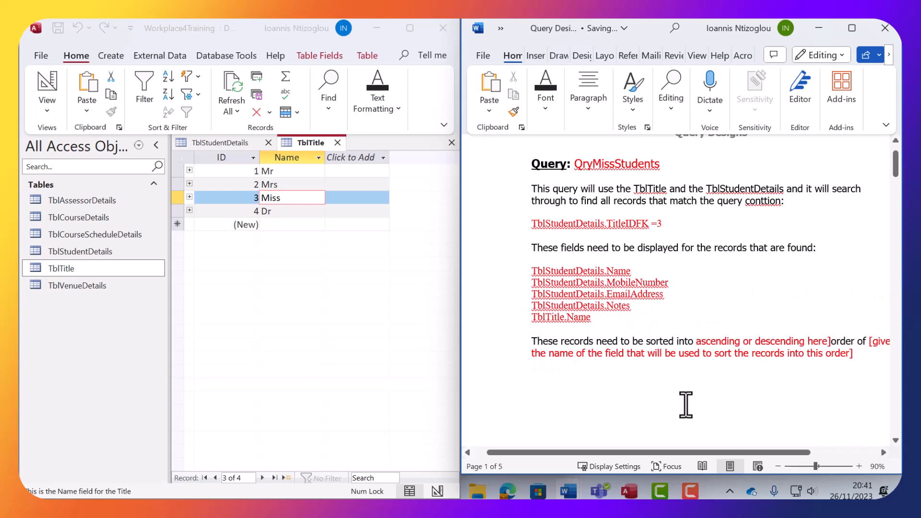
drag(741, 341, 829, 344)
key(Delete)
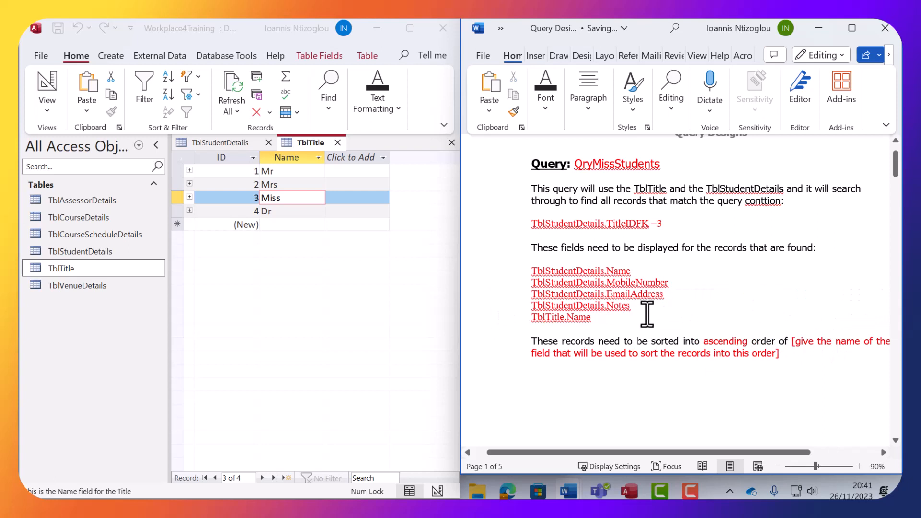
- Replace the sort field placeholder with TblStudentDetails.Name, copied from the display field list
click(607, 306)
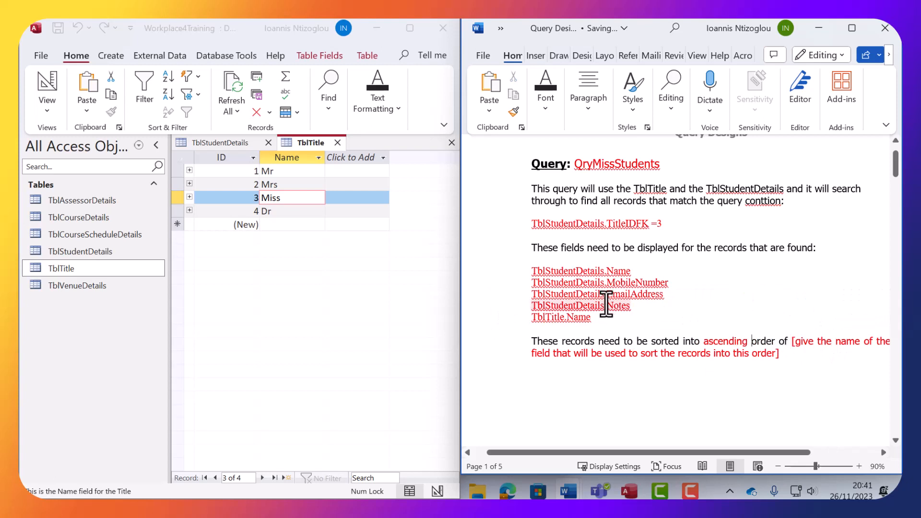
click(625, 271)
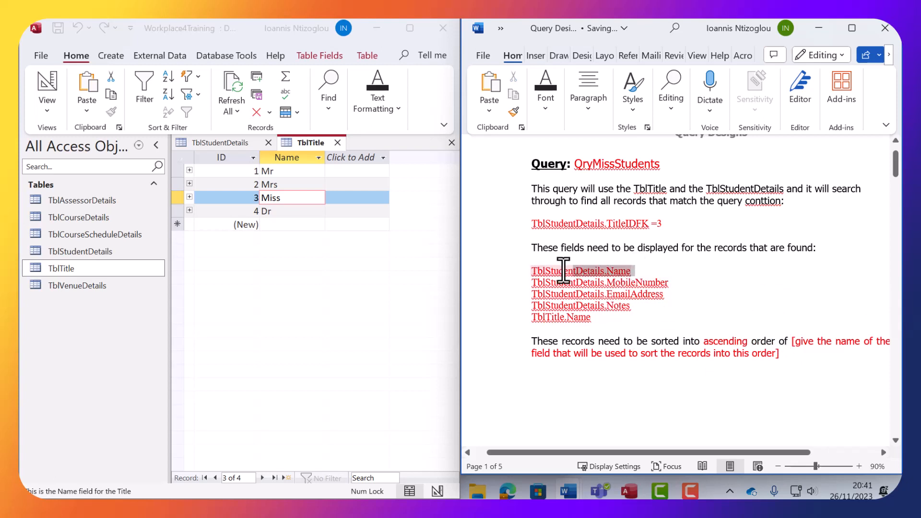
click(532, 271)
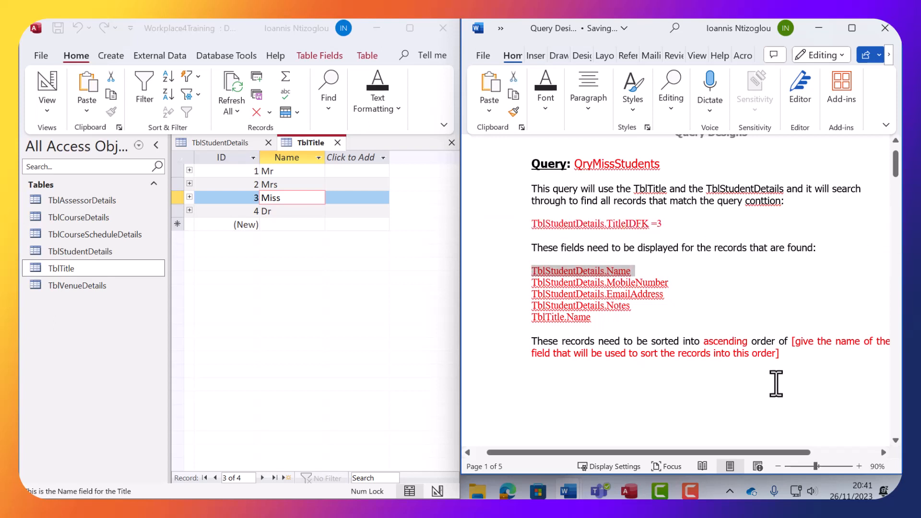
click(781, 341)
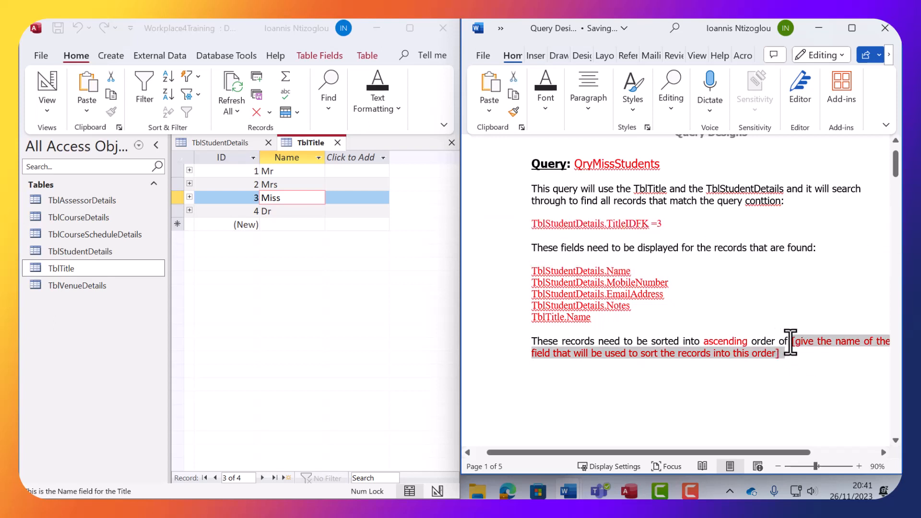
text(TblStudentDetails.Name)
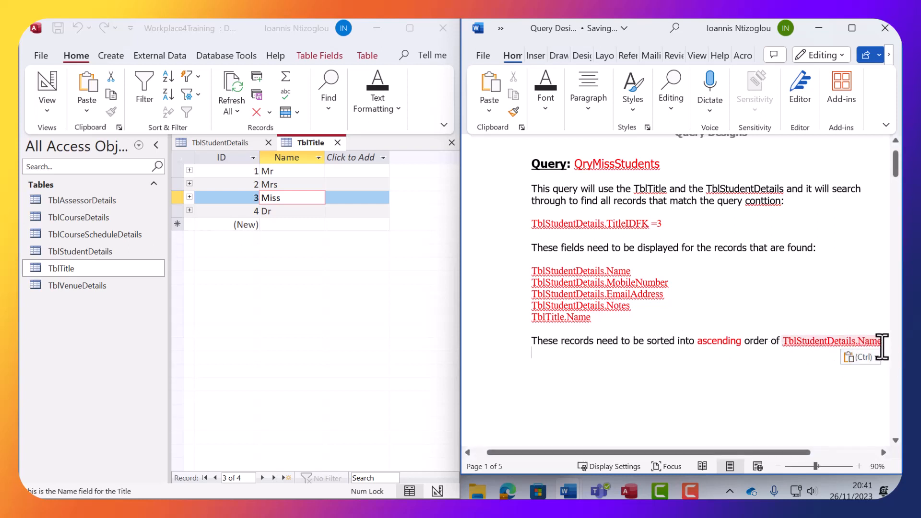
- Maximize the Word window and set the font colour of the whole QryMissStudents design to Automatic
drag(878, 346, 541, 164)
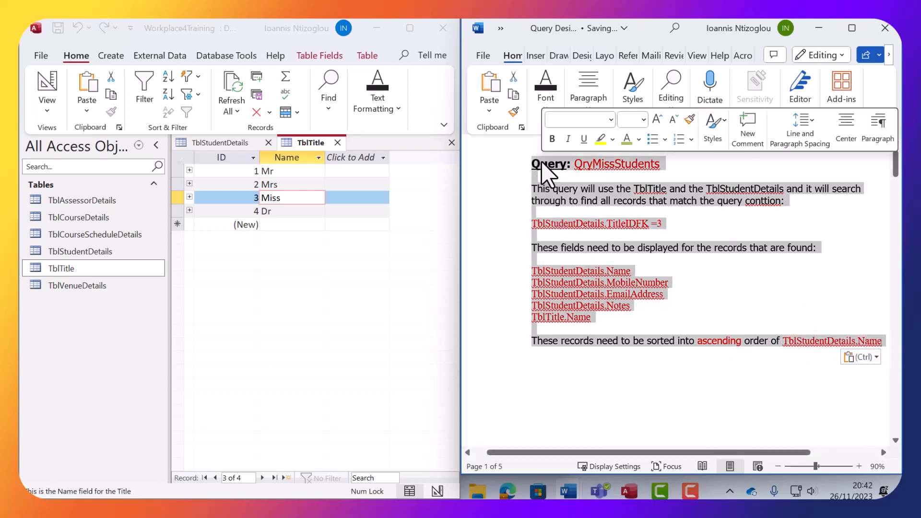
click(547, 96)
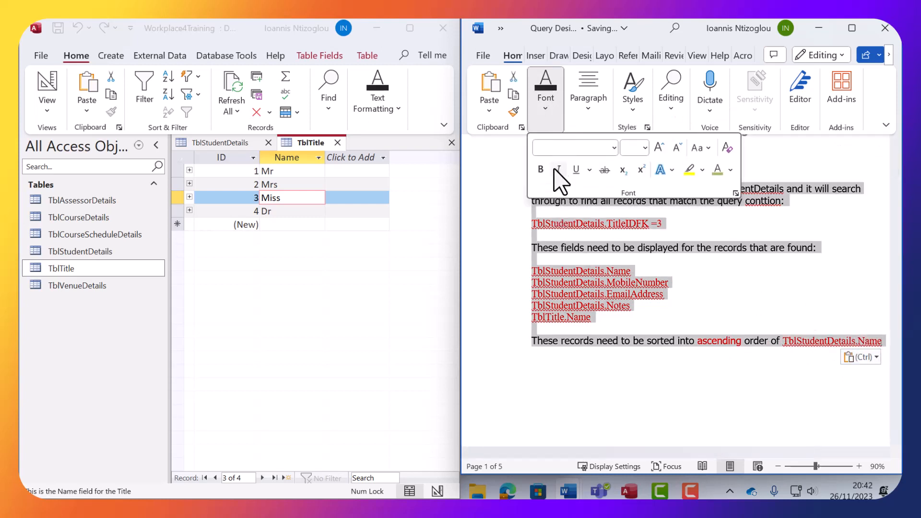
click(549, 98)
click(551, 100)
click(852, 28)
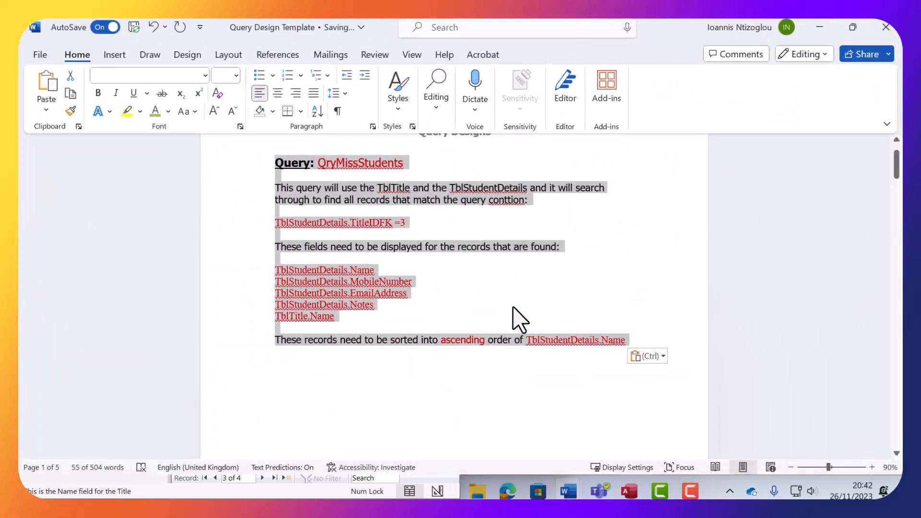
click(168, 112)
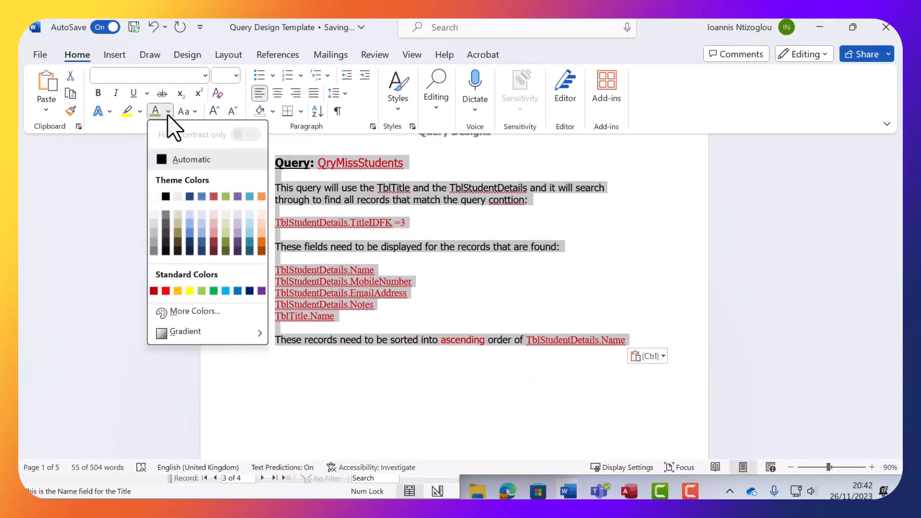
click(175, 161)
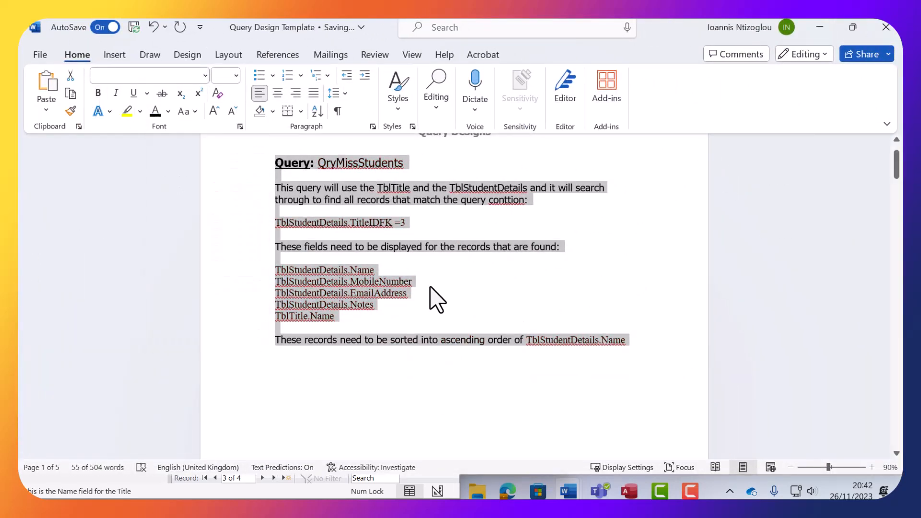
click(436, 299)
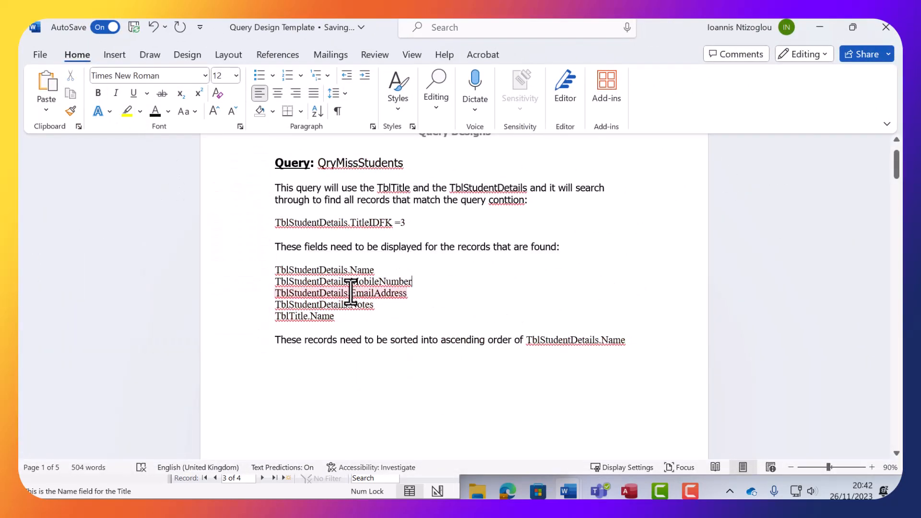
- Make the table name bold in each of the five display field entries, leaving the field names regular
double_click(329, 270)
key(ctrl+b)
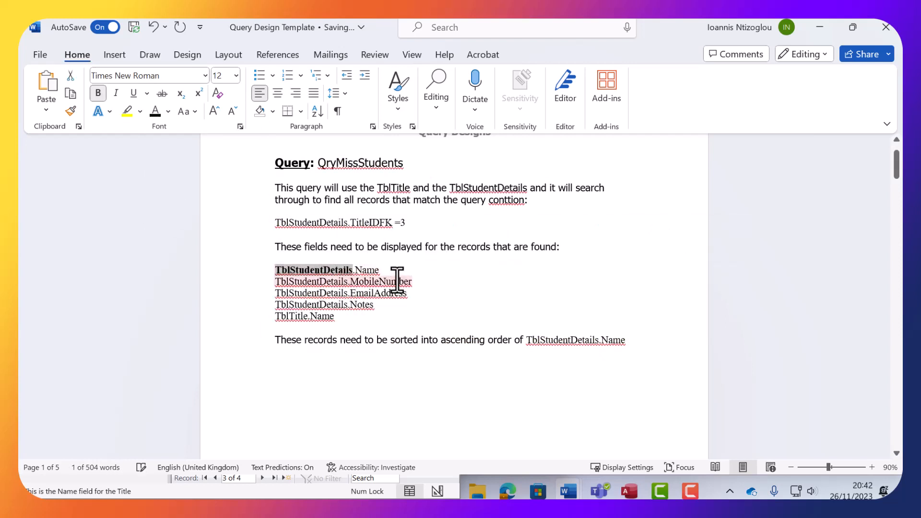
double_click(305, 282)
key(ctrl+b)
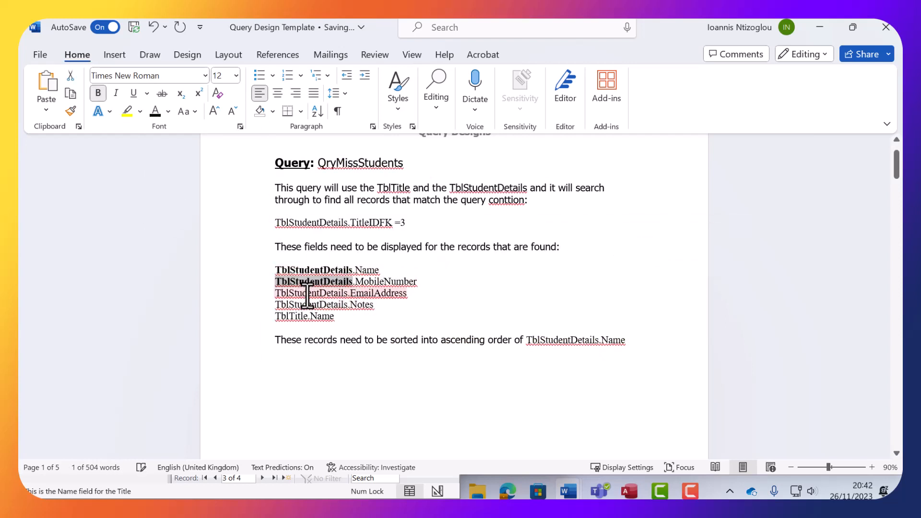
double_click(307, 292)
key(ctrl+b)
double_click(309, 304)
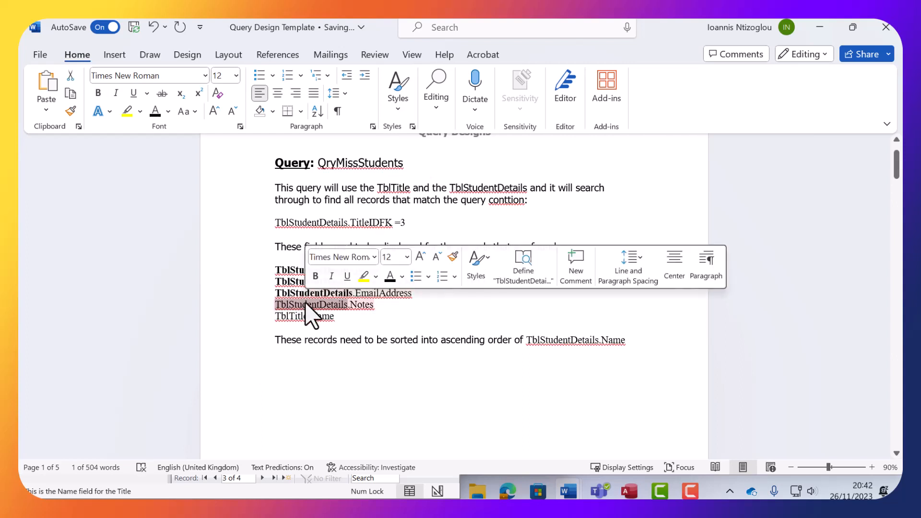
key(ctrl+b)
double_click(297, 316)
key(ctrl+b)
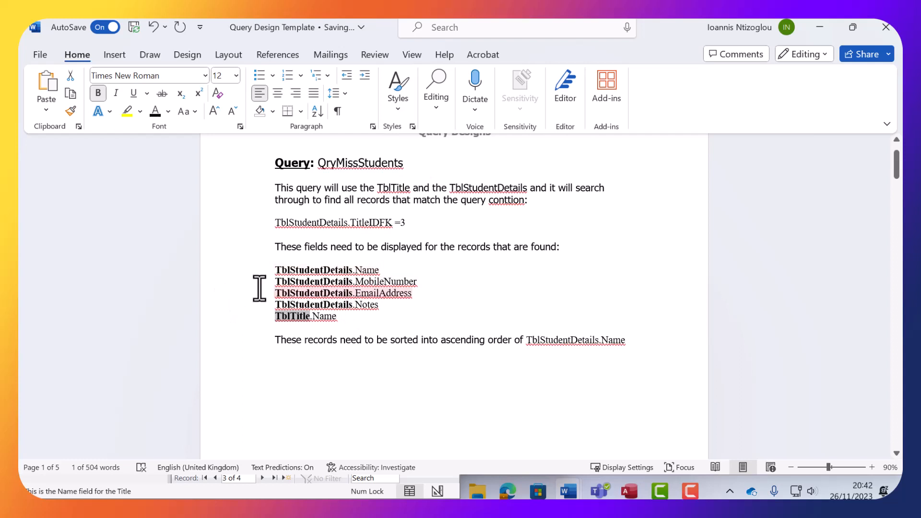
- Make the table name TblStudentDetails bold in the TitleIDFK search condition
click(306, 223)
double_click(308, 223)
key(ctrl+b)
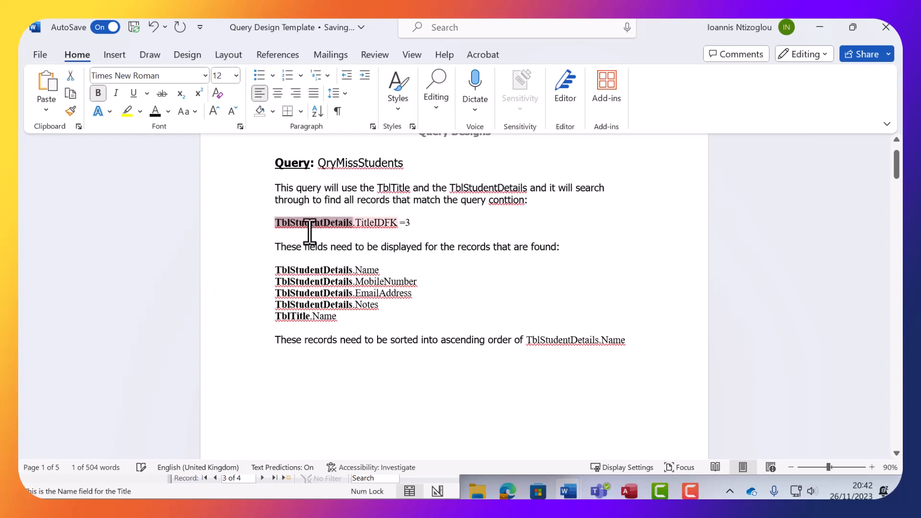
click(341, 257)
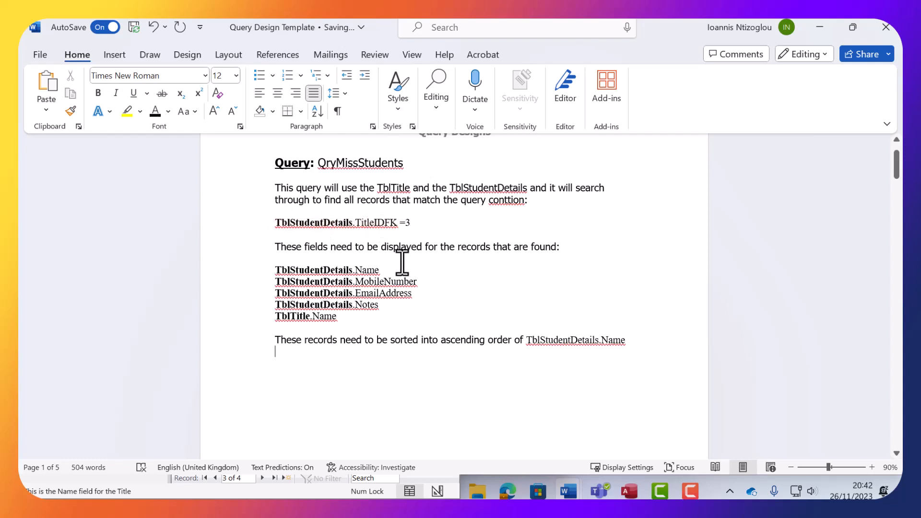
- Correct the misspelled word "conttion" to "condition" in the query's introductory sentence
double_click(355, 155)
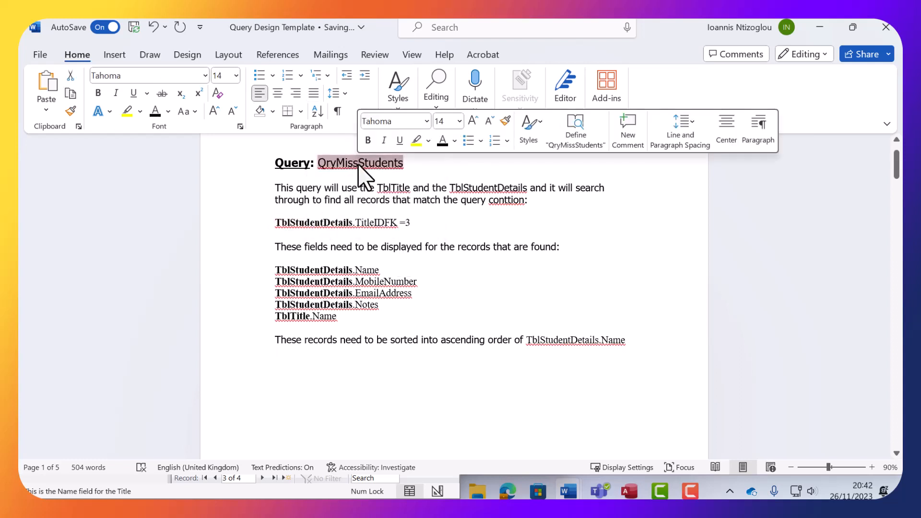
click(506, 222)
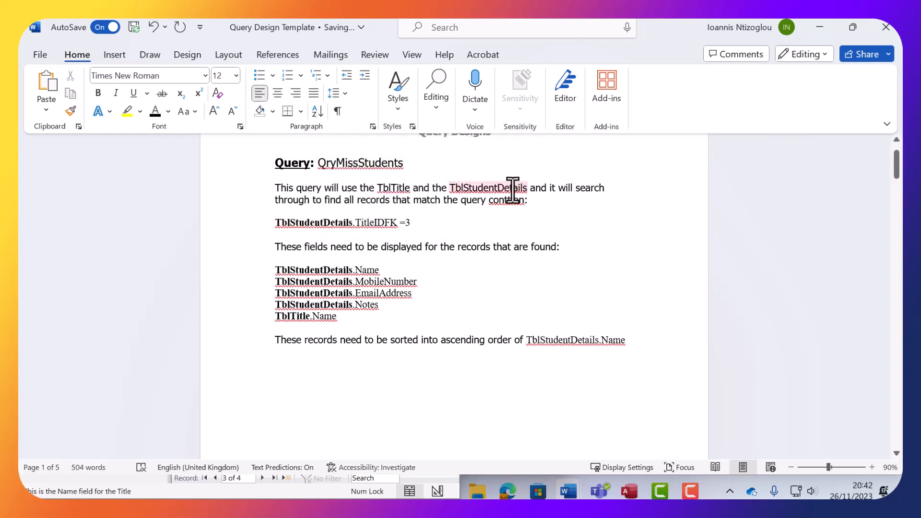
click(507, 204)
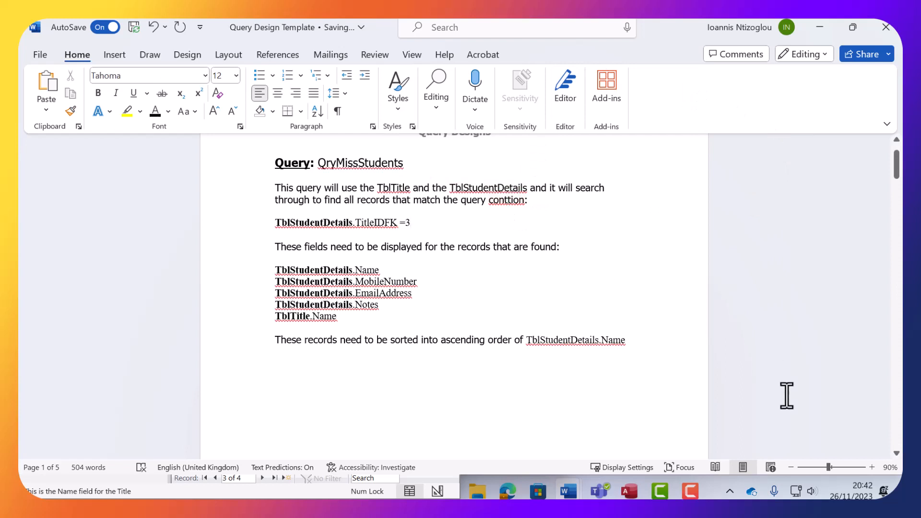
key(BackSpace)
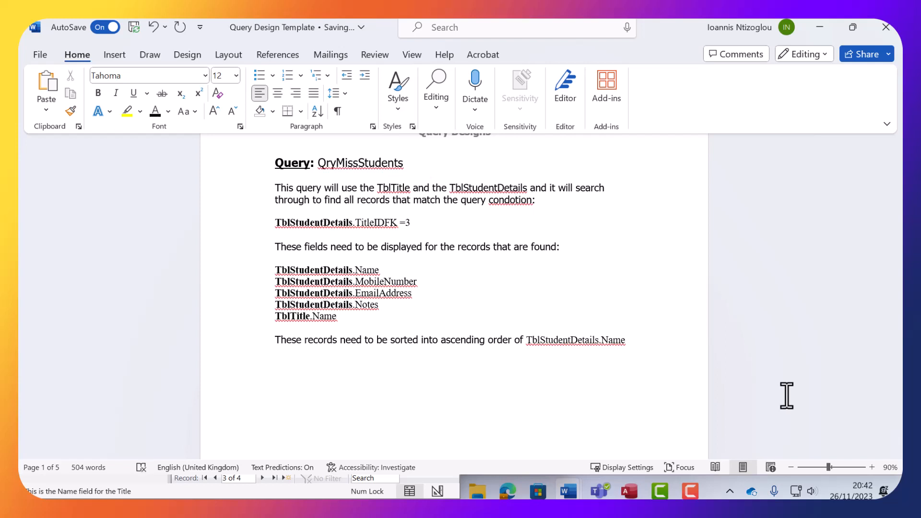
right_click(512, 199)
key(ctrl+z)
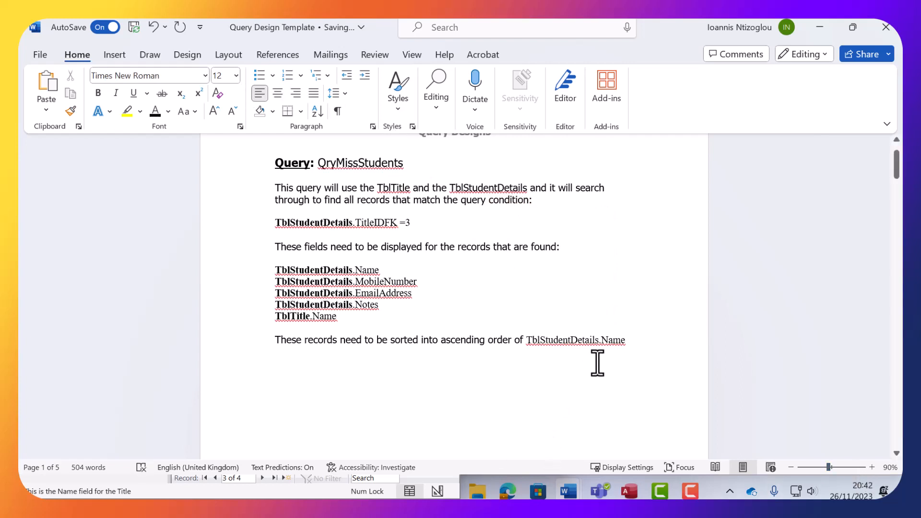
click(626, 340)
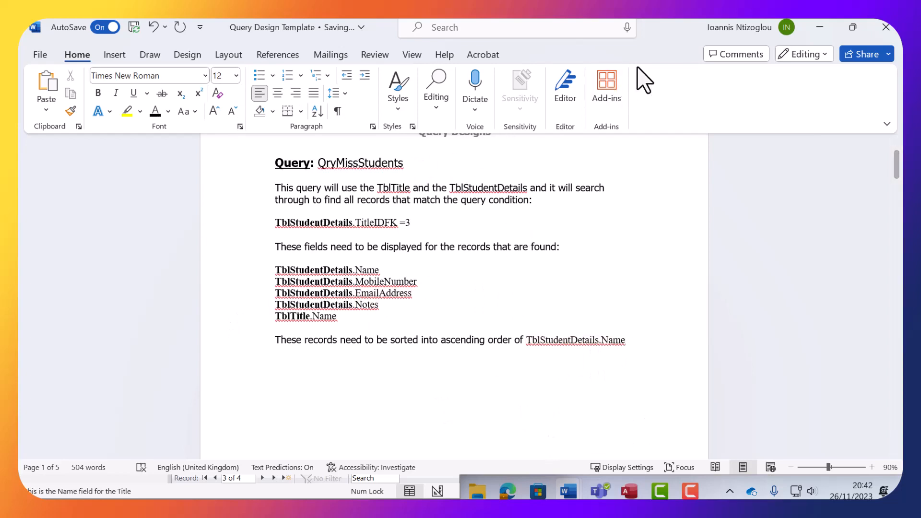
- Restore the query design document to a small floating window beside Access and minimize the Teams and other Word windows
drag(658, 39, 734, 68)
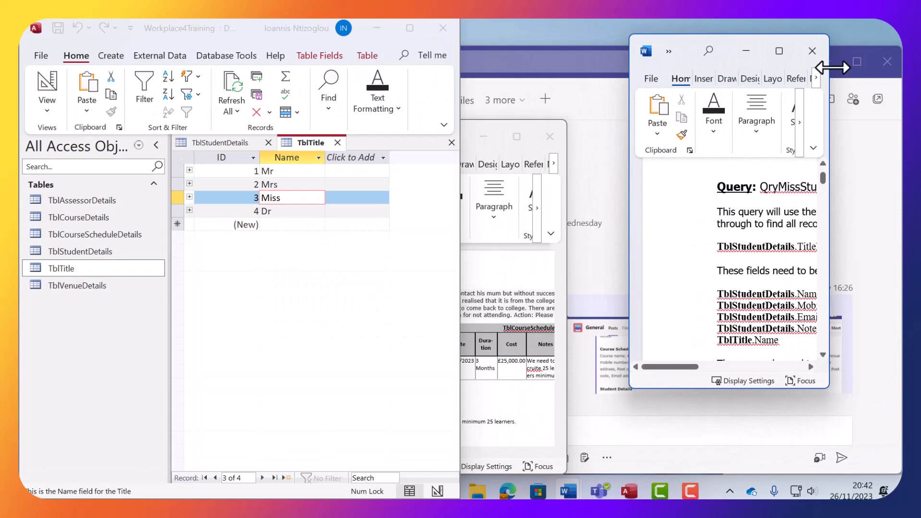
click(836, 69)
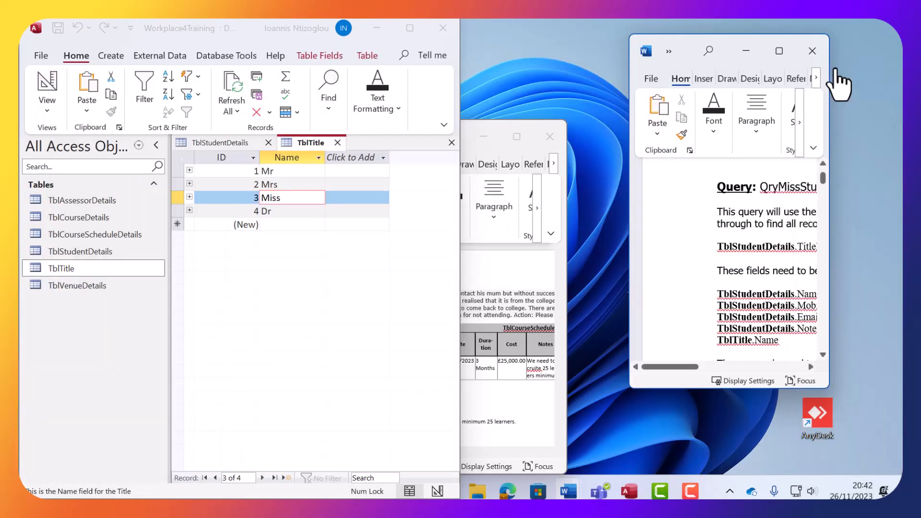
click(483, 137)
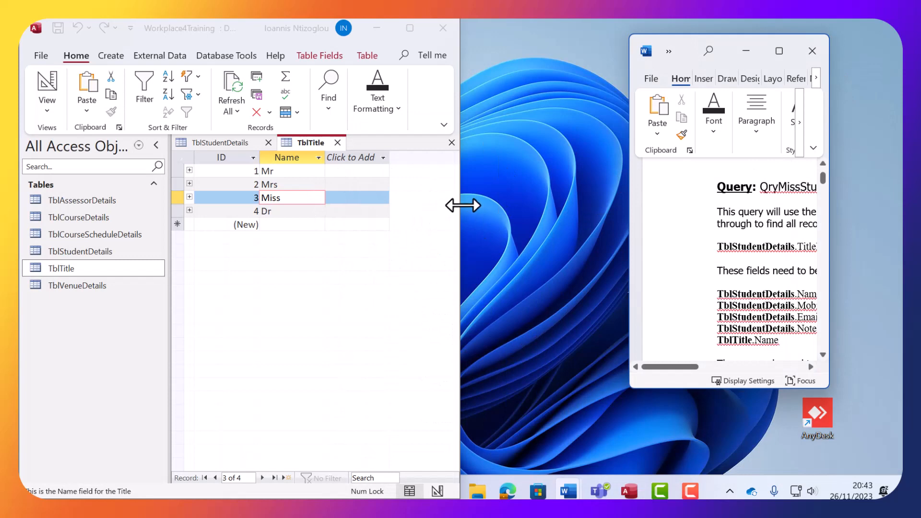
- Widen the Access window and enlarge the Word window until the whole QryMissStudents design is readable
drag(462, 206, 692, 191)
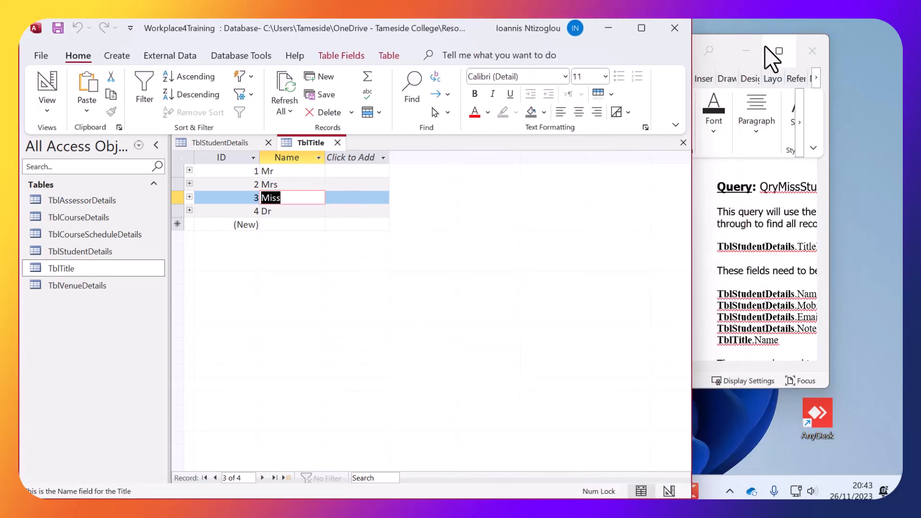
click(730, 110)
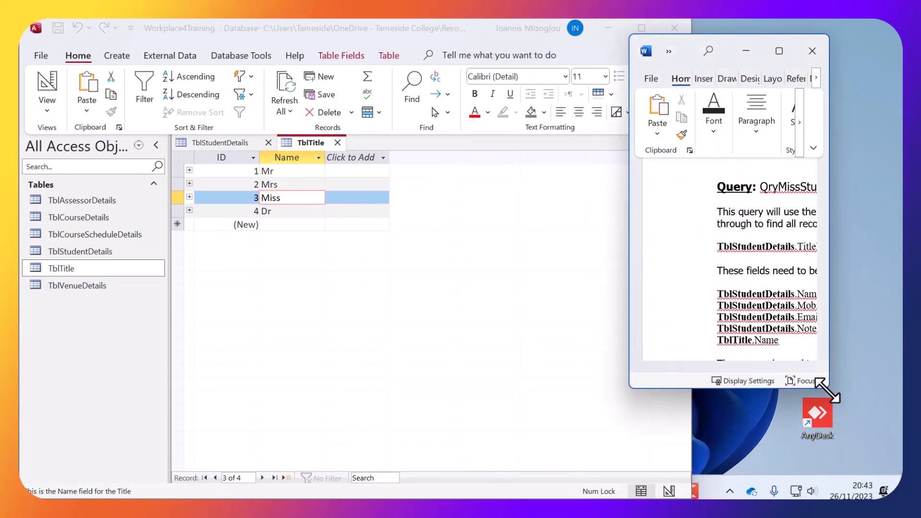
drag(828, 387, 900, 486)
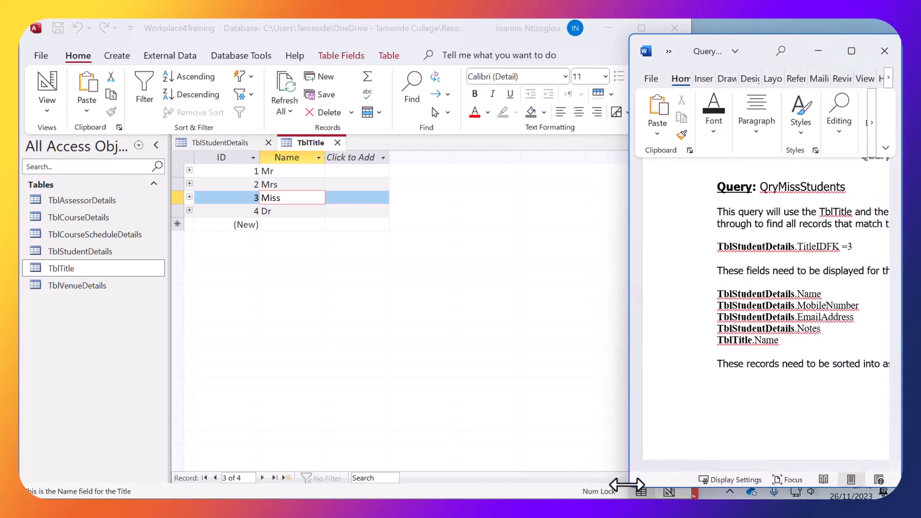
drag(623, 483, 425, 482)
scroll(704, 366, up, 2)
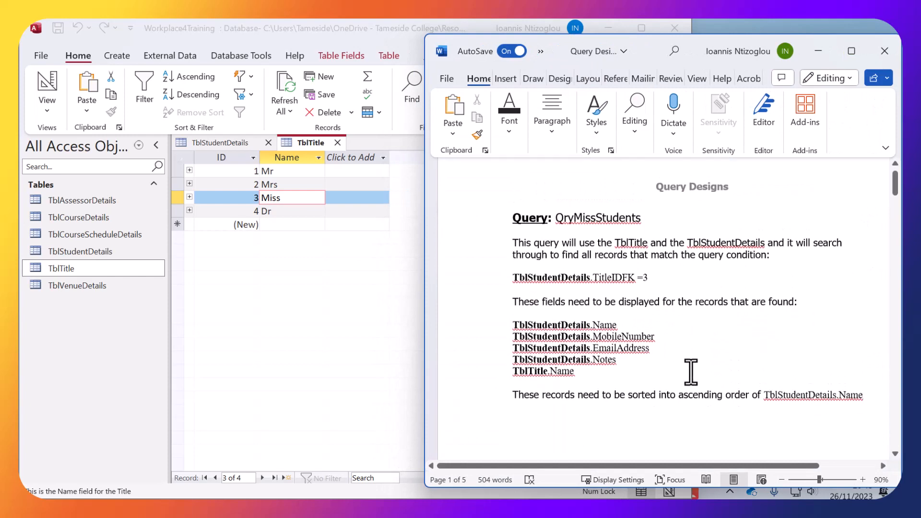
- Narrow the Access window and shift the Word window beside it, keeping the query design in view from its heading
click(189, 299)
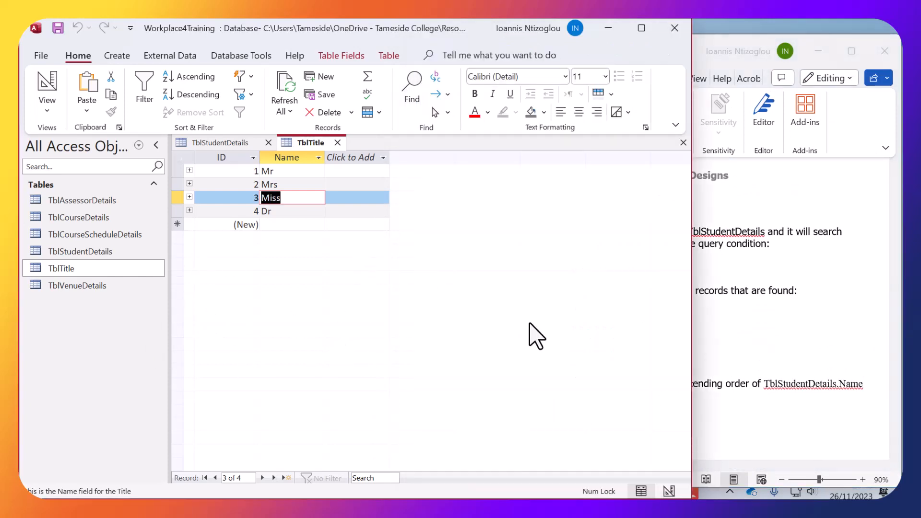
drag(694, 324, 592, 311)
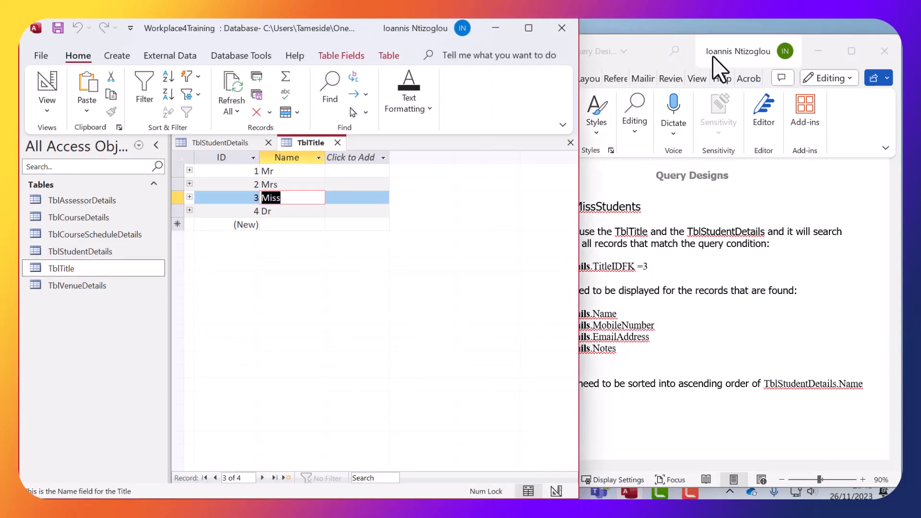
drag(661, 58, 684, 56)
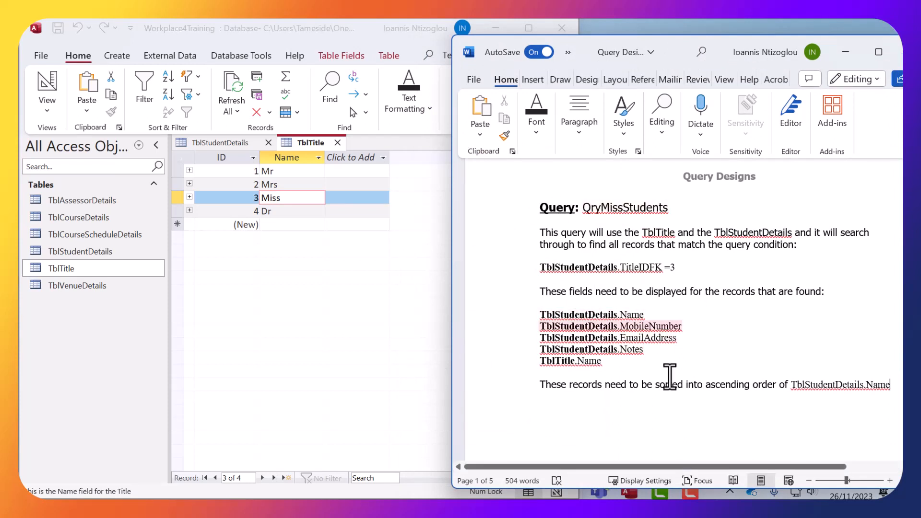
scroll(647, 381, down, 3)
scroll(647, 377, up, 4)
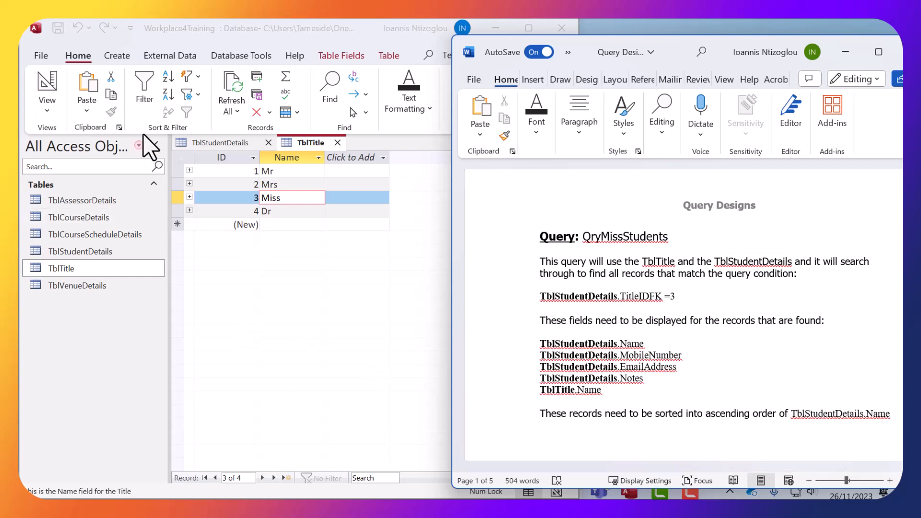
- Create a new query in Design view in the Access database
click(112, 53)
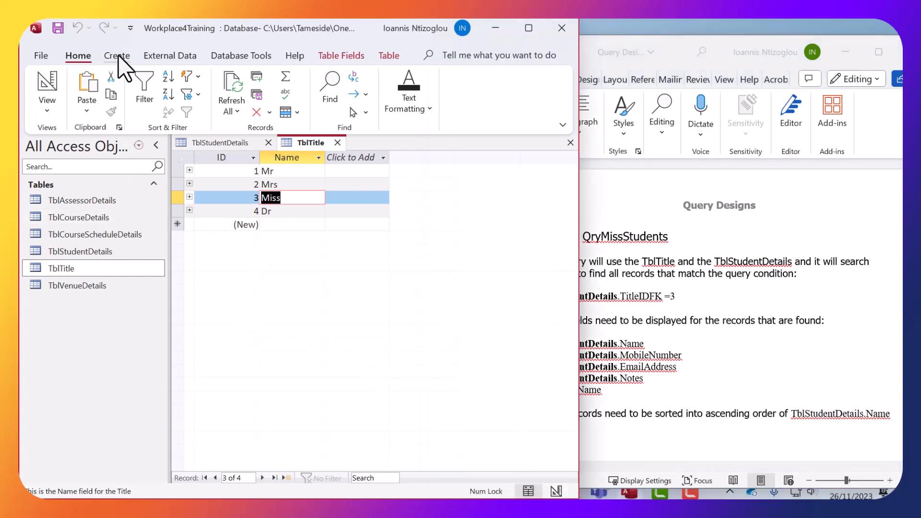
click(117, 56)
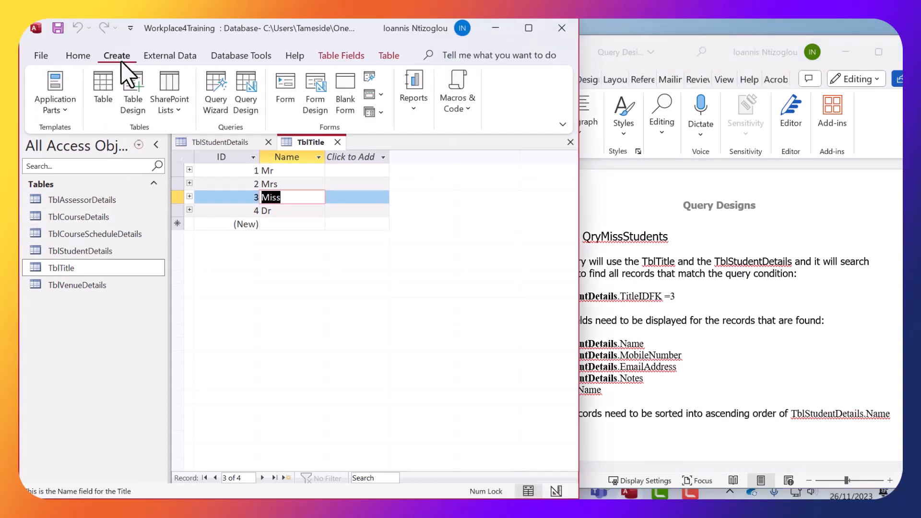
click(255, 102)
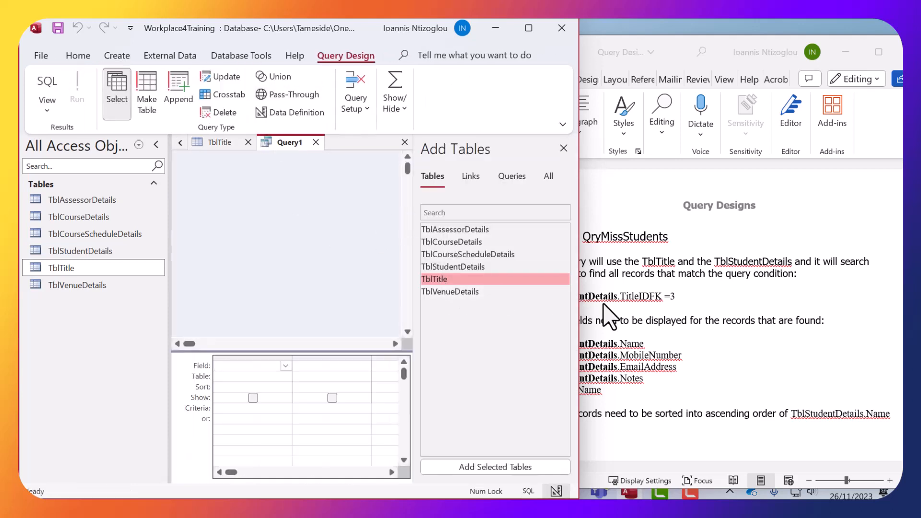
- Narrow the Word window to uncover the list of tables and reduce its zoom so the query design fits
click(672, 310)
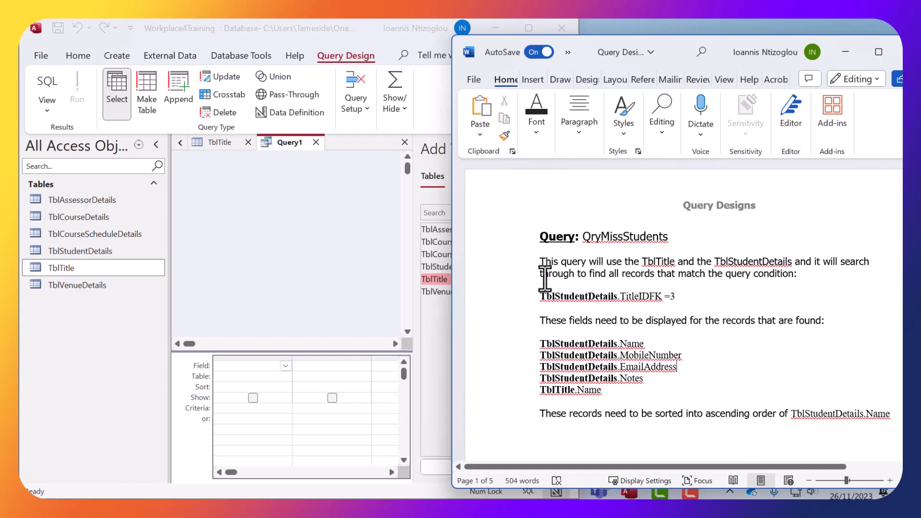
drag(452, 298, 530, 287)
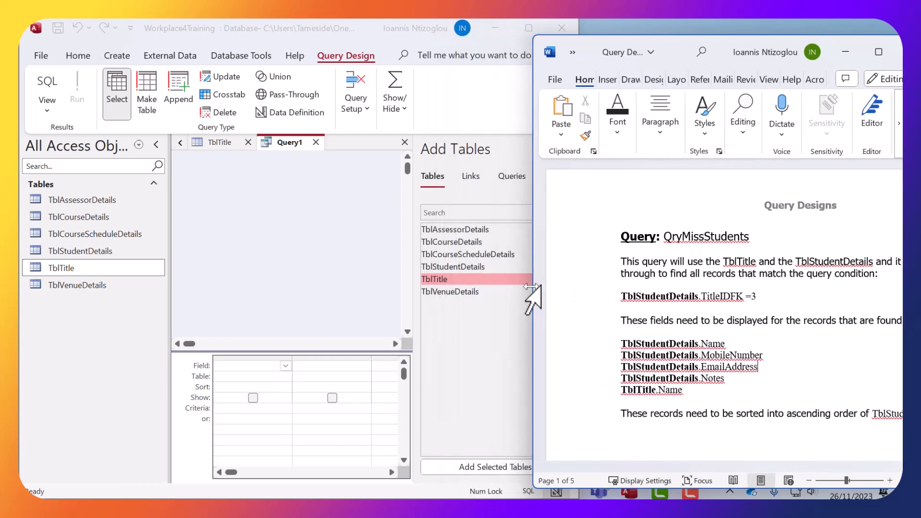
ctrl+scroll(689, 241, down, 4)
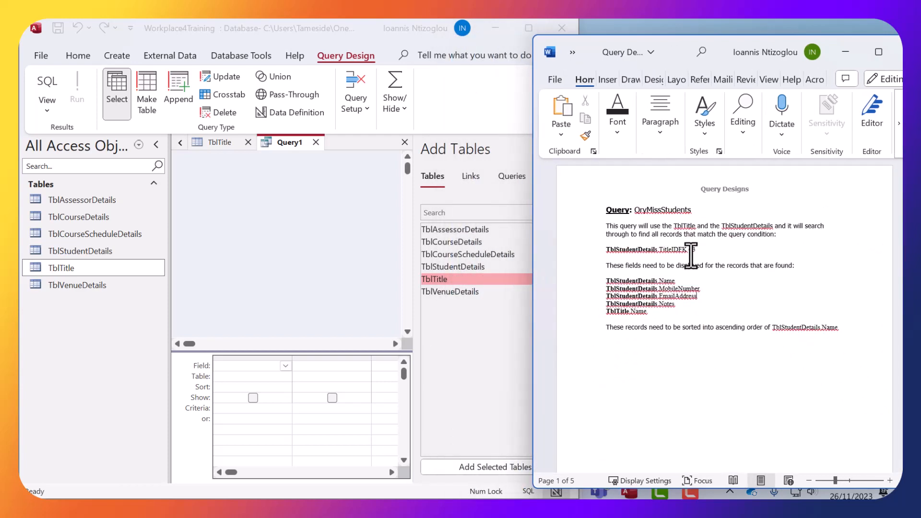
ctrl+scroll(691, 255, up, 2)
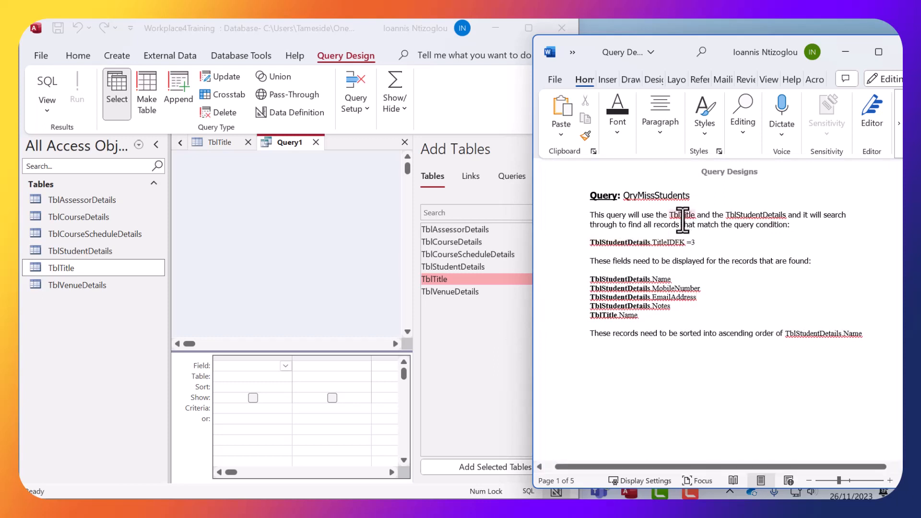
- Add TblTitle and TblStudentDetails to the query, place them side by side and enlarge TblStudentDetails to show all its fields
click(441, 280)
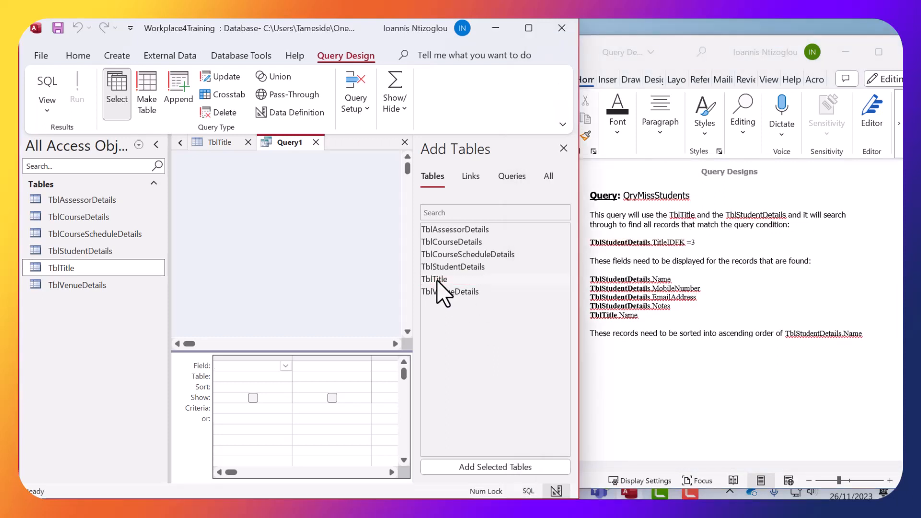
double_click(437, 282)
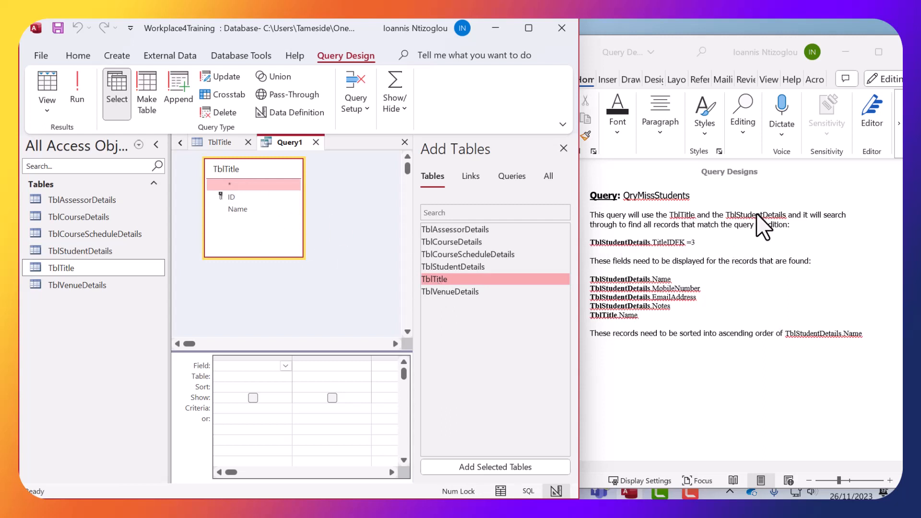
double_click(454, 268)
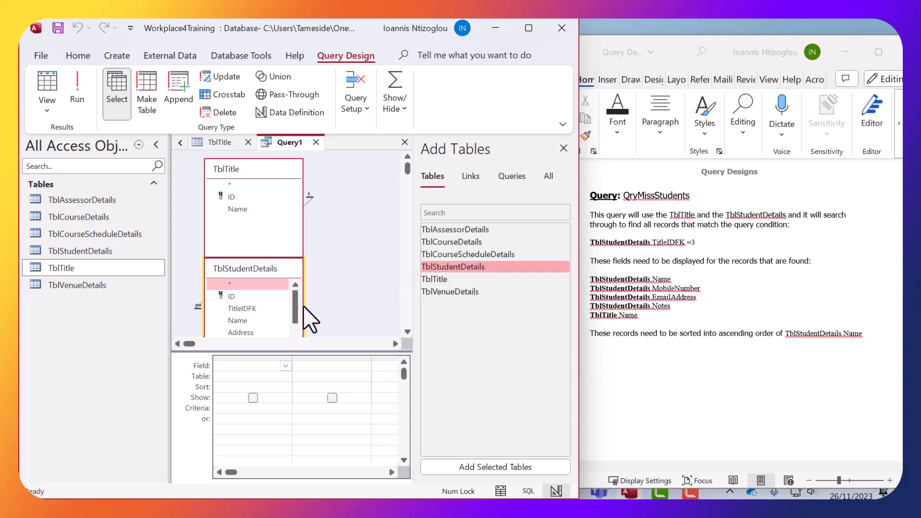
drag(264, 268, 389, 194)
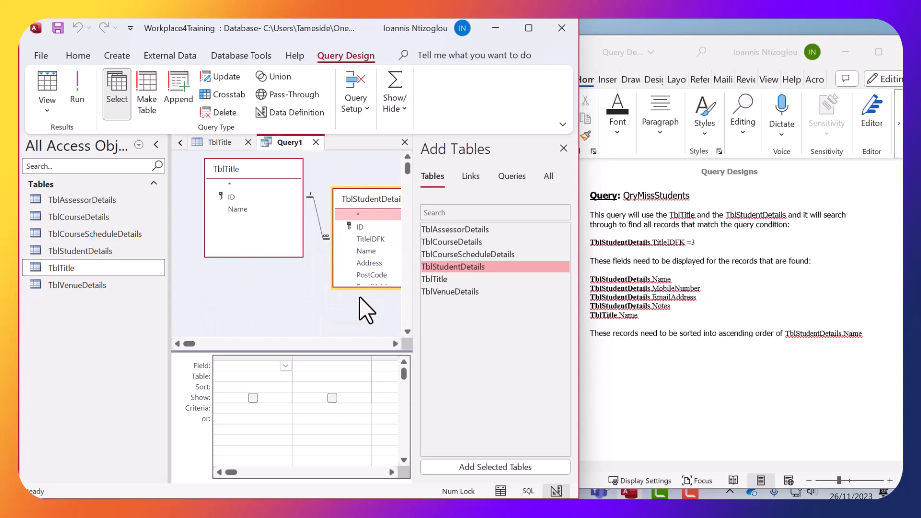
drag(367, 287, 369, 338)
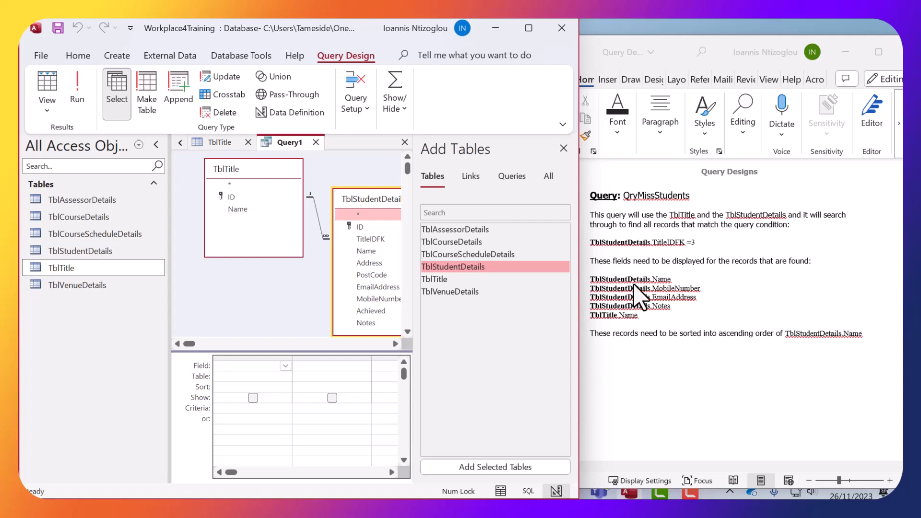
- Add Name, MobileNumber, EmailAddress and Notes from TblStudentDetails, plus Name from TblTitle, to the query grid
click(676, 309)
drag(676, 309, 579, 274)
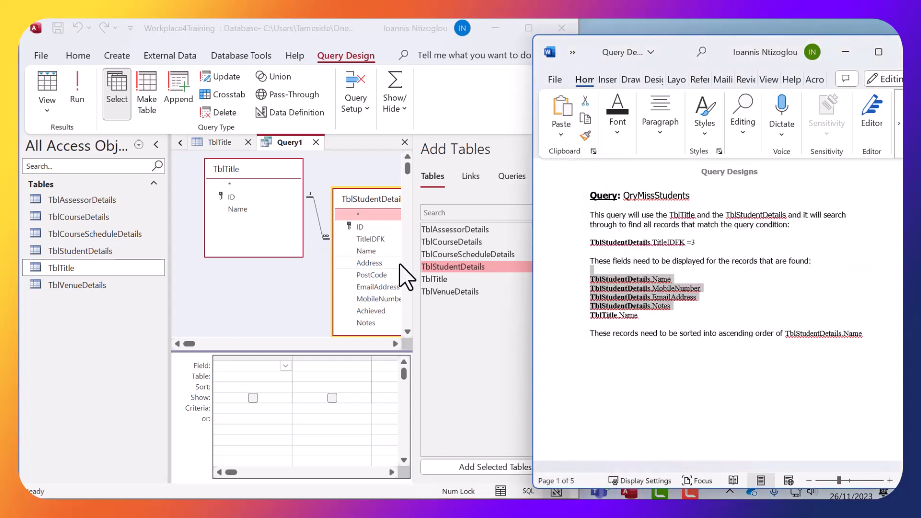
click(366, 251)
double_click(366, 251)
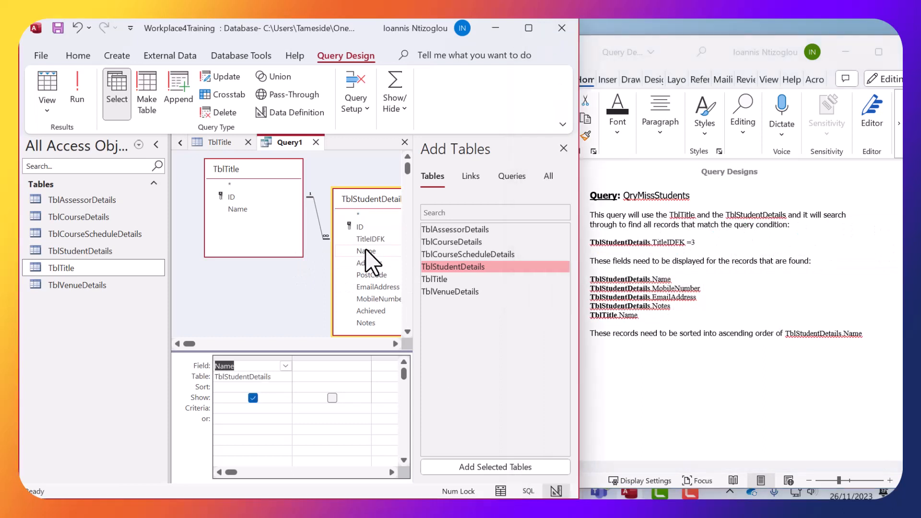
double_click(372, 300)
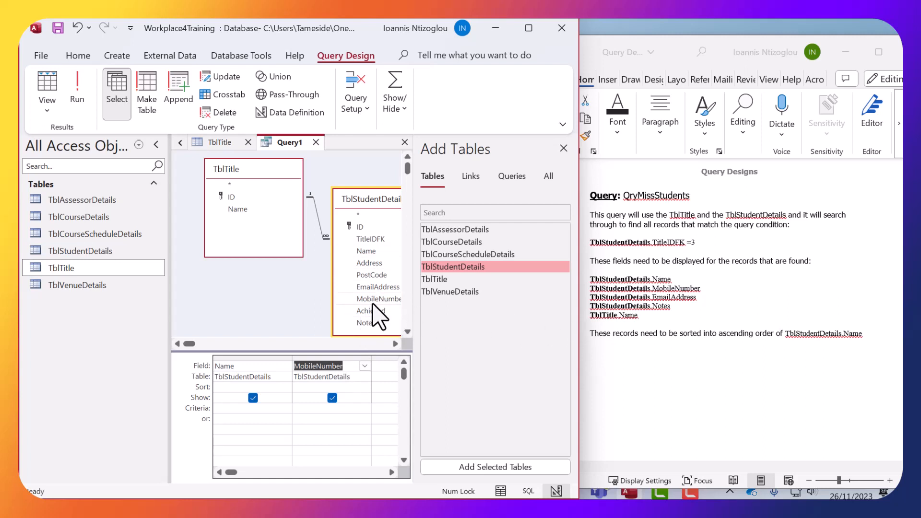
double_click(377, 287)
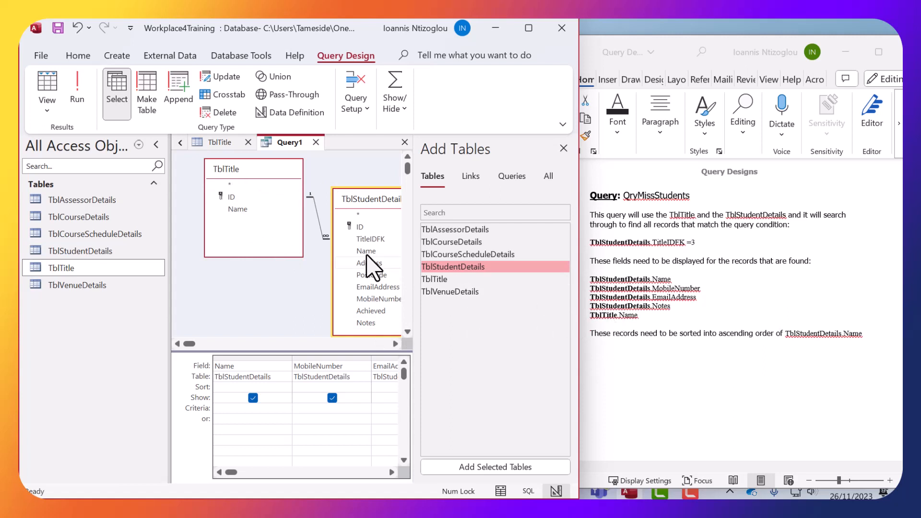
click(244, 211)
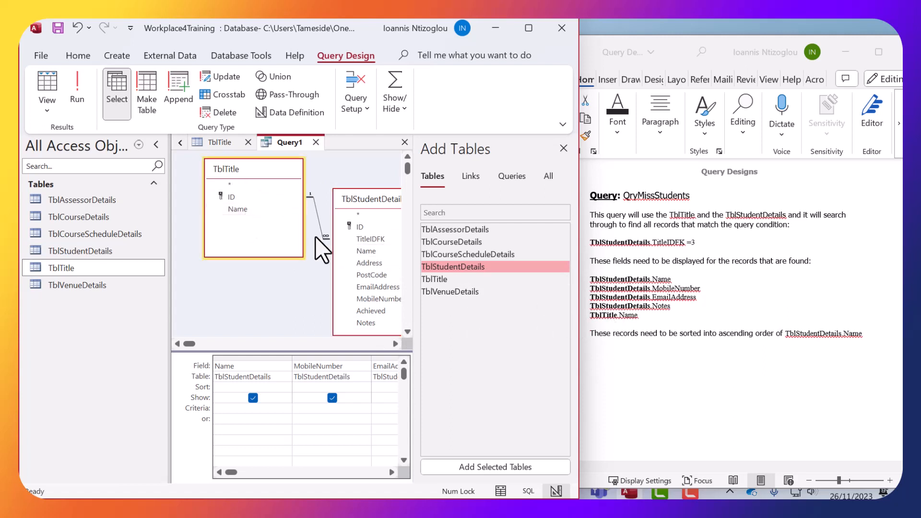
- Collapse the Navigation Pane and compare the query grid's fields with the condition and display fields in the Word design
click(663, 273)
drag(592, 242, 652, 246)
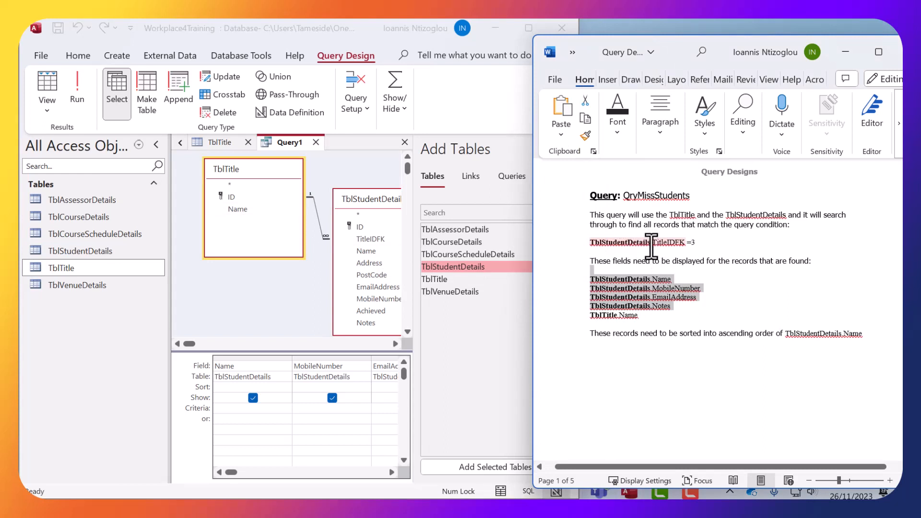
click(697, 245)
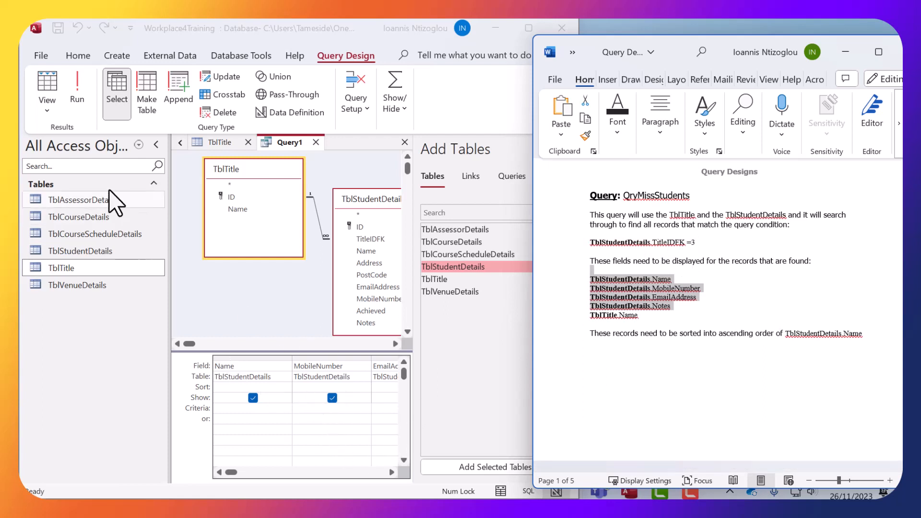
click(156, 144)
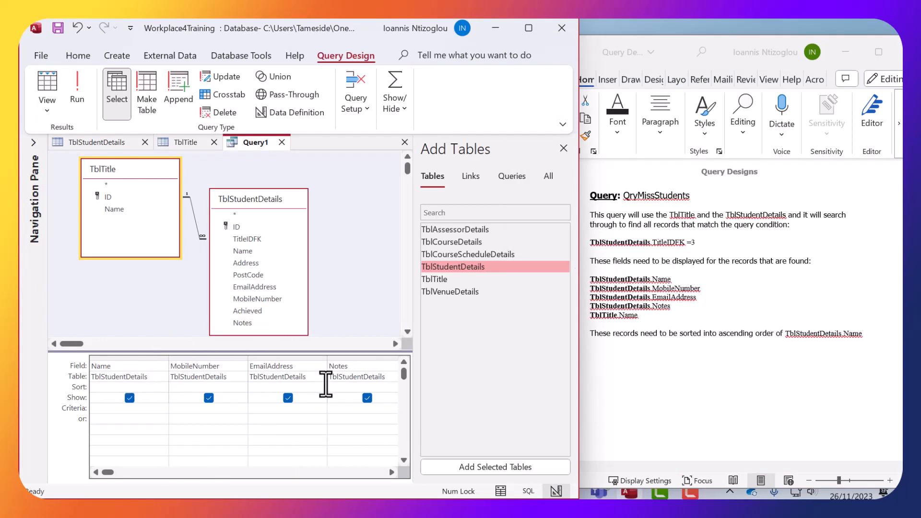
click(393, 472)
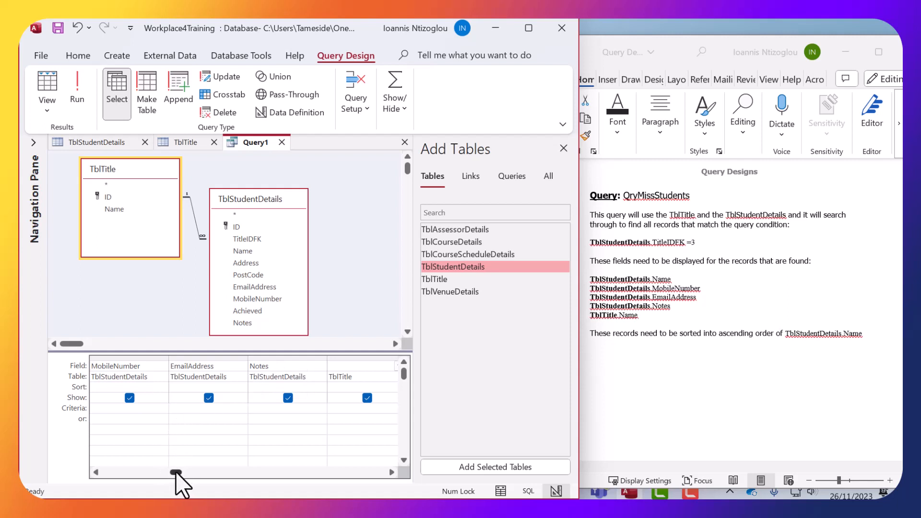
click(156, 472)
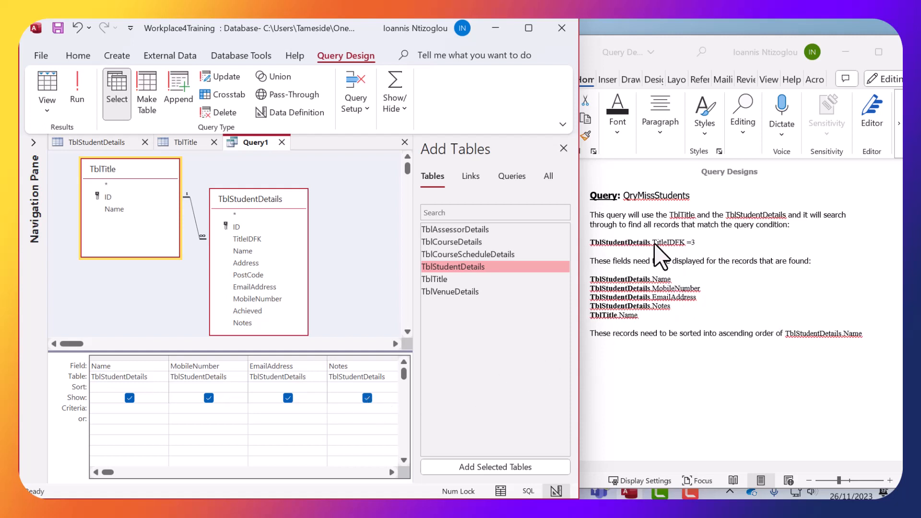
drag(628, 270, 583, 277)
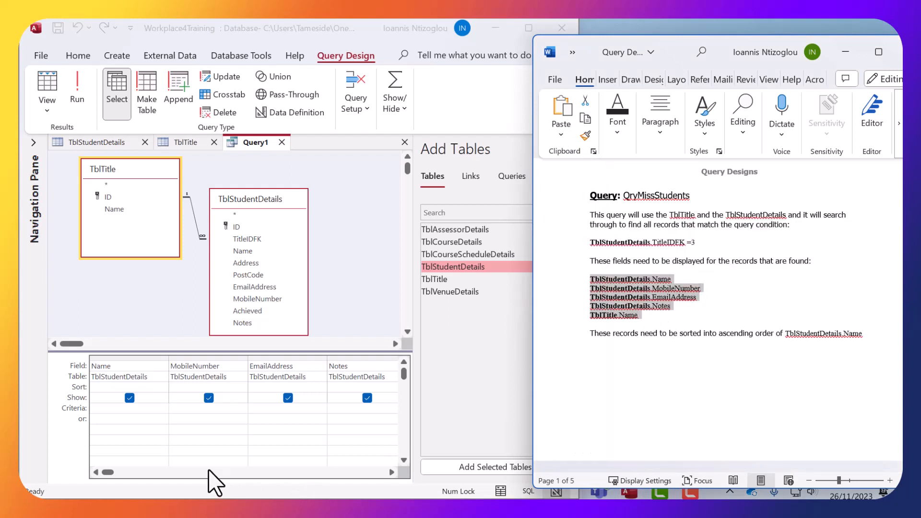
- Add TitleIDFK from TblStudentDetails as the last field of the query grid and exclude it from the displayed results
click(392, 473)
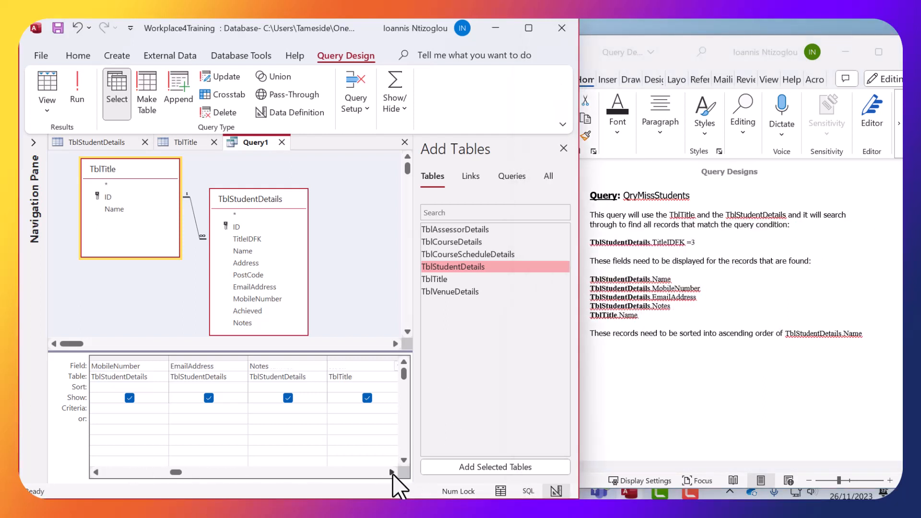
click(392, 473)
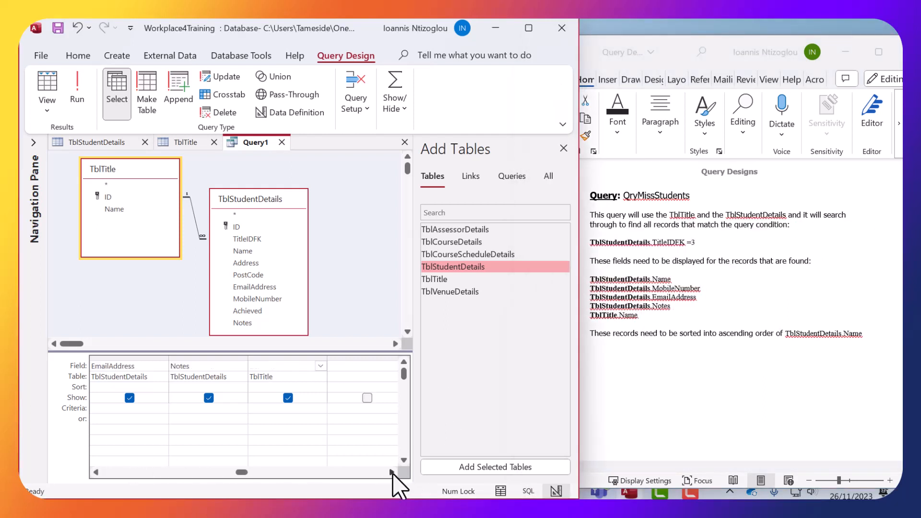
click(237, 239)
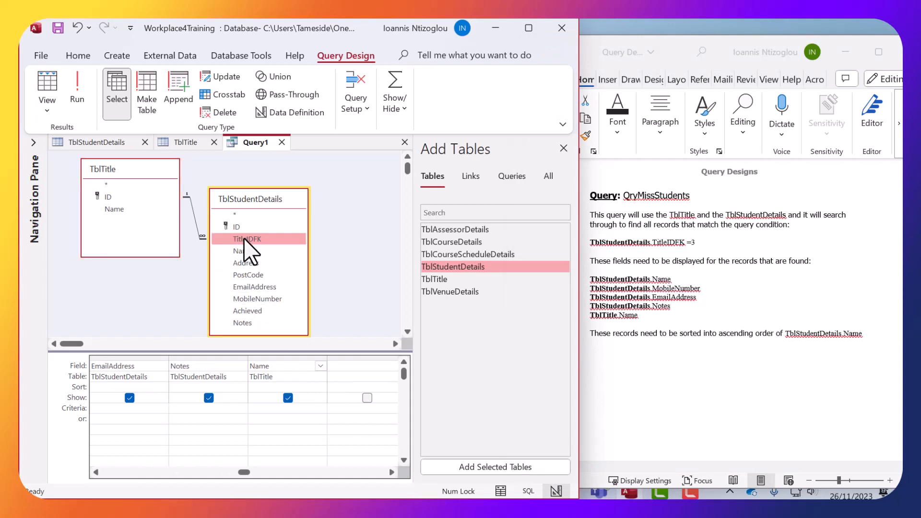
double_click(243, 238)
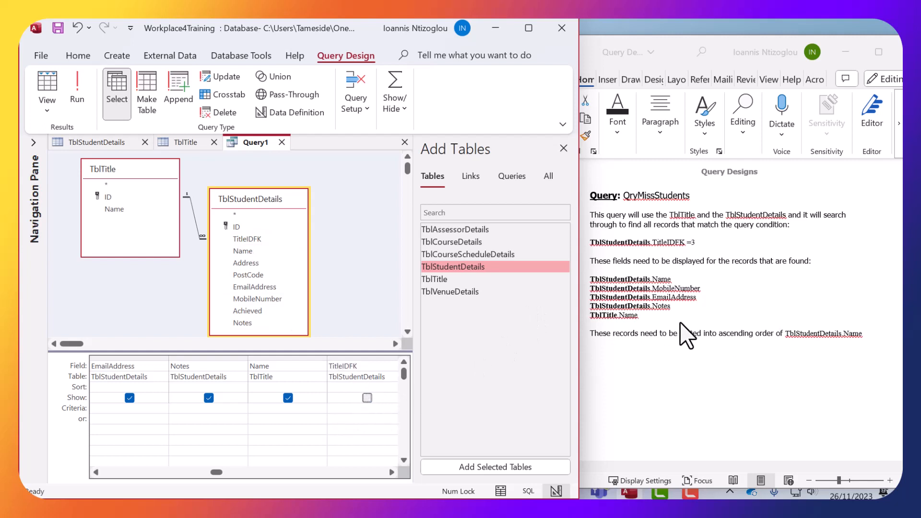
- Set the criteria of the TitleIDFK field in the query grid to =3, as specified in the Word design
drag(685, 331, 605, 314)
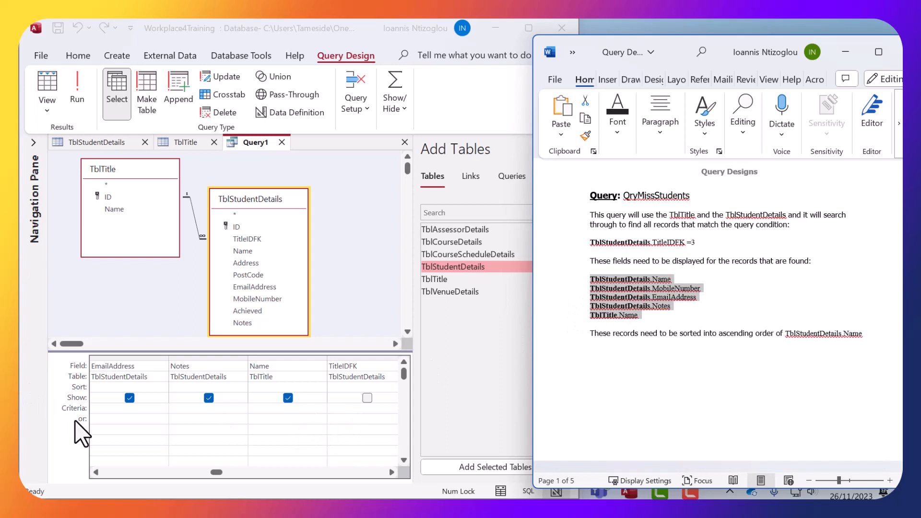
click(398, 474)
click(391, 473)
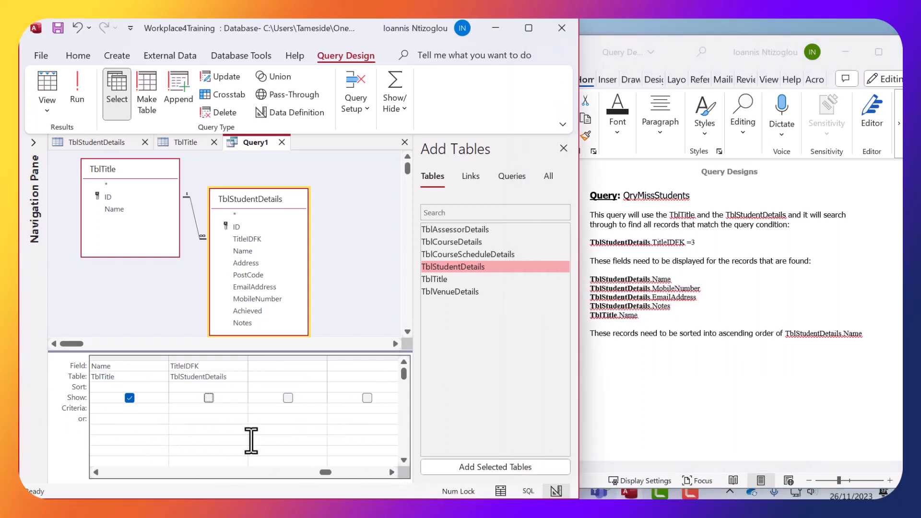
click(392, 473)
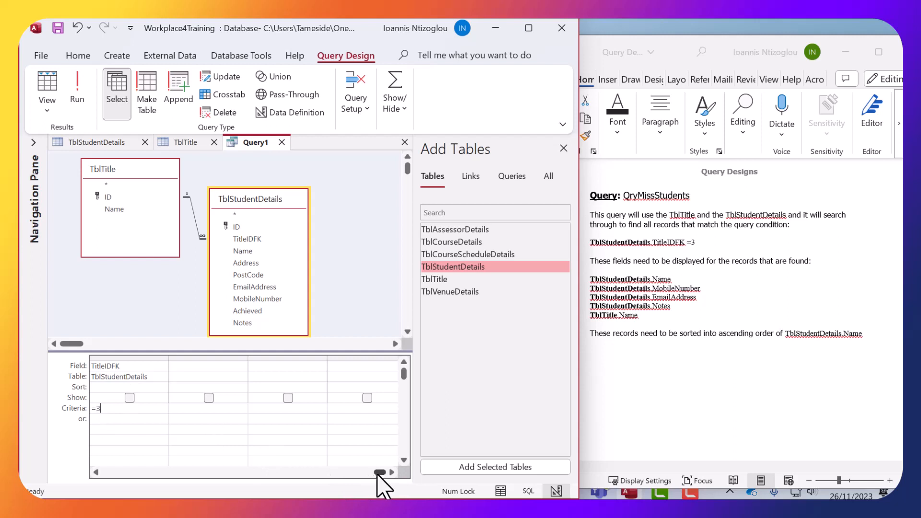
drag(378, 473, 329, 473)
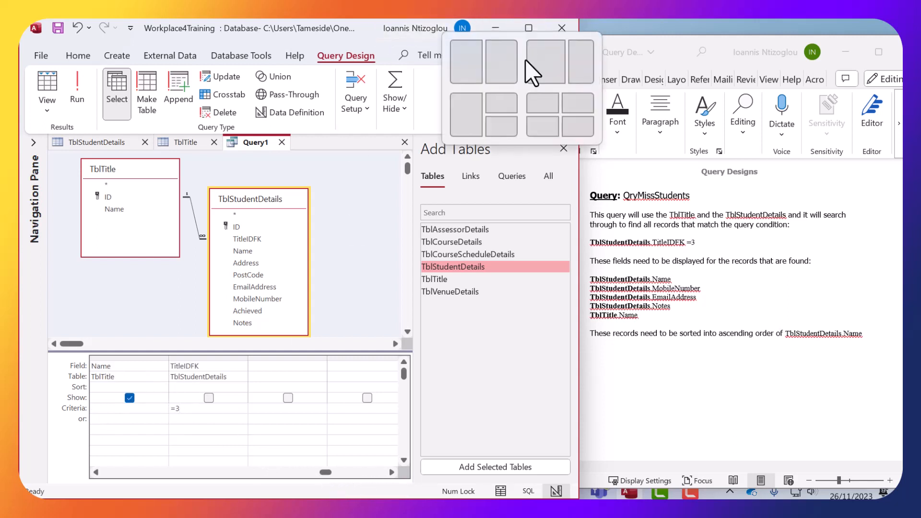
- Sort the query in ascending order of Name from TblStudentDetails, checking against the sort order in the Word design
click(698, 355)
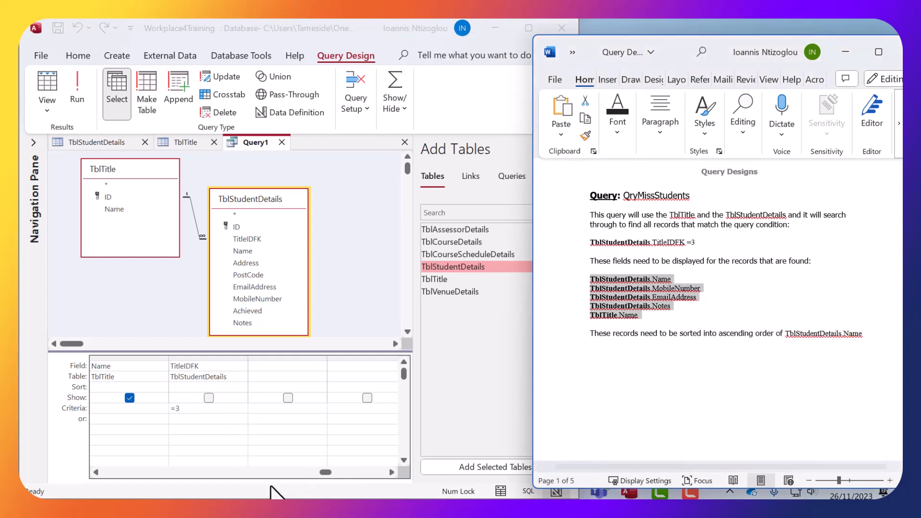
click(326, 473)
drag(325, 472, 88, 474)
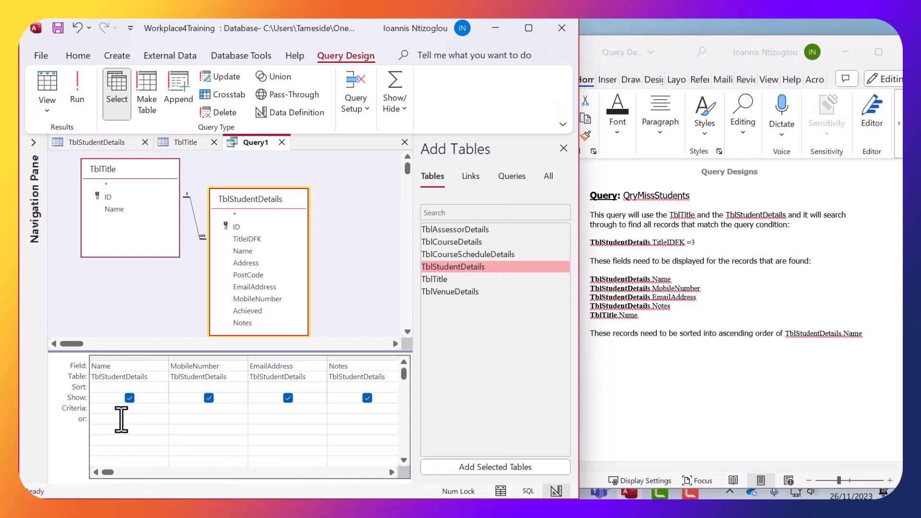
click(162, 386)
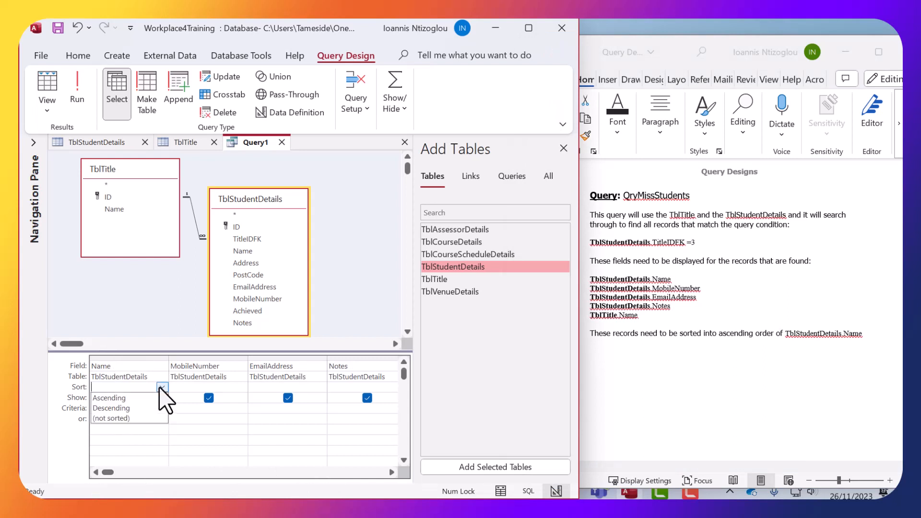
click(134, 398)
click(819, 350)
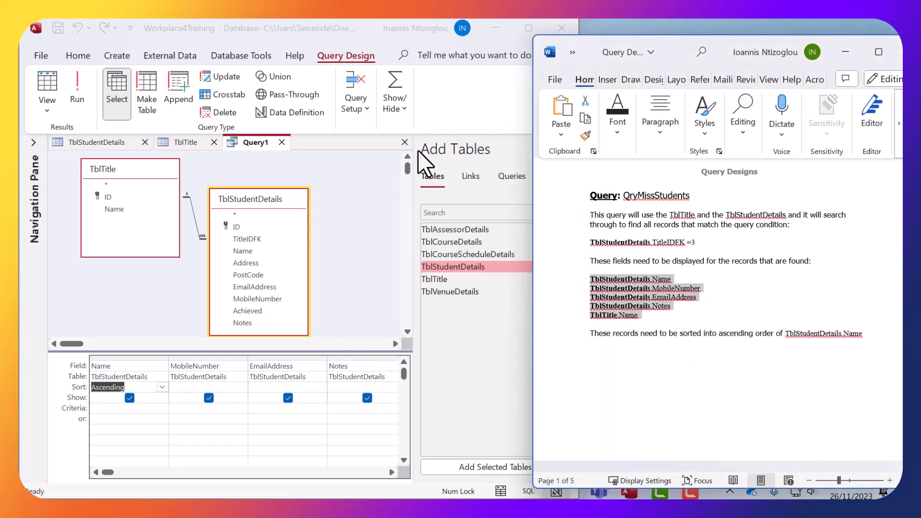
- Maximize the Access window and save the query as QryMissStudents, copying the name from the Word design
click(528, 28)
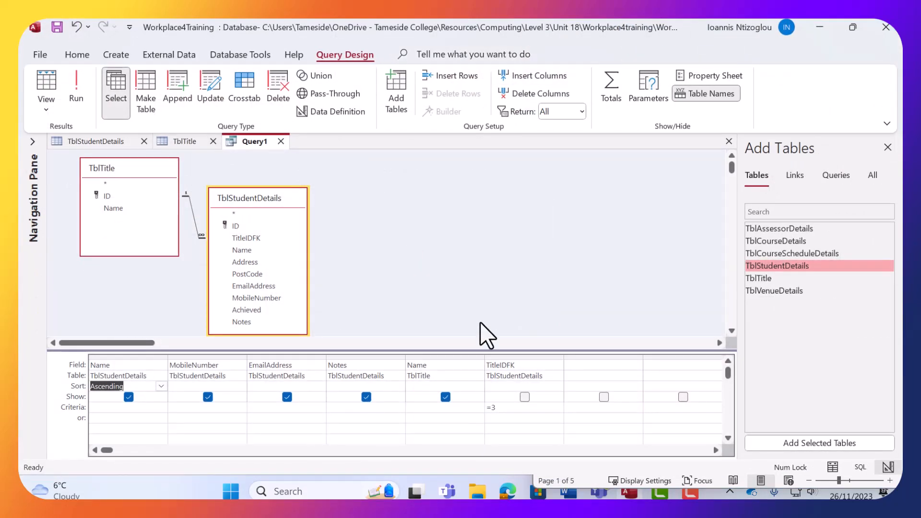
click(57, 28)
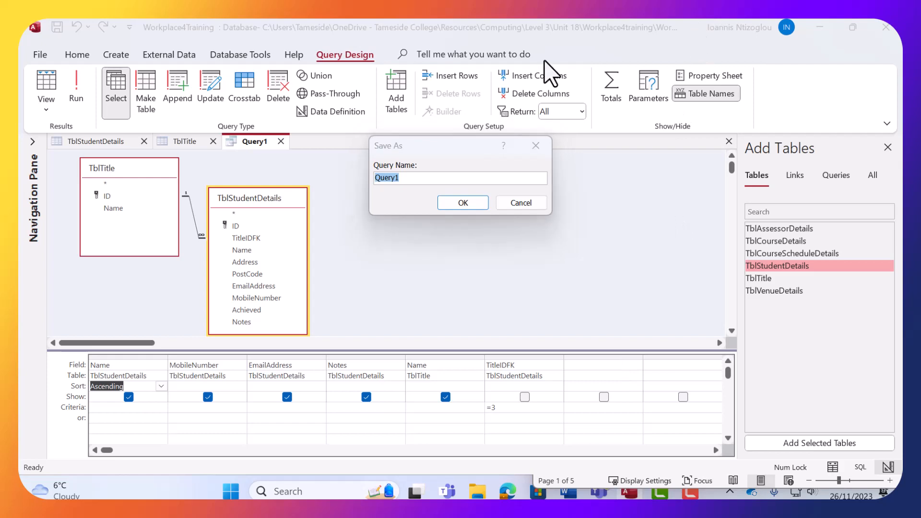
click(572, 493)
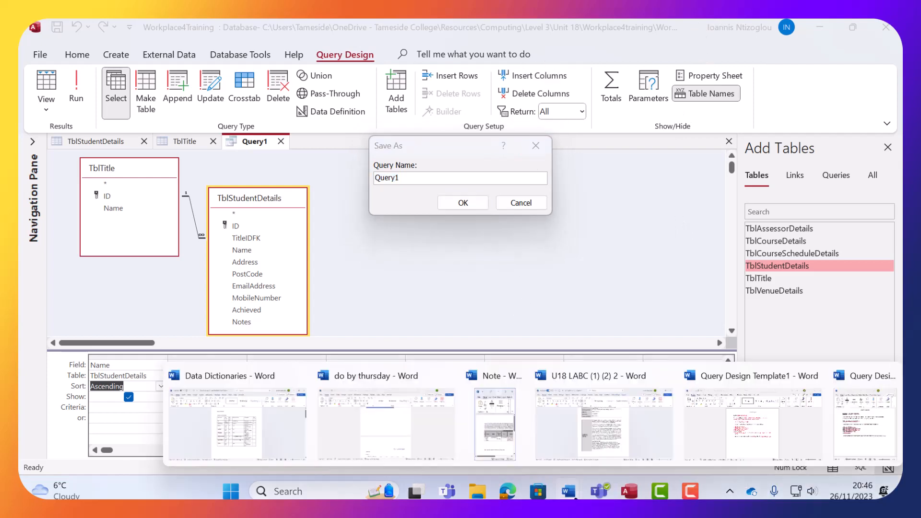
click(892, 448)
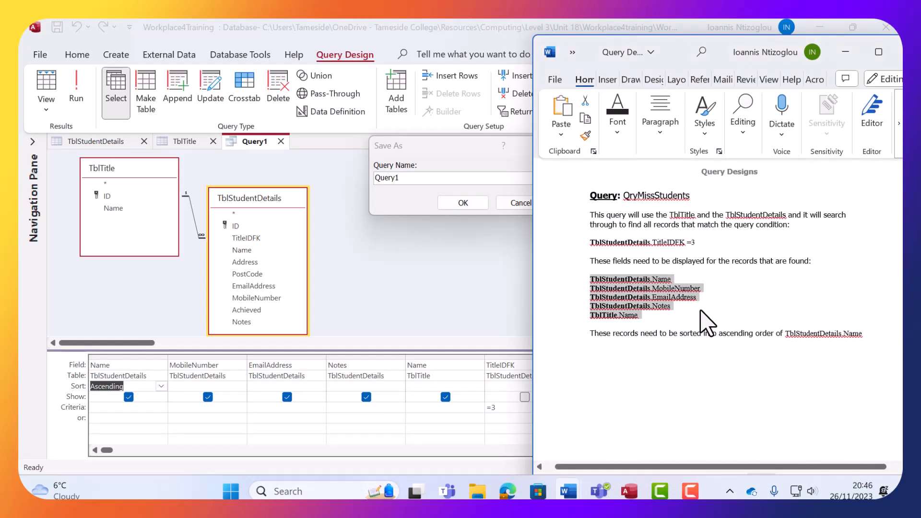
double_click(679, 195)
key(ctrl+c)
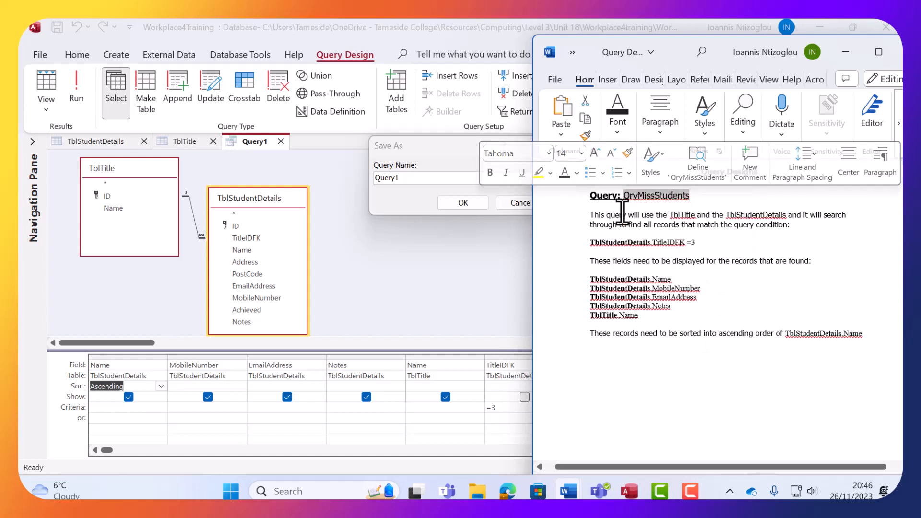
click(440, 195)
key(ctrl+v)
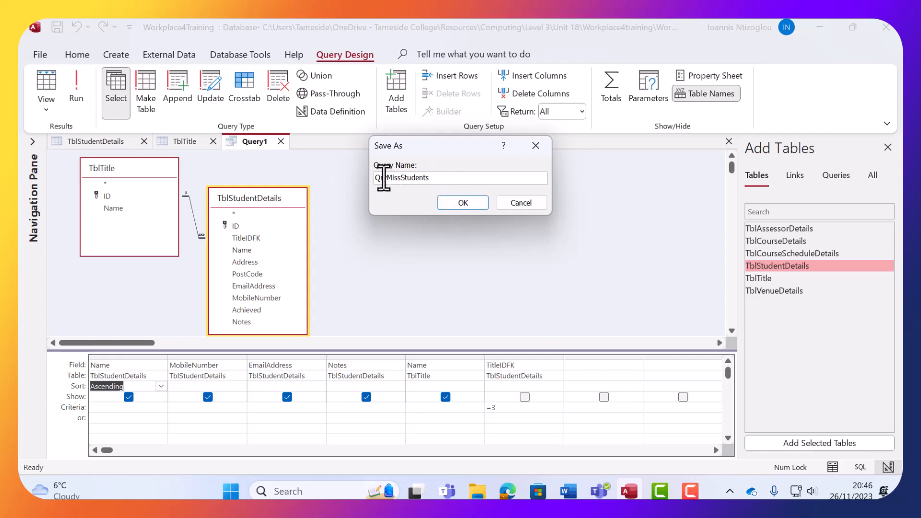
click(463, 203)
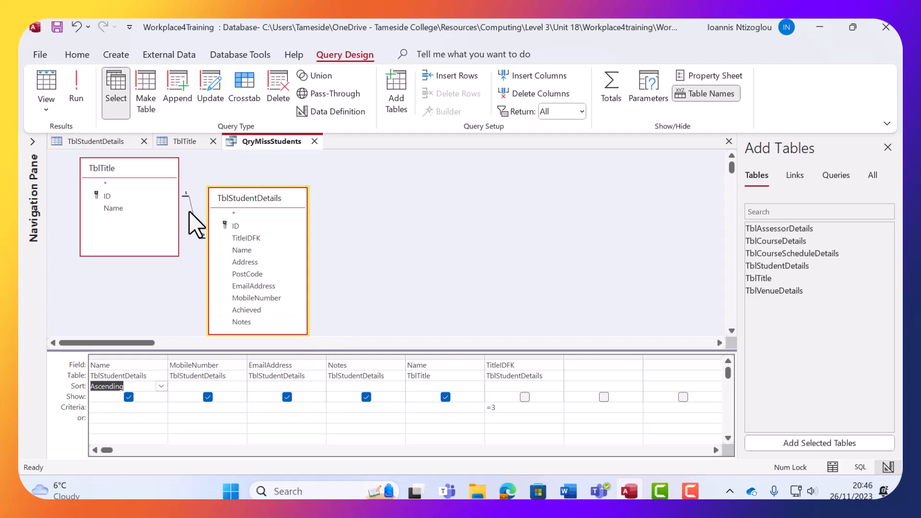
- Close the open TblStudentDetails and TblTitle tables and run QryMissStudents
click(75, 94)
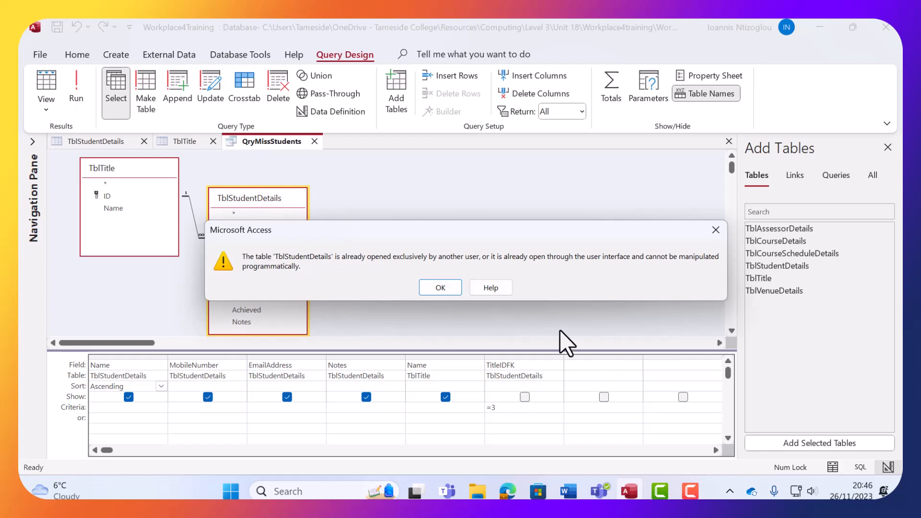
click(440, 288)
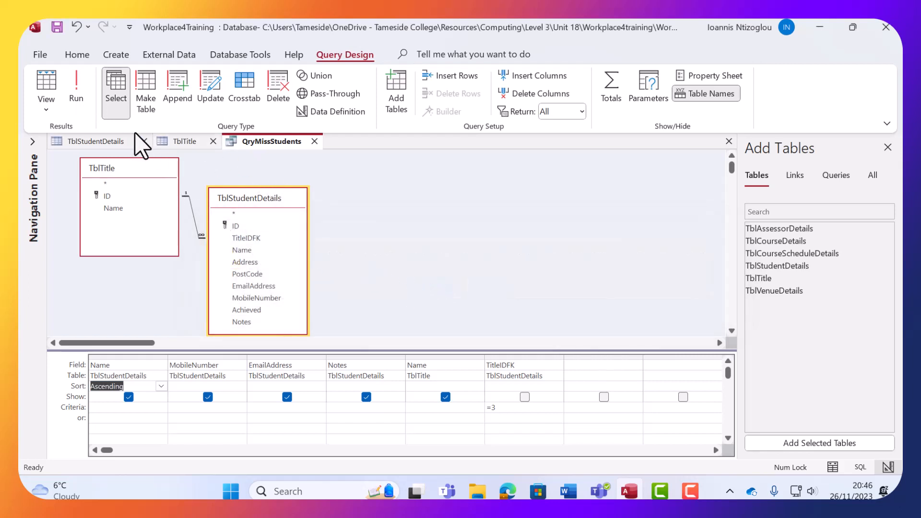
click(144, 141)
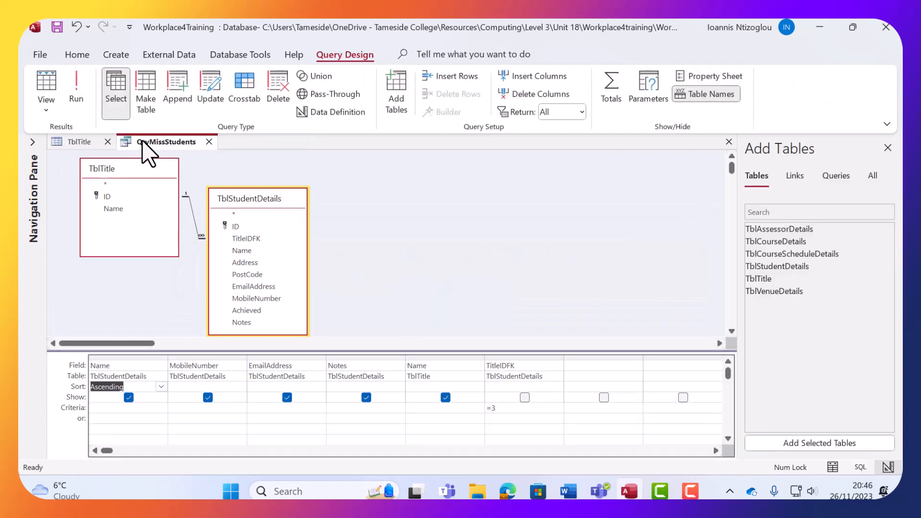
click(107, 142)
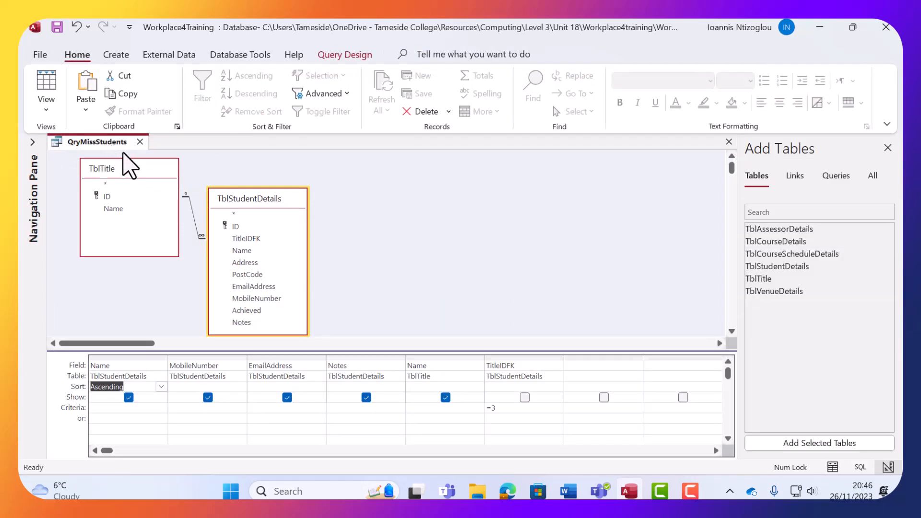
click(119, 56)
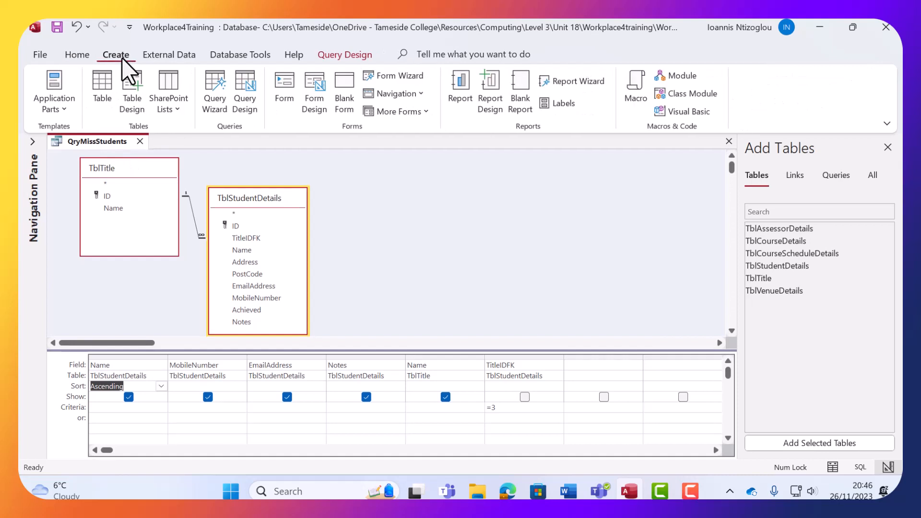
click(346, 55)
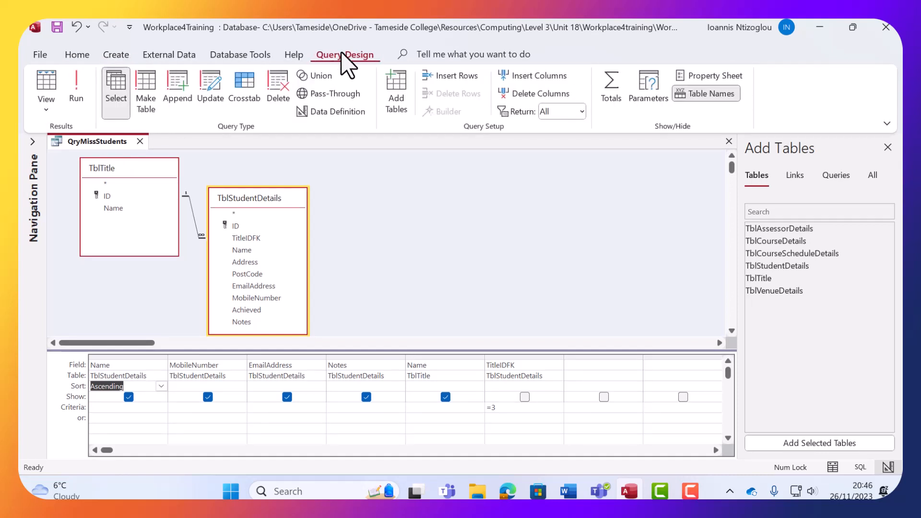
click(79, 99)
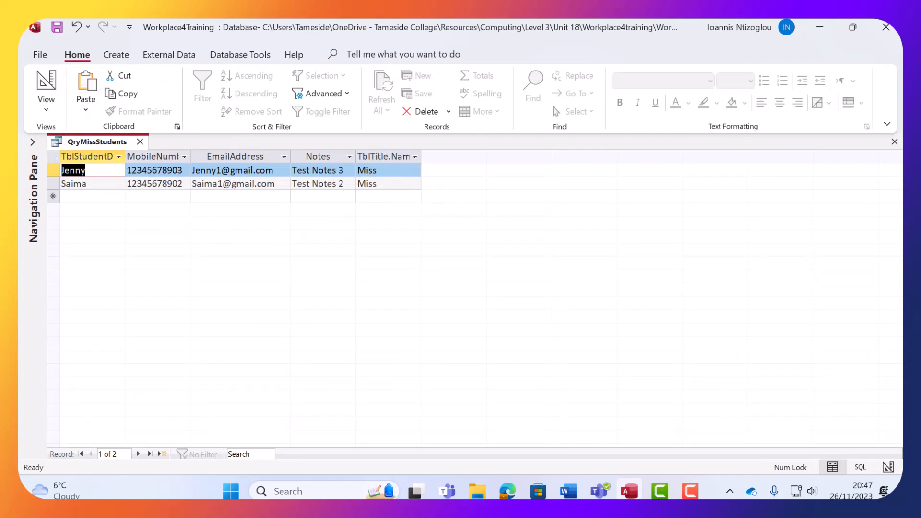
- Switch the query to Design View, include TitleIDFK in the displayed results and rerun the query to inspect its values
key(F10)
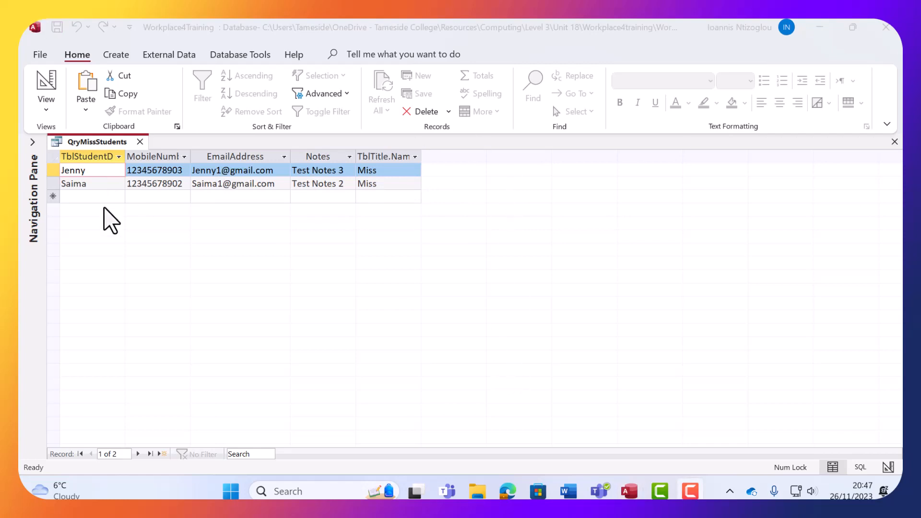
click(43, 118)
click(46, 112)
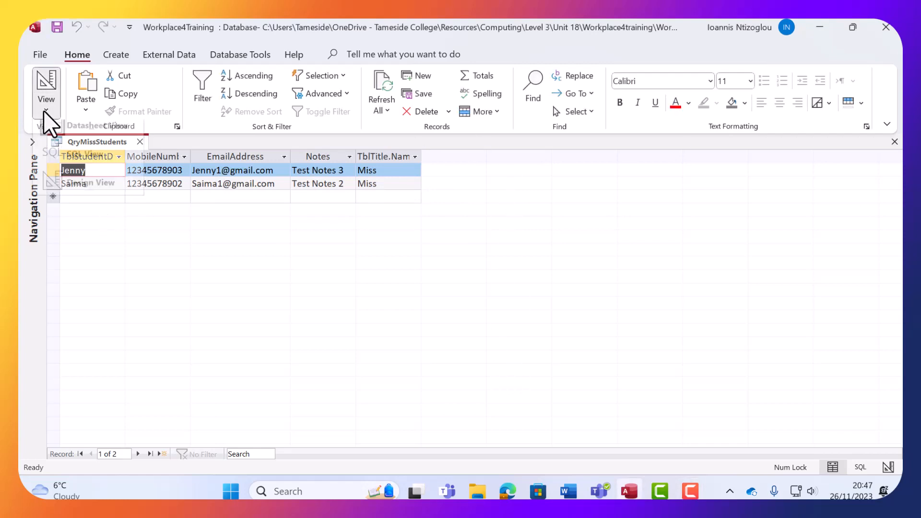
click(76, 194)
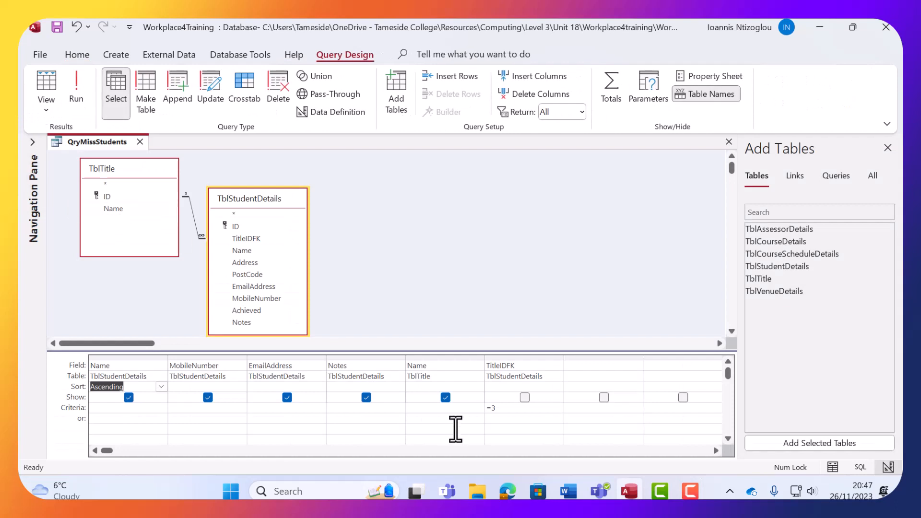
click(525, 398)
click(76, 91)
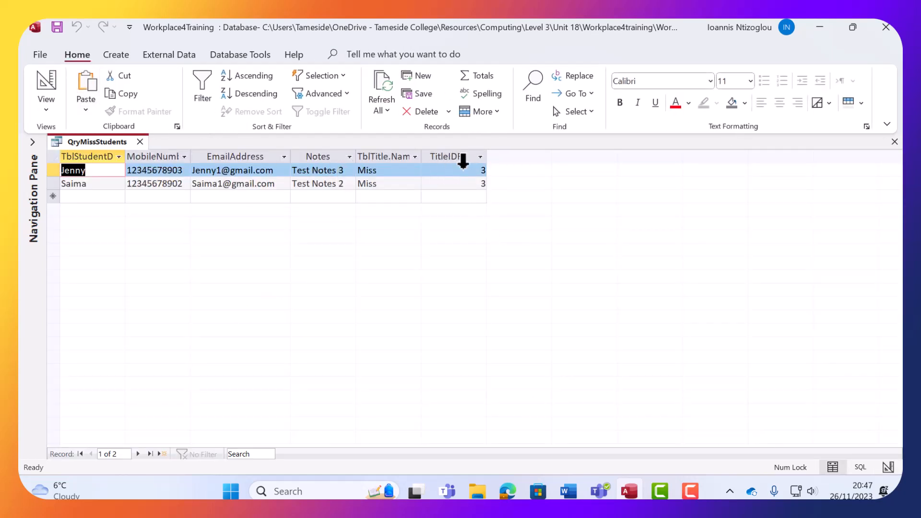
click(485, 170)
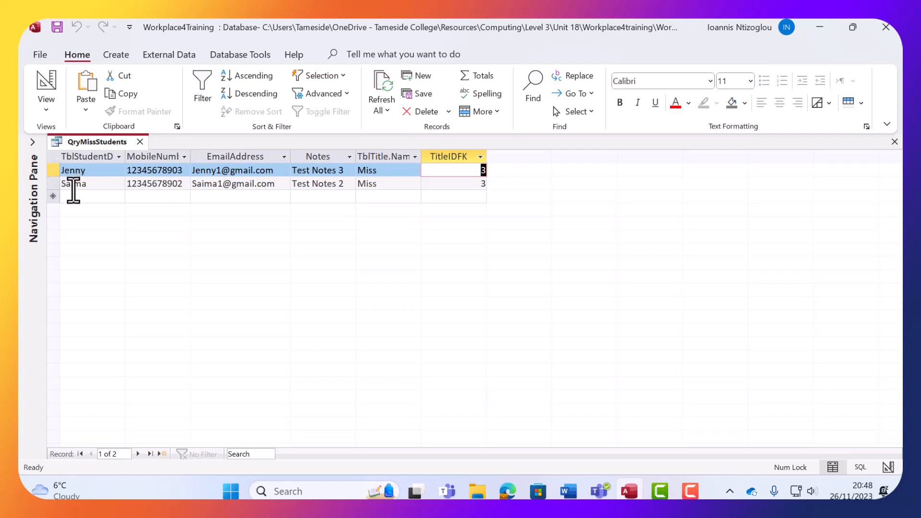
- Return the query to Design View and exclude TitleIDFK from the displayed results
click(46, 107)
click(76, 194)
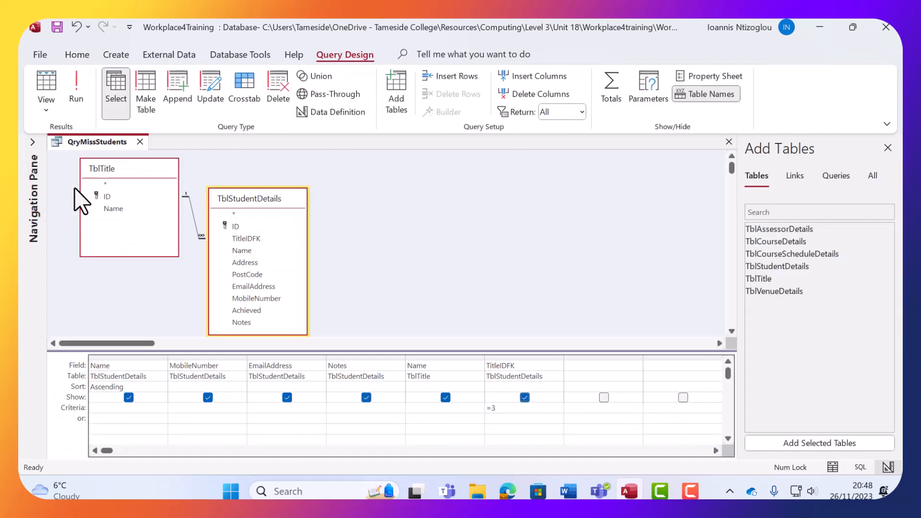
click(525, 398)
click(504, 412)
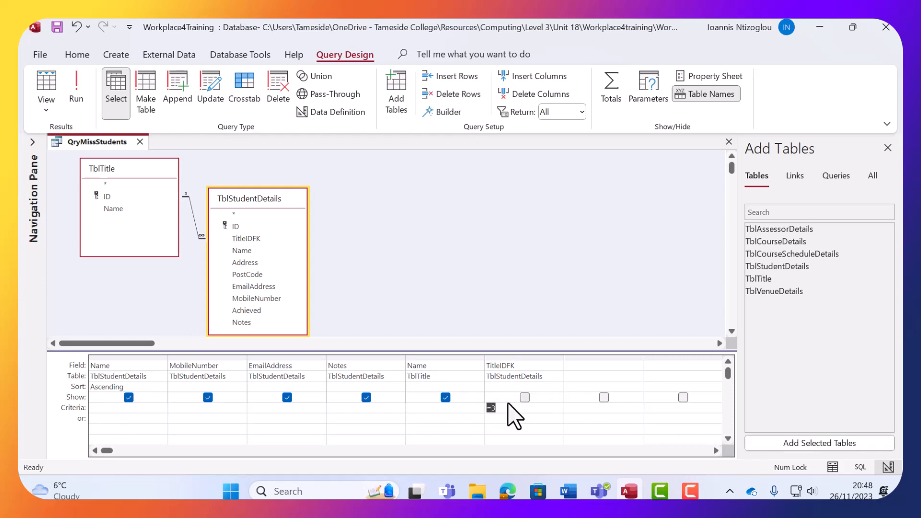
- Move the Name field of TblTitle to the first column of the query grid and run the query
click(433, 355)
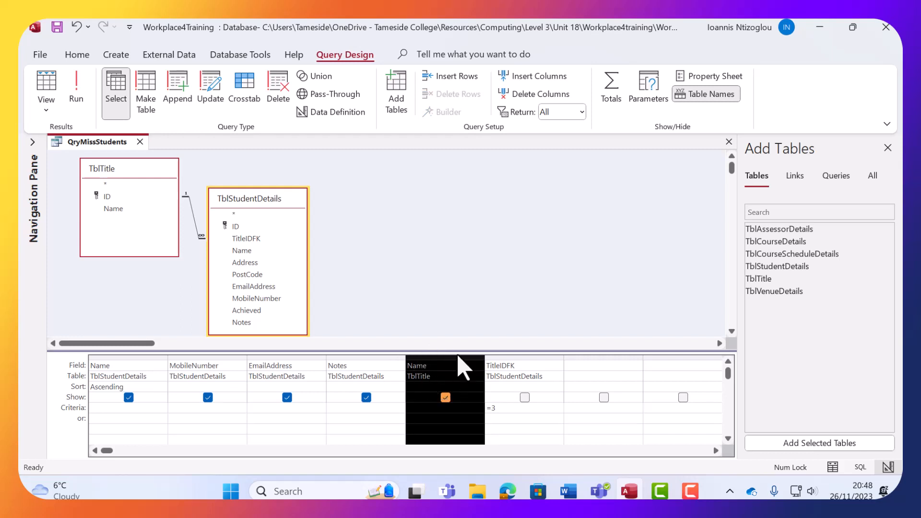
drag(458, 361, 93, 372)
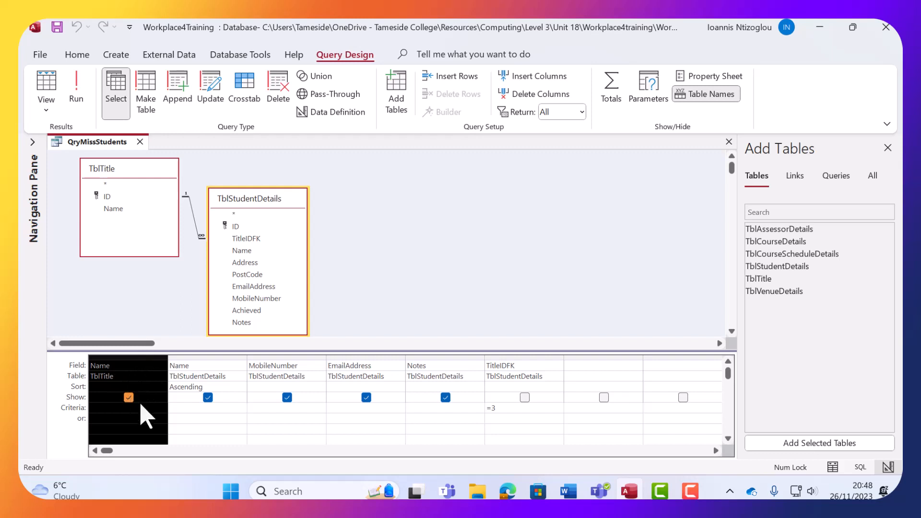
click(82, 89)
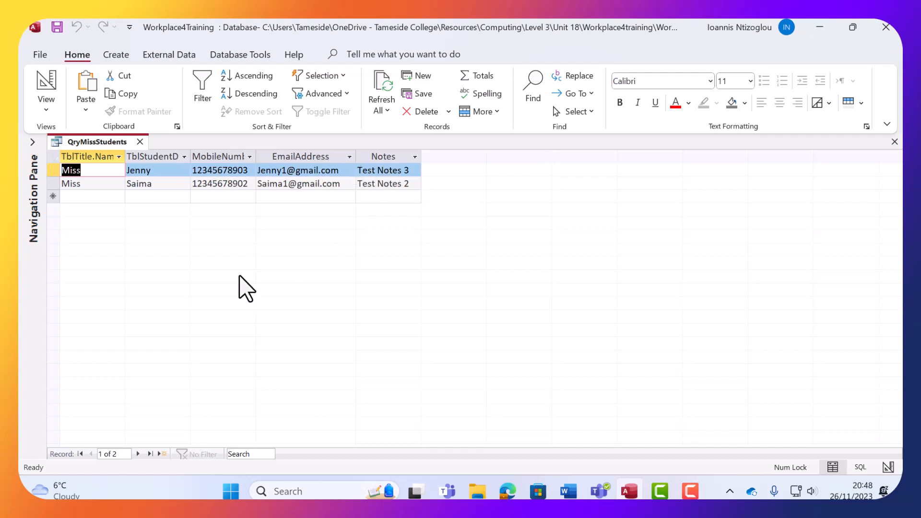
- Expand the Navigation Pane, save and close QryMissStudents, and reopen the query to view its results
click(32, 143)
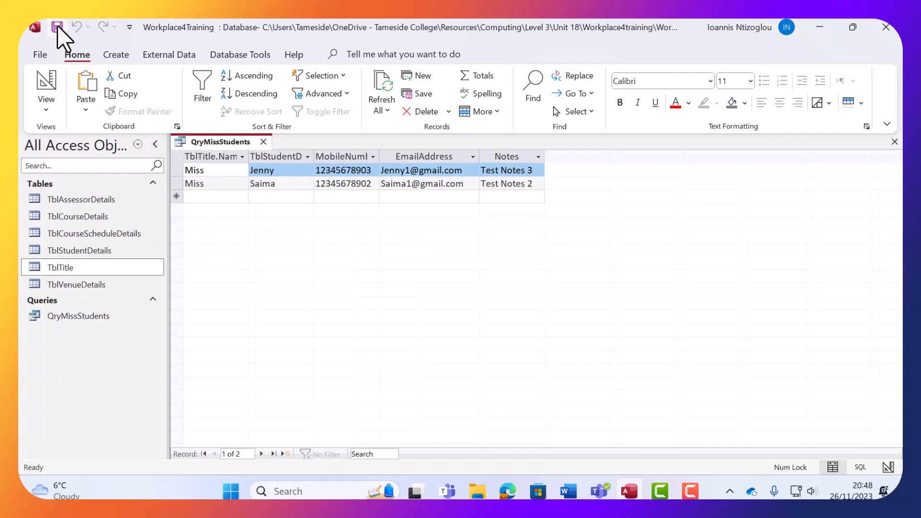
click(263, 142)
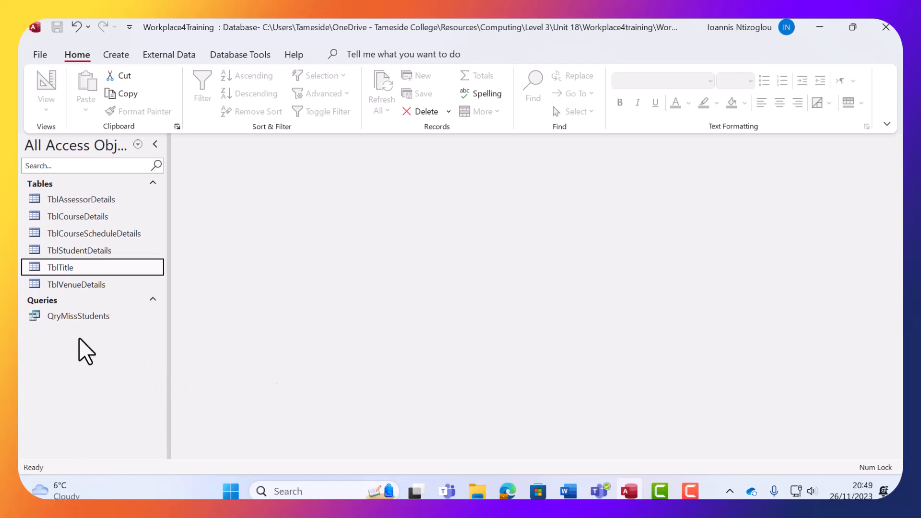
double_click(88, 317)
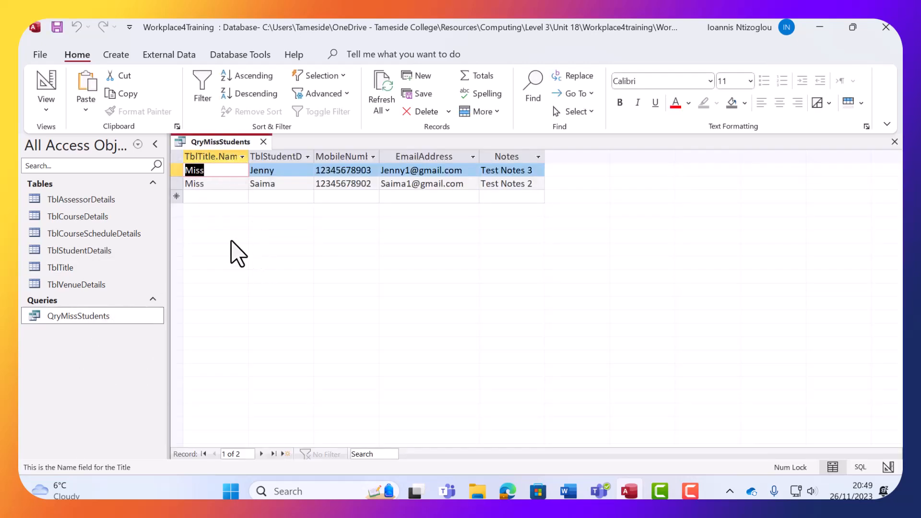
- Close QryMissStudents, then restore and resize the Access window so it sits beside the Word query design document
click(264, 142)
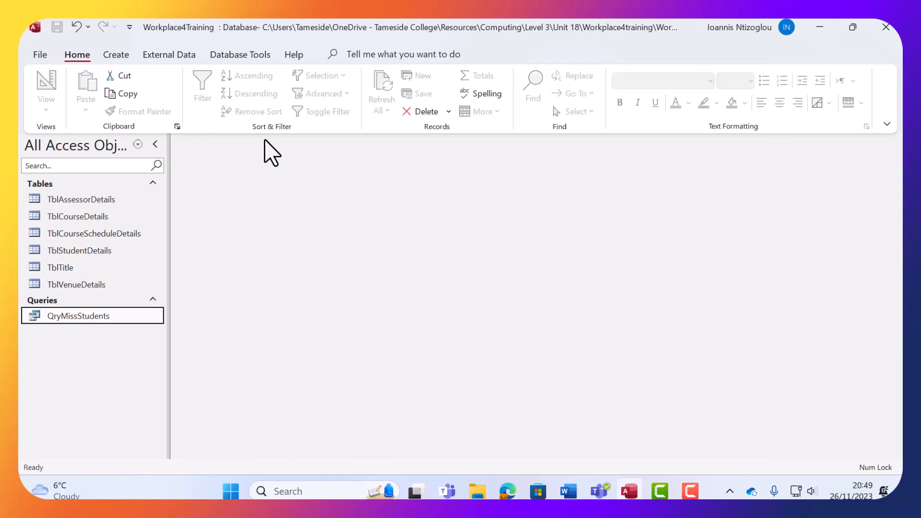
double_click(685, 35)
drag(453, 108, 472, 82)
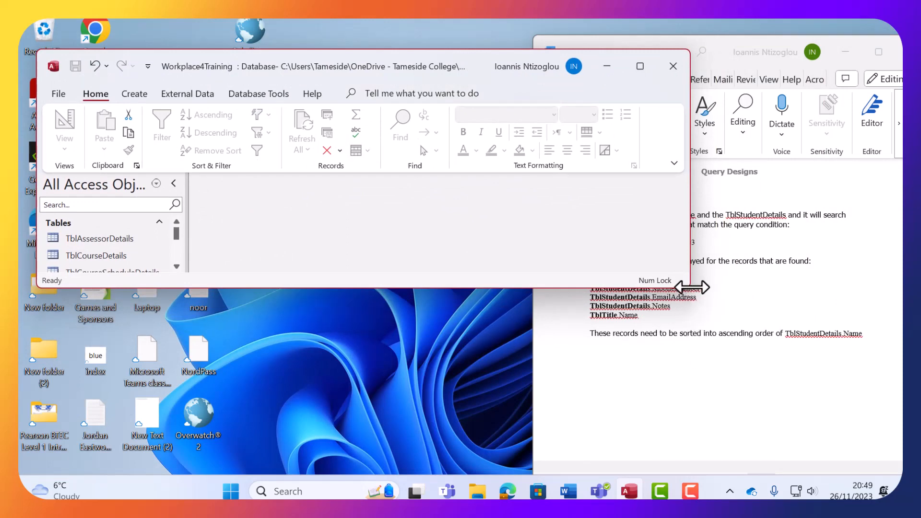
drag(684, 286, 545, 468)
- Switch to the Word document and copy the whole QryMissStudents design, from its Query heading to the sort order sentence
click(769, 345)
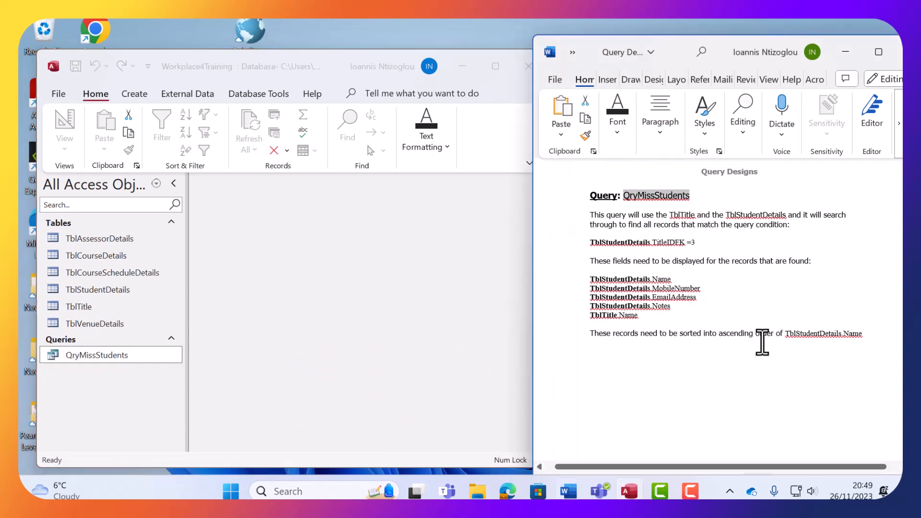
scroll(767, 355, down, 12)
scroll(768, 364, down, 3)
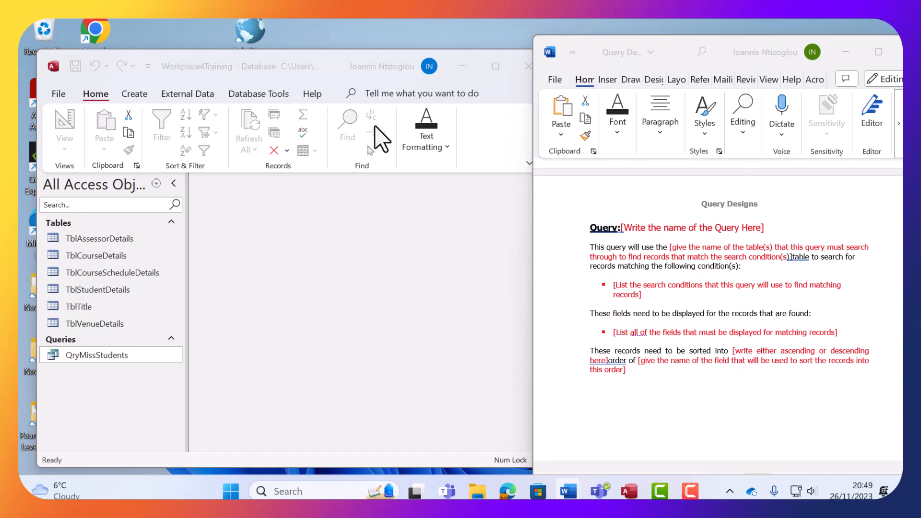
scroll(705, 323, up, 5)
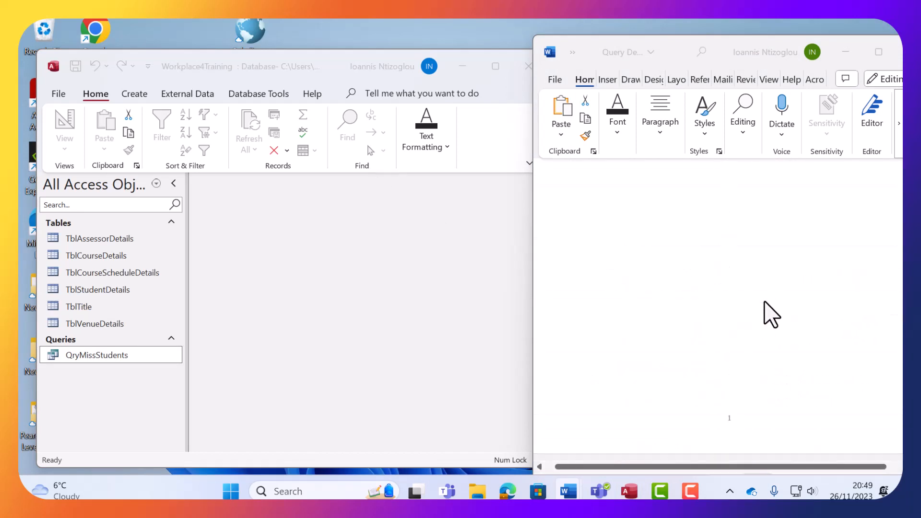
scroll(771, 313, down, 6)
scroll(769, 323, up, 2)
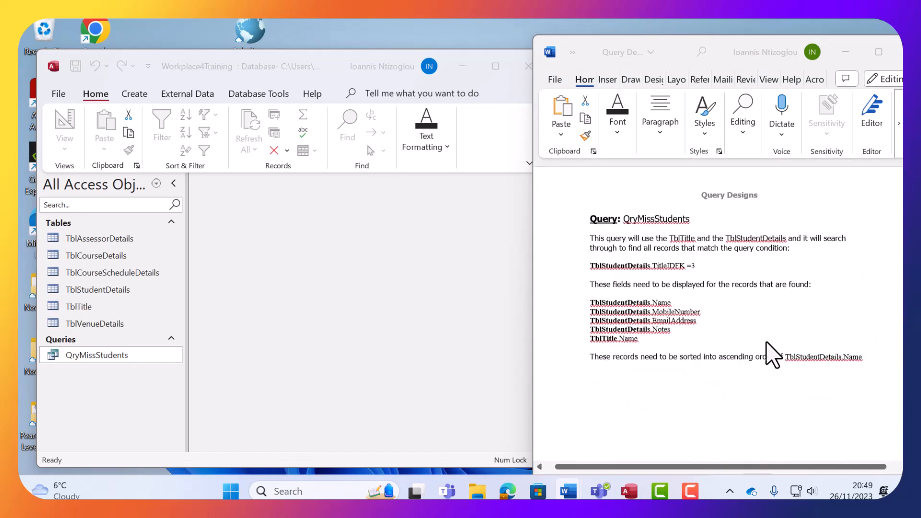
click(884, 372)
drag(873, 364, 551, 216)
key(ctrl+c)
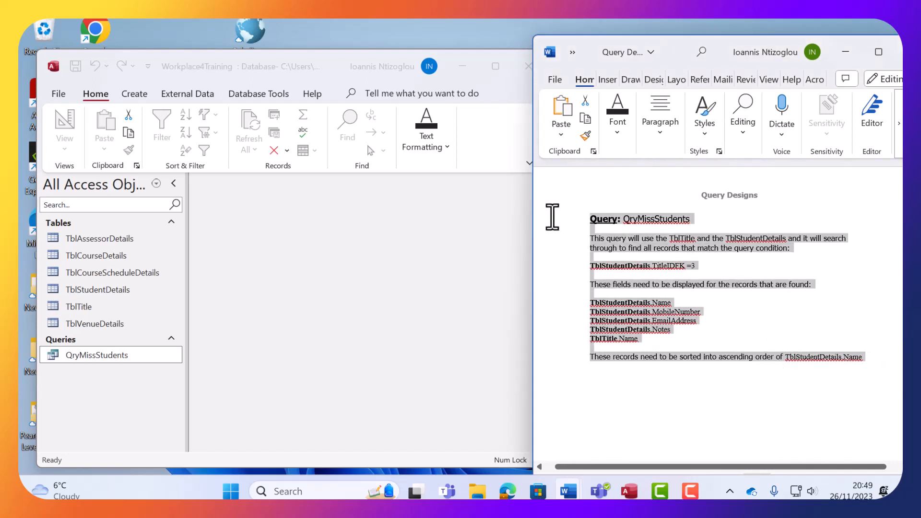
right_click(649, 248)
- Paste the copied design before the blank query template and insert a page break between them
scroll(681, 292, down, 10)
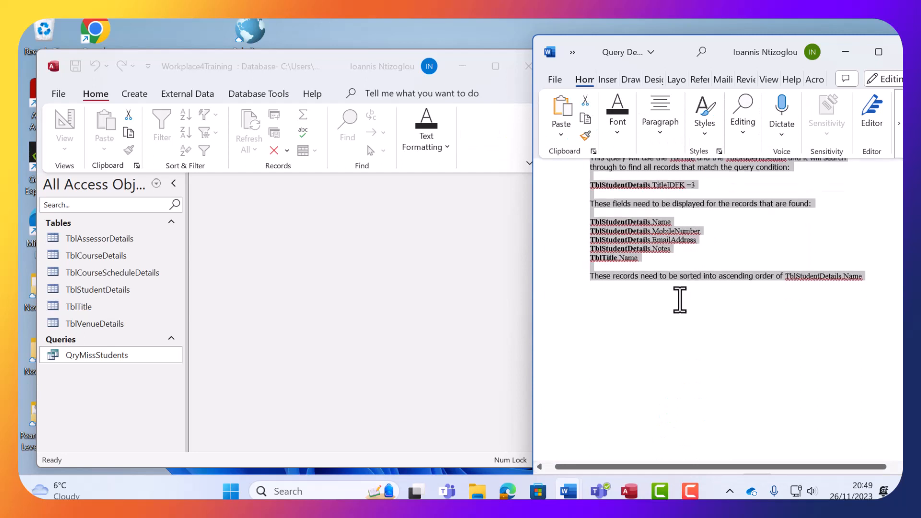
scroll(705, 302, down, 3)
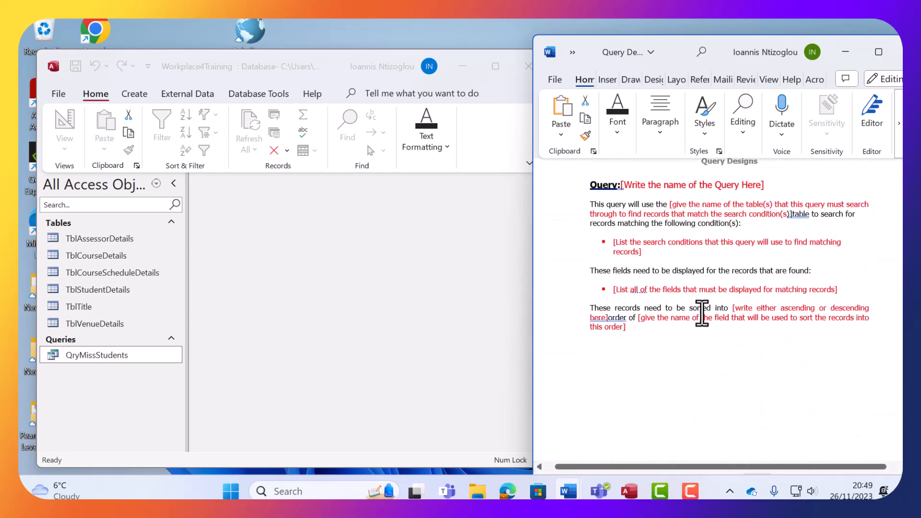
drag(685, 344, 551, 173)
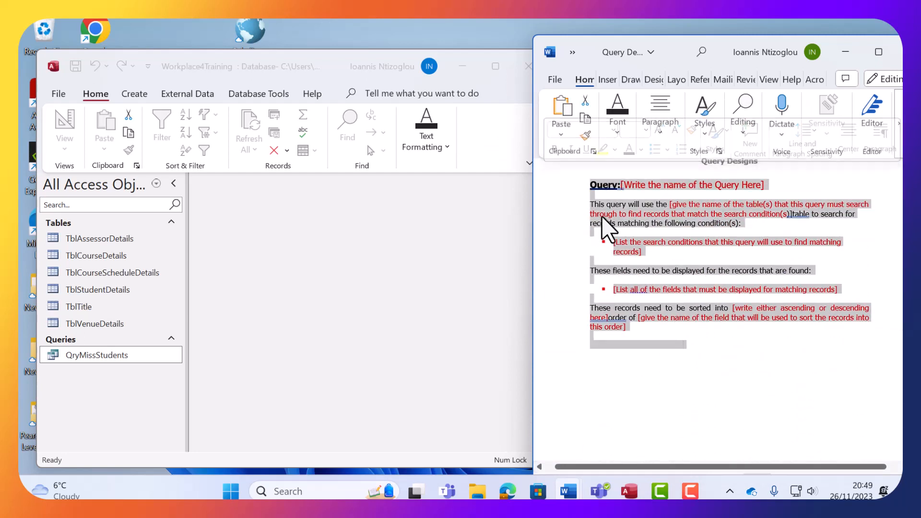
key(Left)
key(ctrl+v)
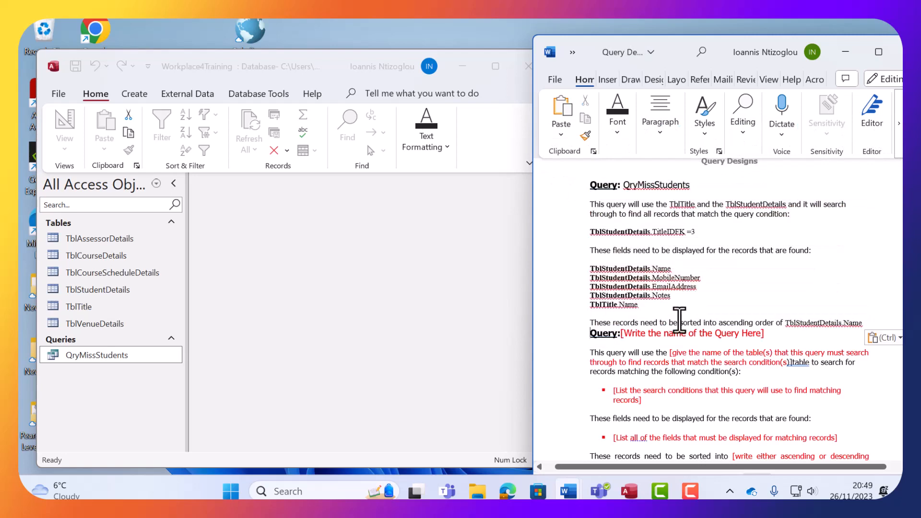
key(ctrl+Return)
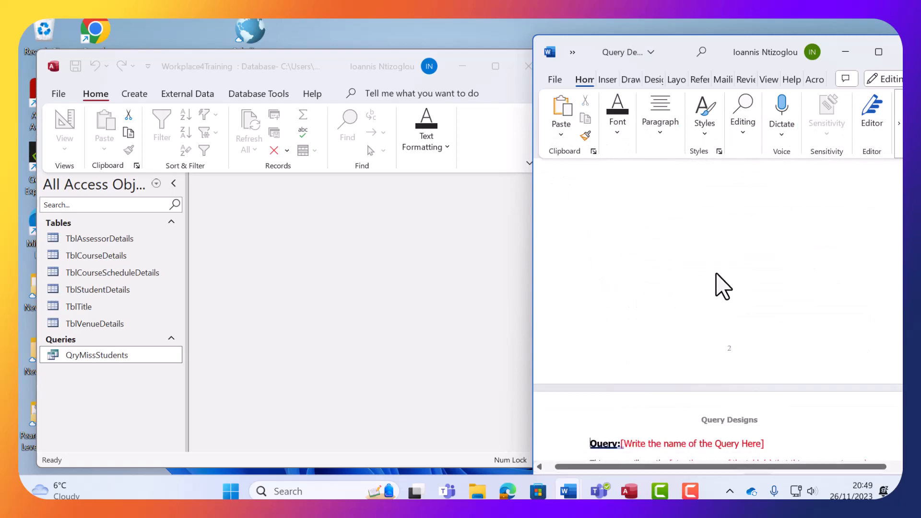
- Rename the query in the pasted design on page 2 as QryMrStudents
scroll(734, 302, up, 10)
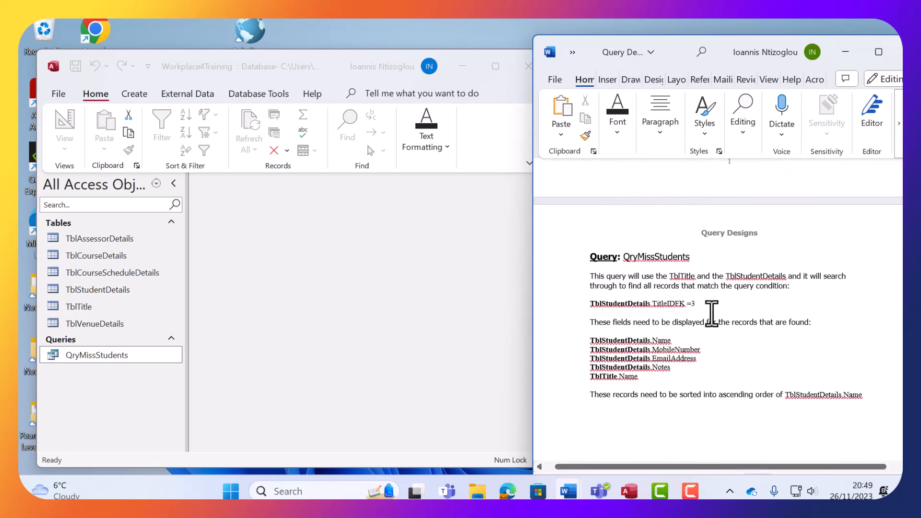
scroll(707, 309, up, 3)
scroll(695, 283, down, 6)
scroll(681, 240, up, 3)
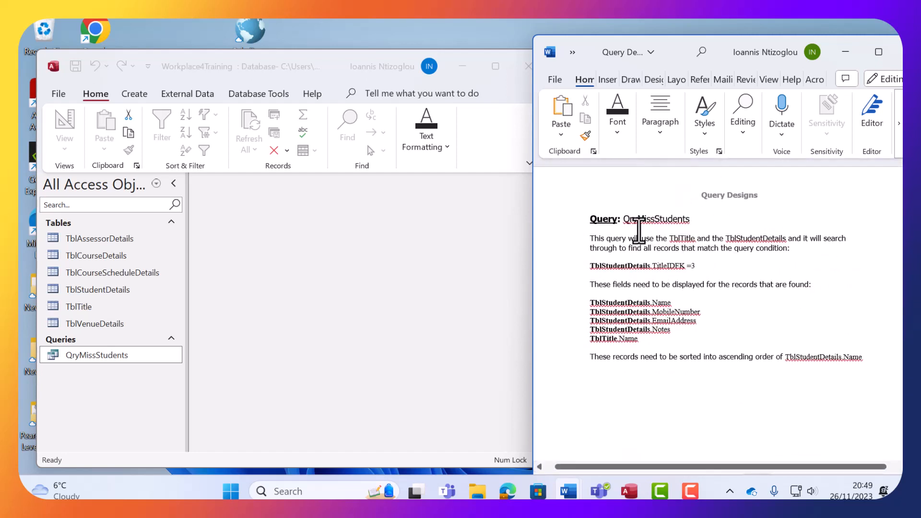
scroll(681, 324, down, 6)
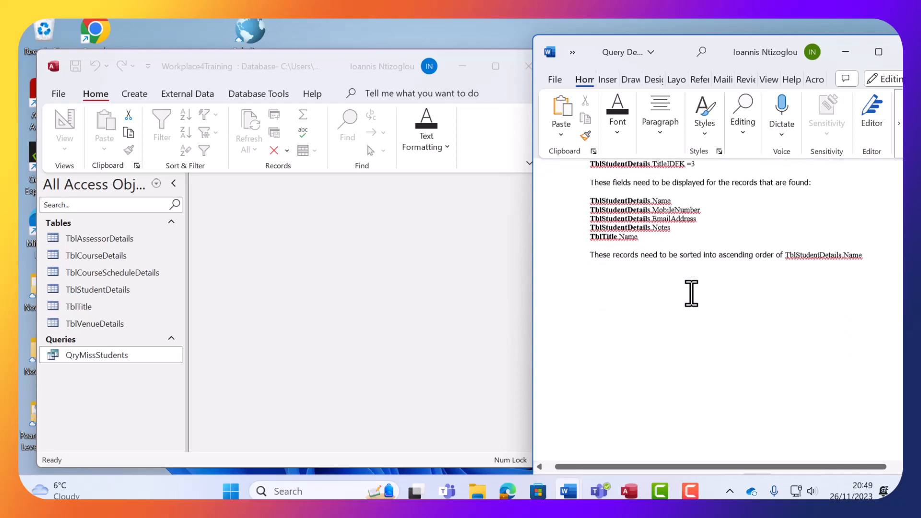
scroll(675, 312, up, 4)
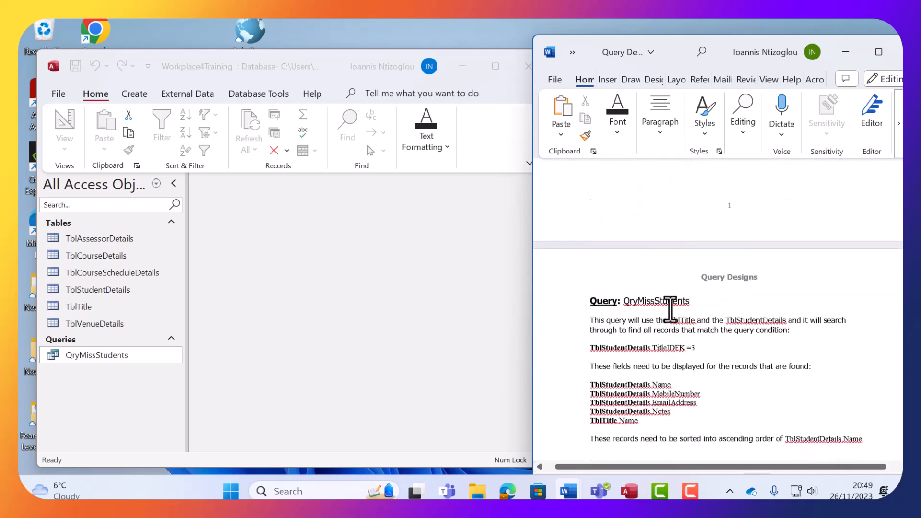
click(649, 296)
key(Delete)
key(Delete)
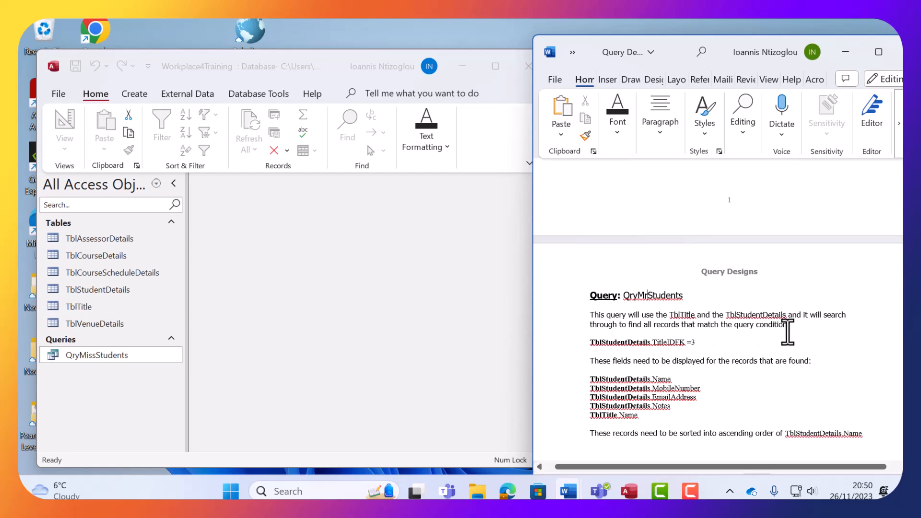
- Look up the ID for Mr in TblTitle, set the QryMrStudents condition to TblStudentDetails.TitleIDFK =1, and close the table
drag(568, 352, 620, 350)
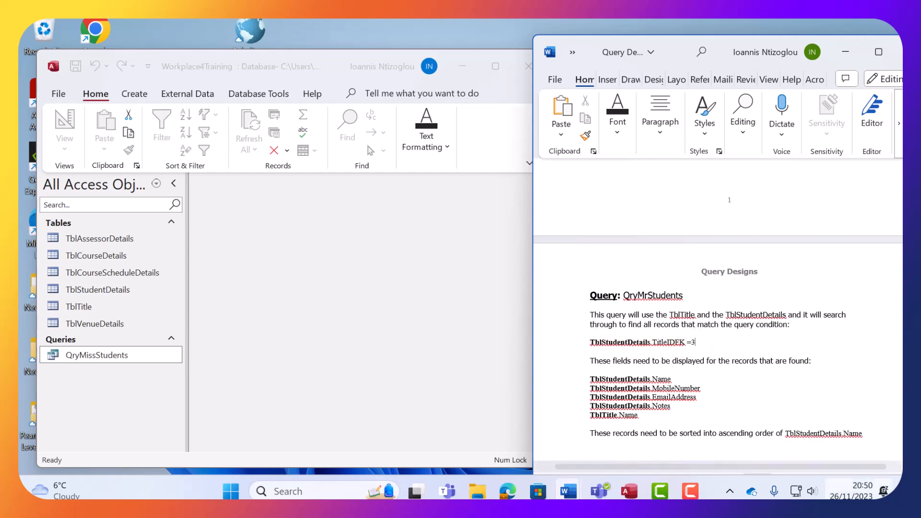
key(BackSpace)
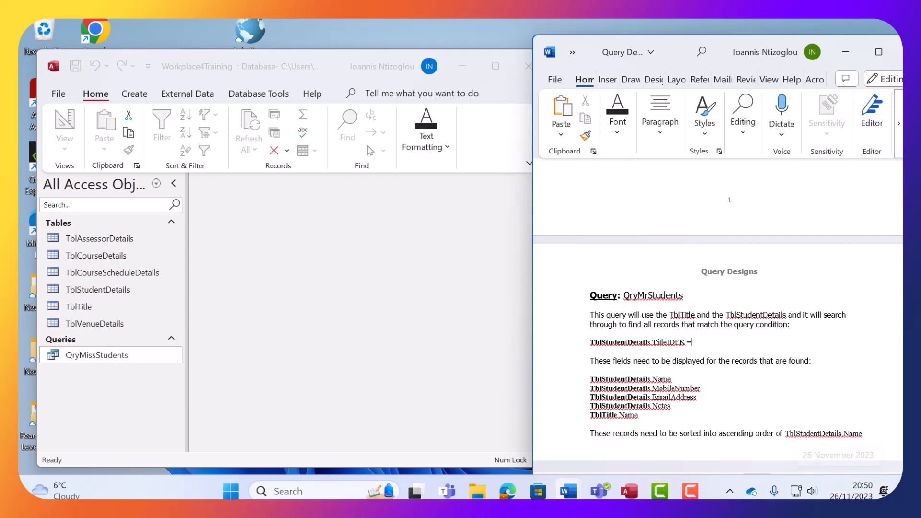
double_click(80, 309)
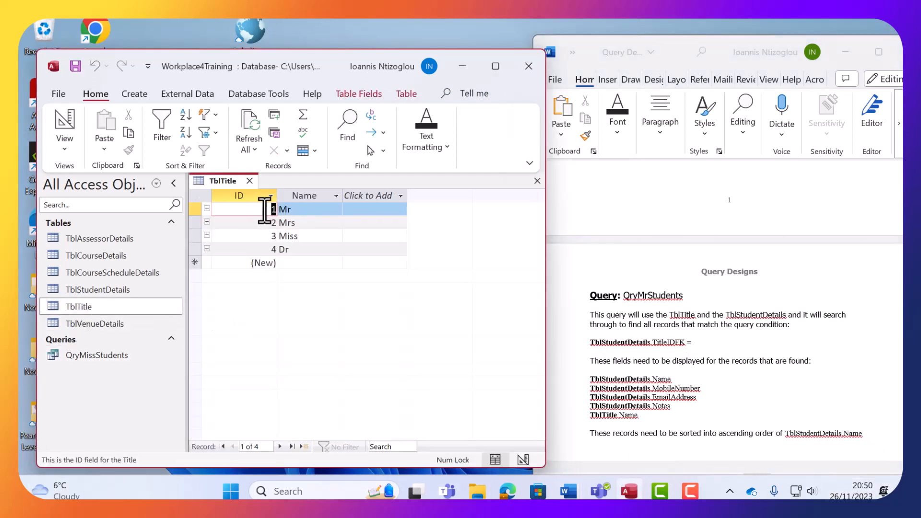
click(705, 342)
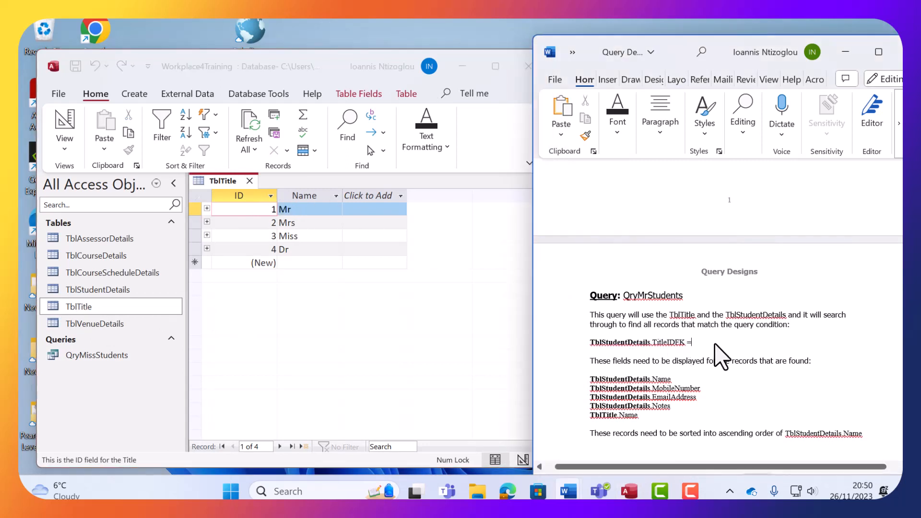
text(1)
scroll(725, 403, down, 1)
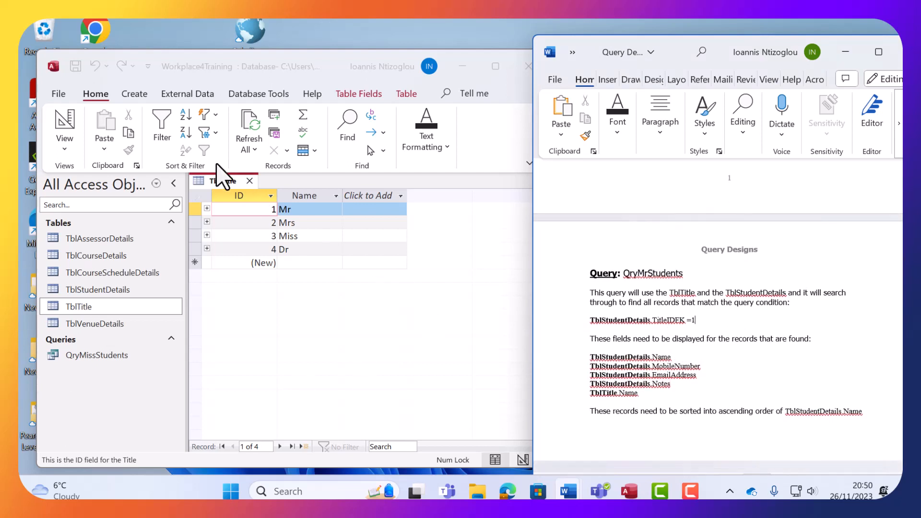
click(250, 181)
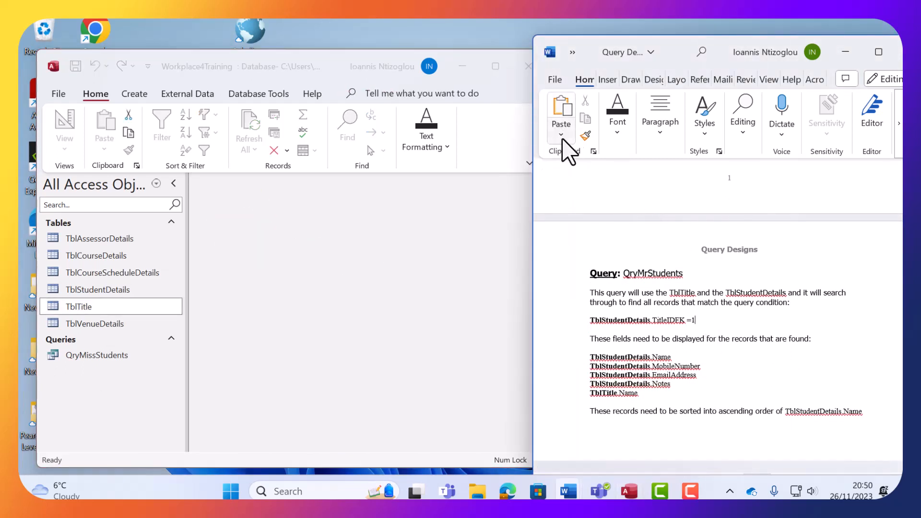
click(546, 85)
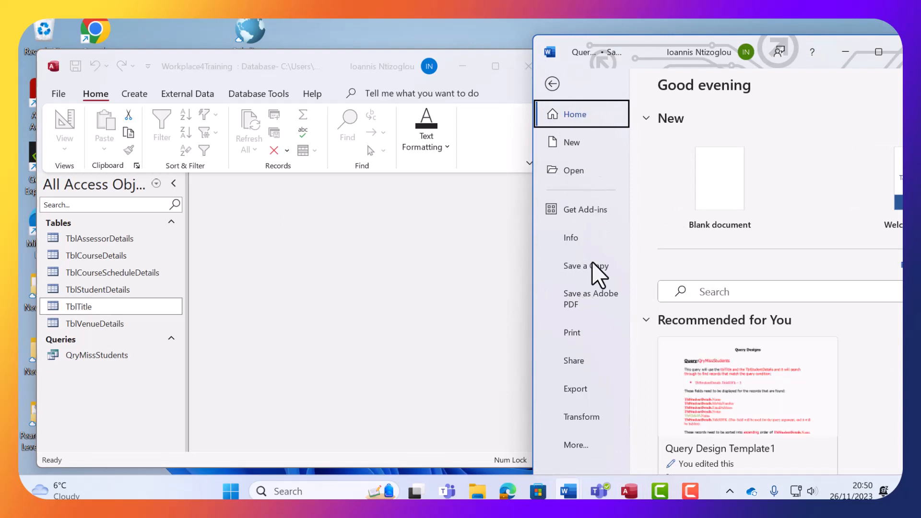
click(551, 84)
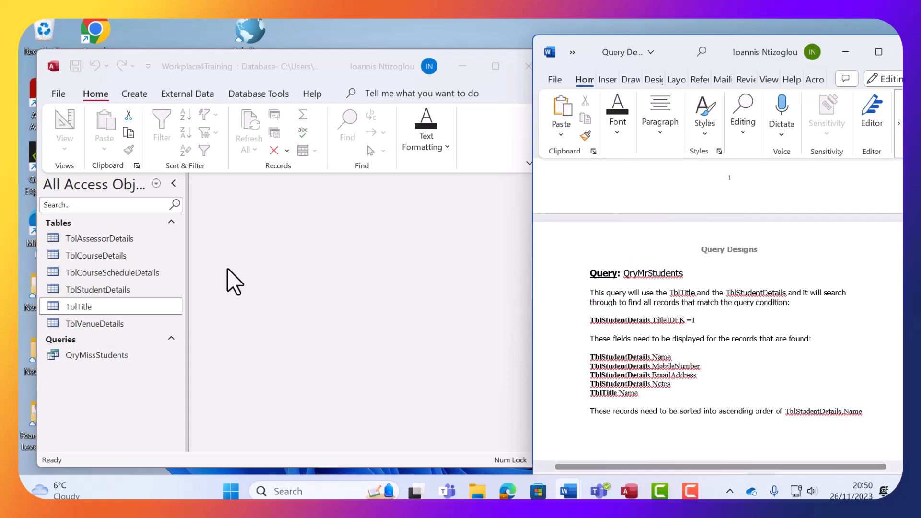
- Create a new query in Access in Design View, add TblTitle, and shrink its field list into the upper-left corner of the table area
click(310, 193)
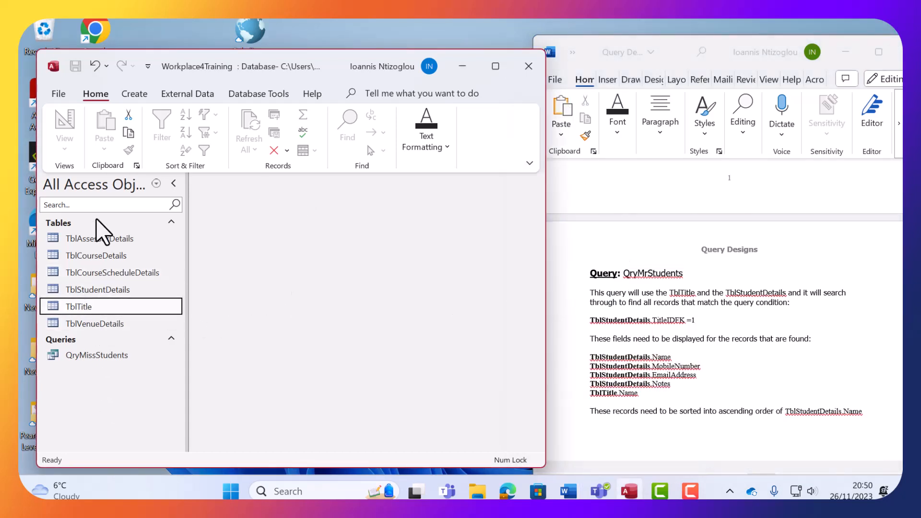
click(135, 96)
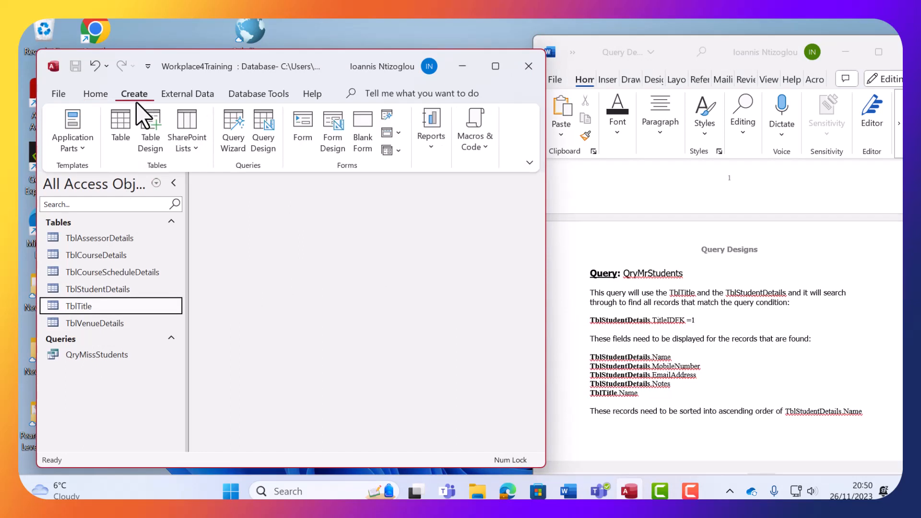
click(263, 144)
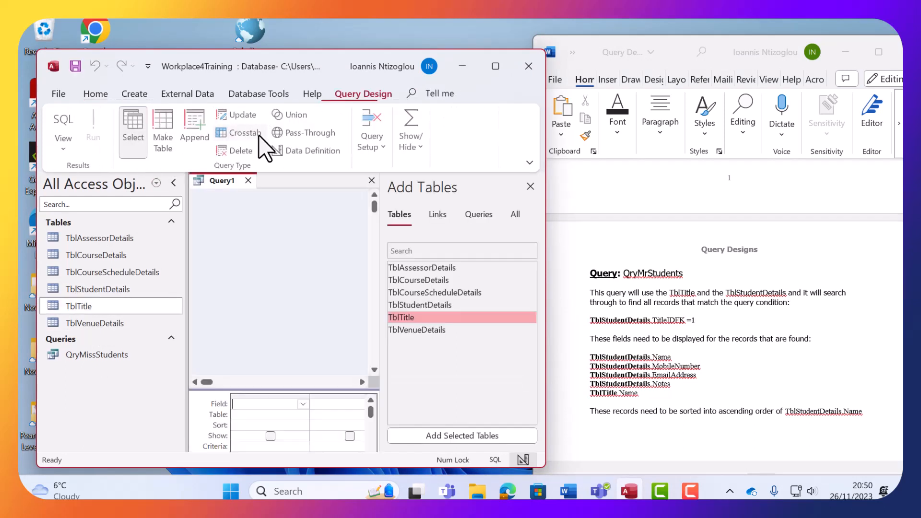
drag(398, 319, 245, 277)
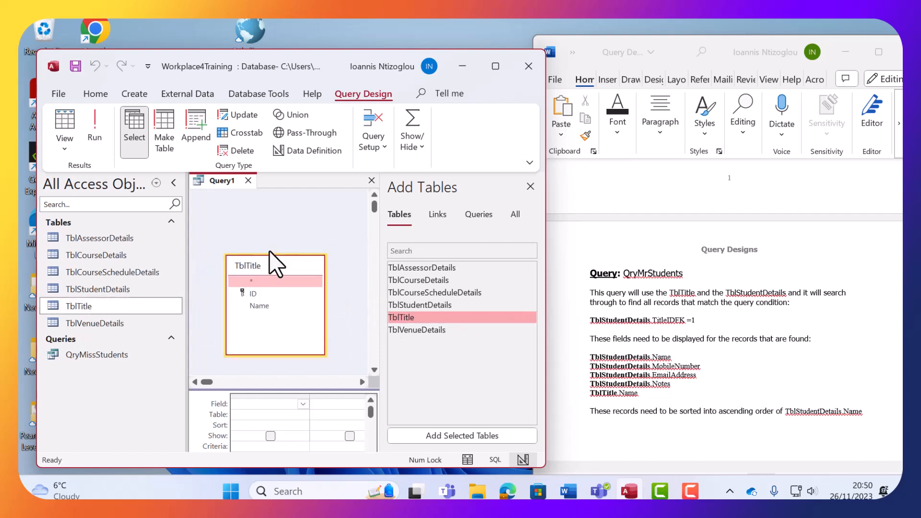
drag(269, 254, 268, 288)
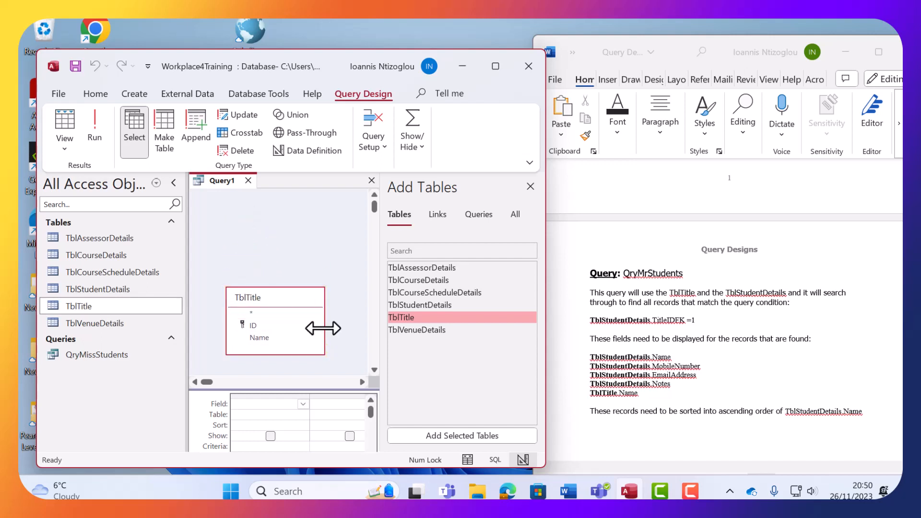
drag(321, 329, 226, 203)
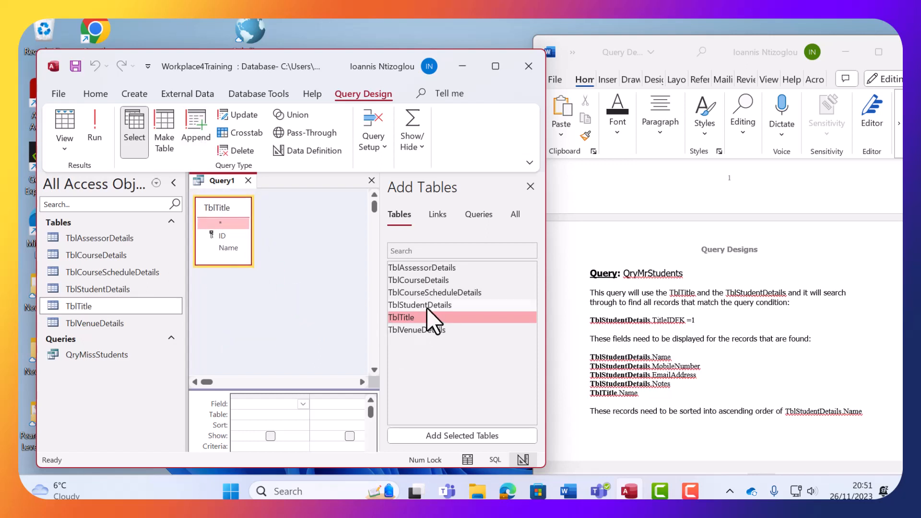
- Add TblStudentDetails beside TblTitle, resize its field list to show every field, and collapse the Navigation Pane
drag(427, 306, 292, 204)
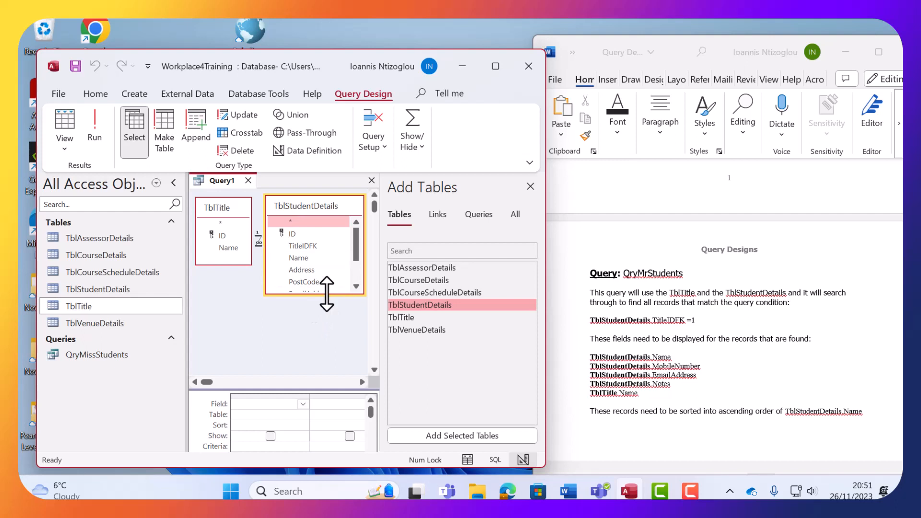
drag(326, 294, 331, 349)
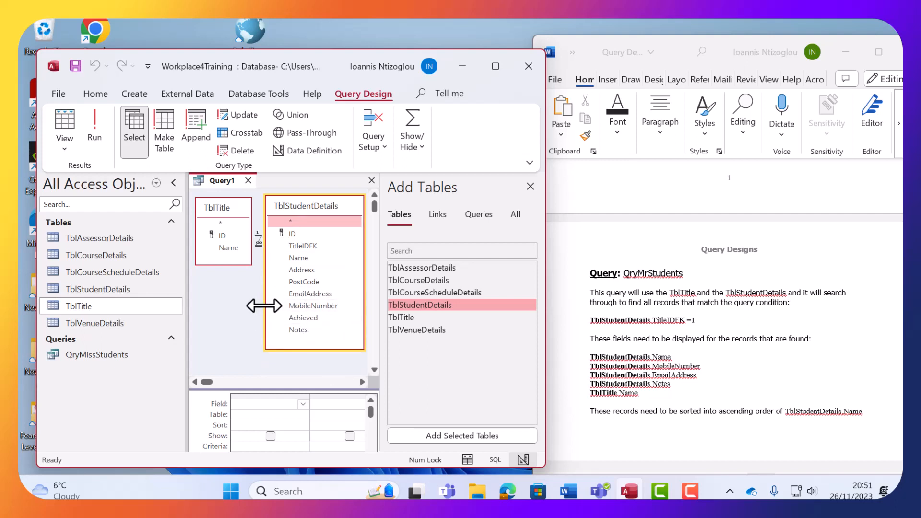
drag(265, 306, 285, 303)
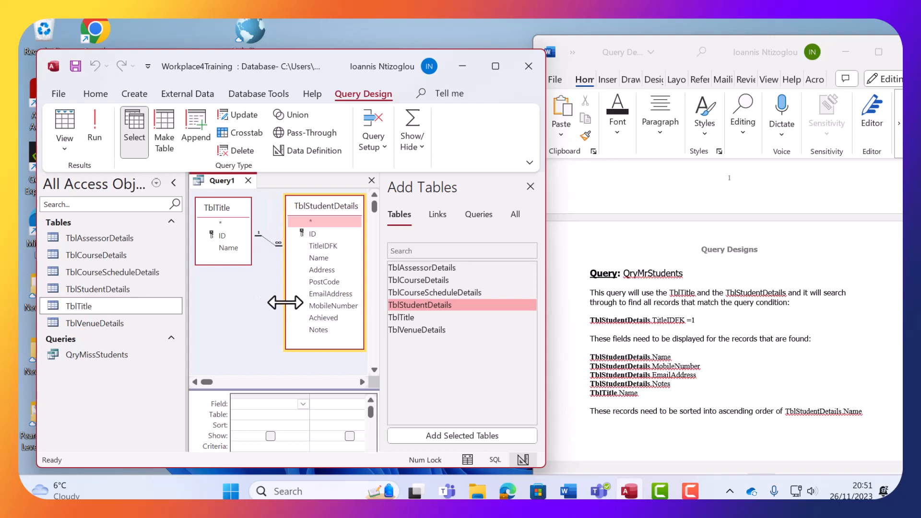
click(174, 182)
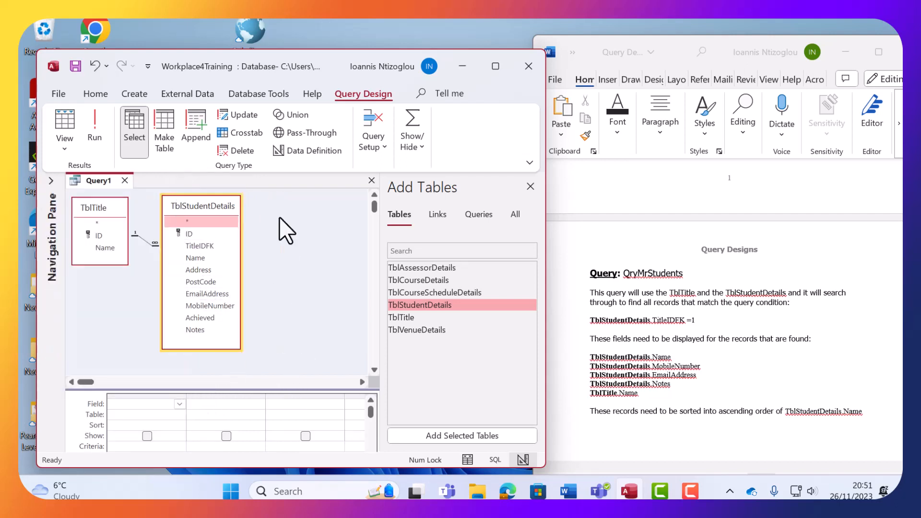
- Add Name, MobileNumber, EmailAddress and Notes from TblStudentDetails, Name from TblTitle, and TitleIDFK from TblStudentDetails to the query grid
scroll(300, 293, down, 2)
scroll(306, 330, up, 2)
double_click(195, 259)
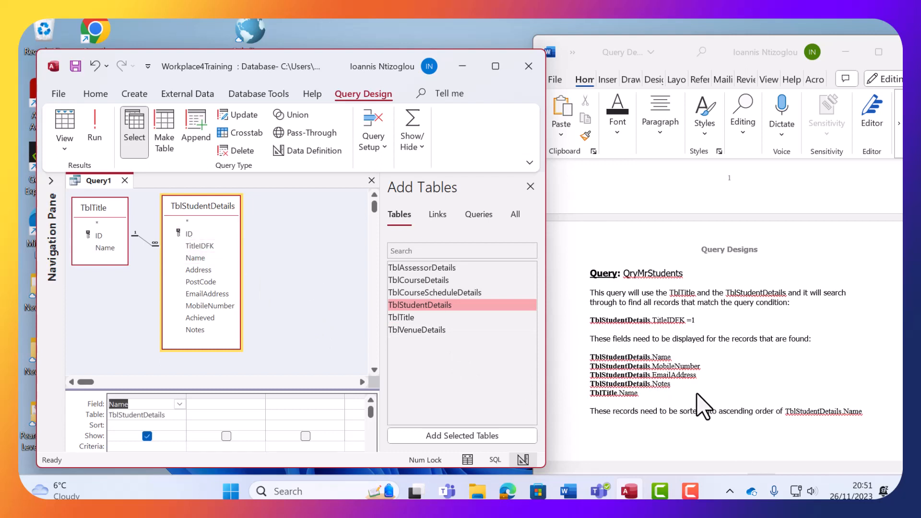
double_click(207, 308)
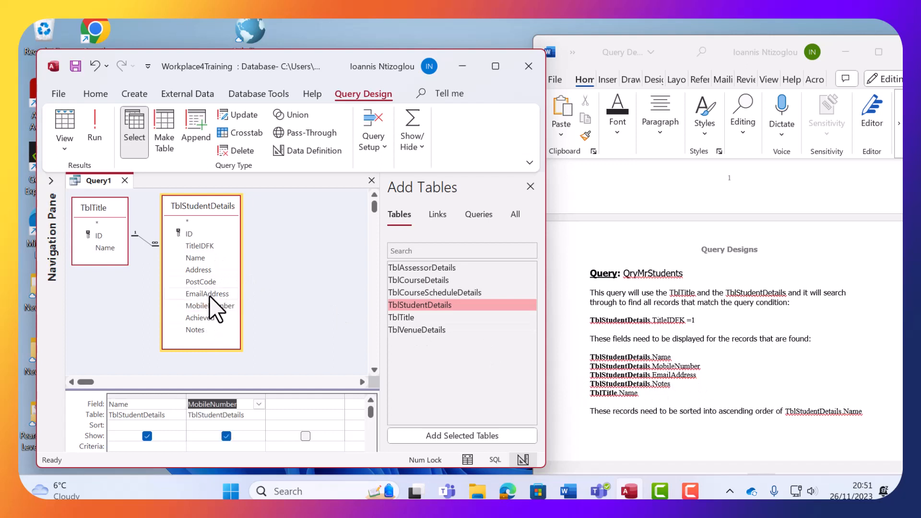
double_click(209, 294)
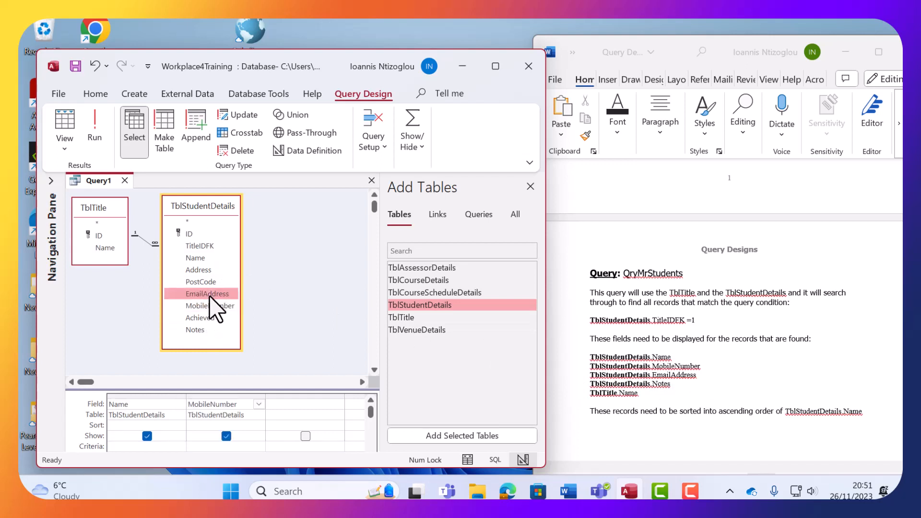
double_click(208, 330)
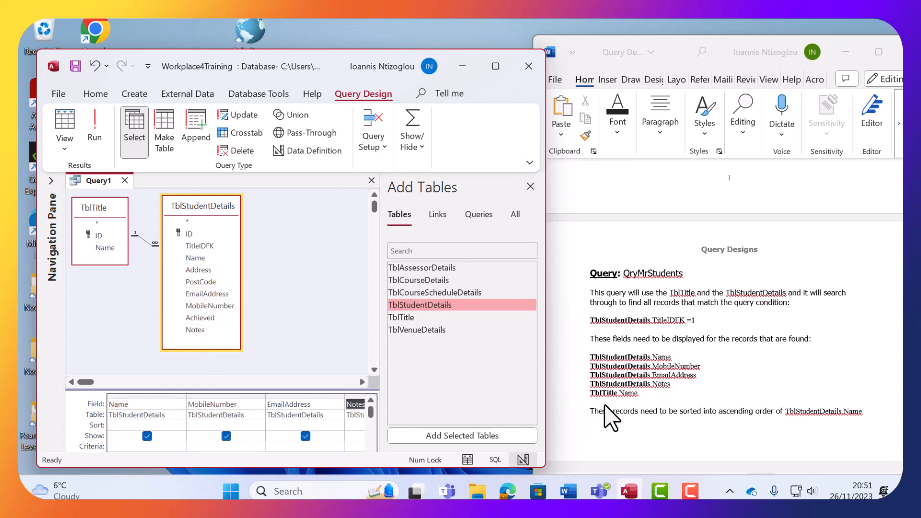
click(112, 248)
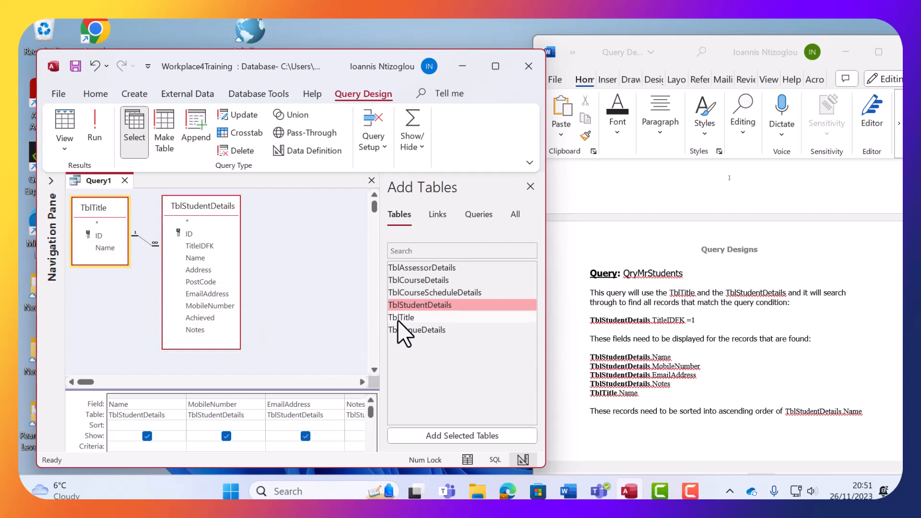
click(200, 250)
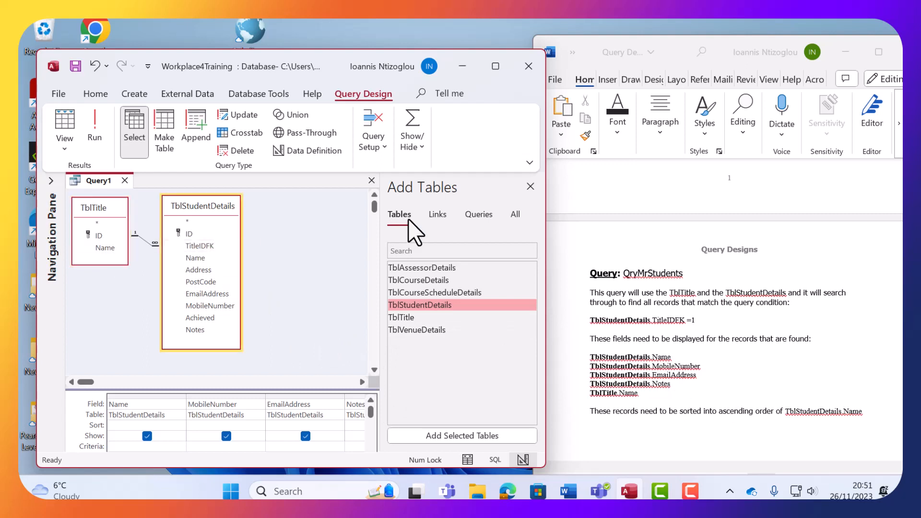
- With the table list closed and Access maximized, hide TitleIDFK from the results, set its criterion to =1, and run the query
click(530, 188)
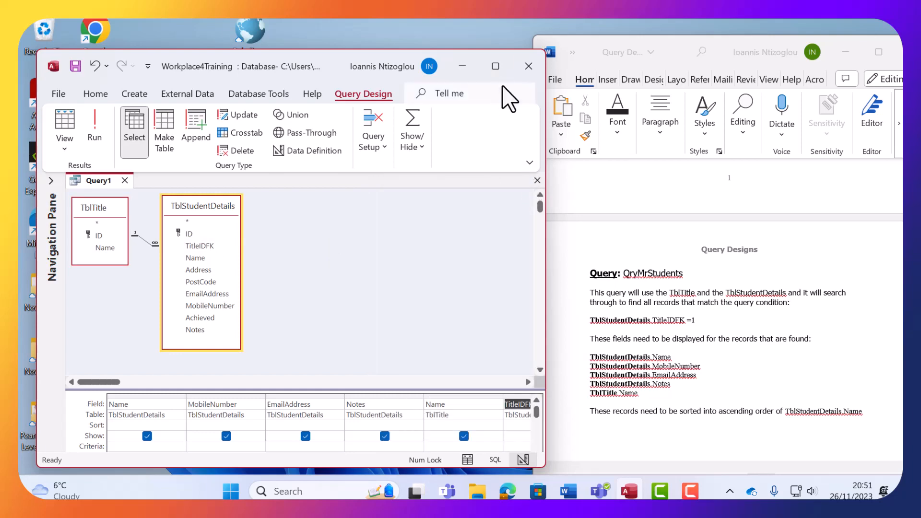
click(496, 66)
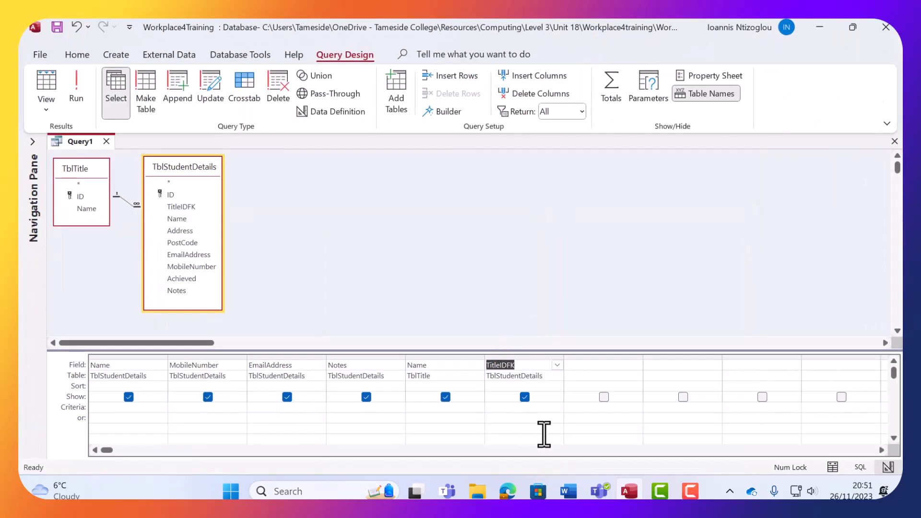
click(525, 397)
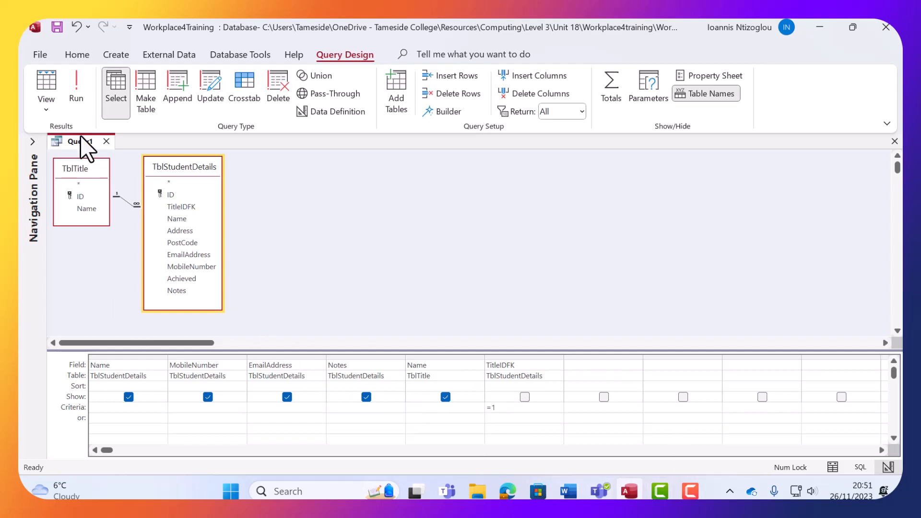
click(87, 101)
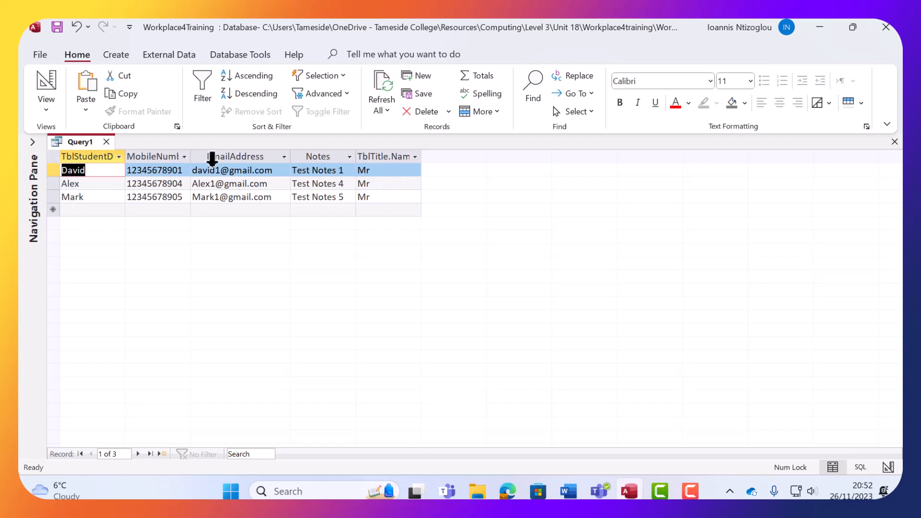
- Return the query to Design View and move the TblTitle Name column in front of all other columns
click(45, 110)
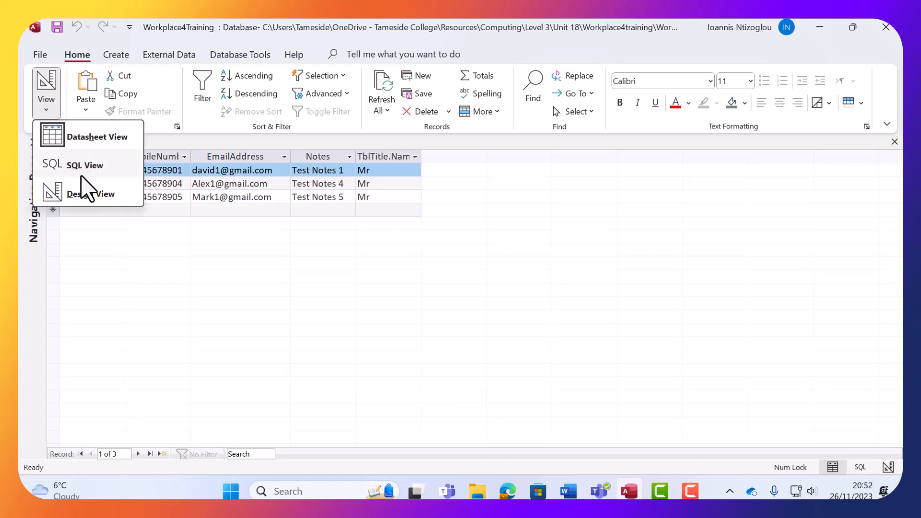
click(82, 194)
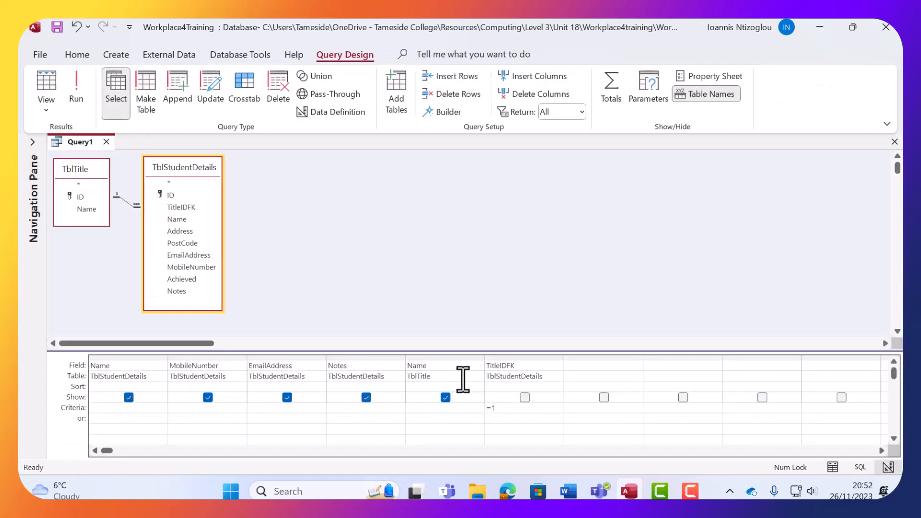
click(443, 356)
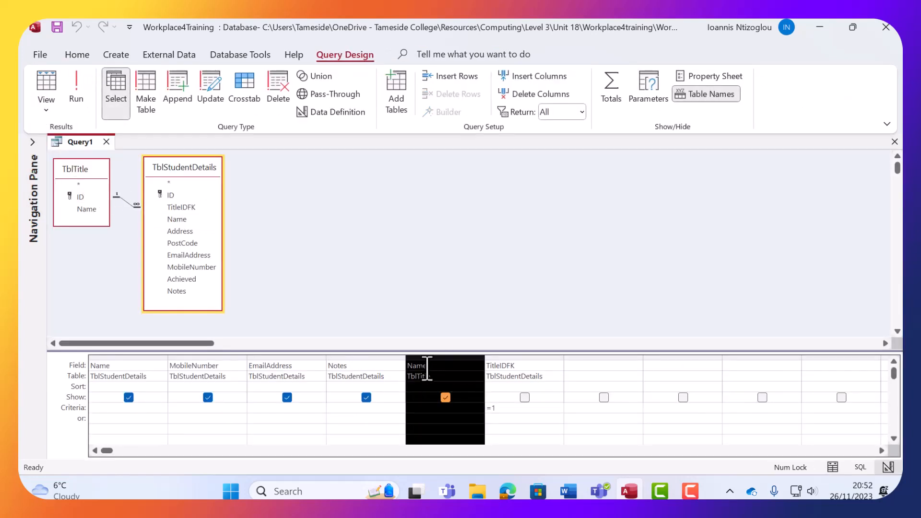
drag(435, 362, 94, 360)
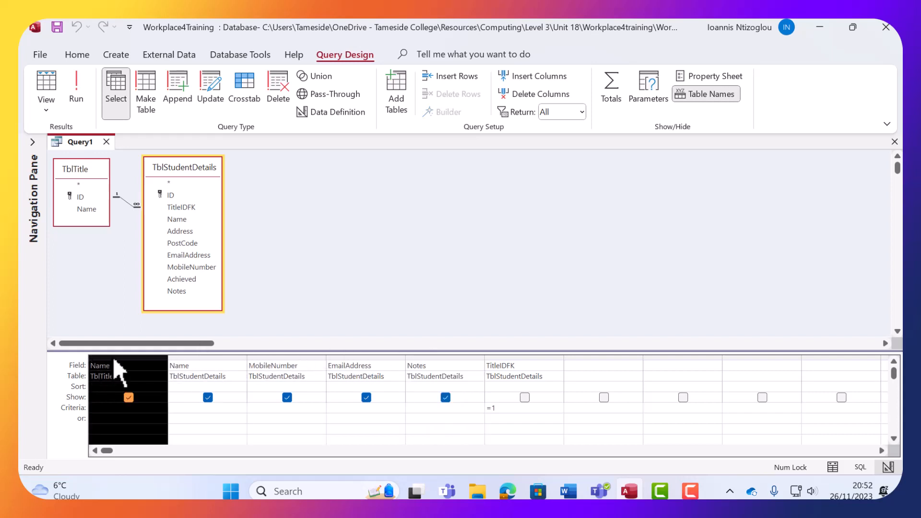
- Save the query under the name QryMrStudents, copied from the Word design, and close it
click(55, 28)
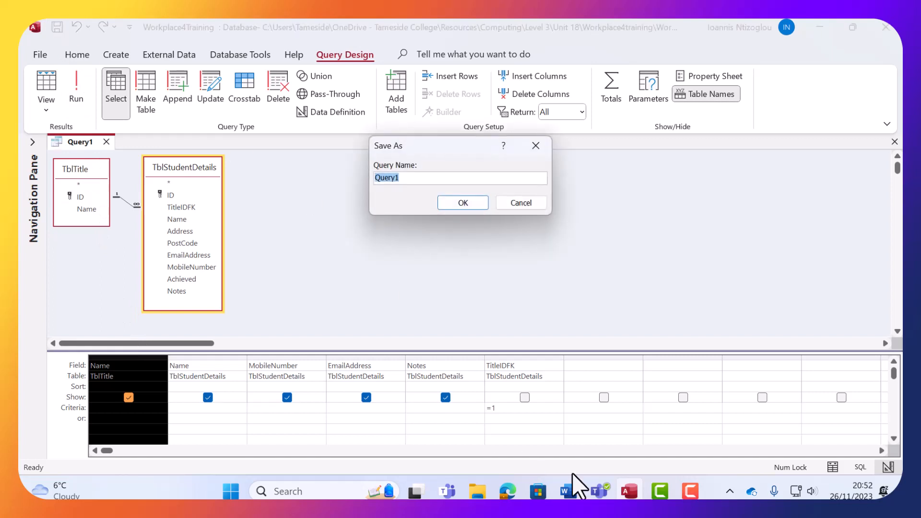
click(568, 490)
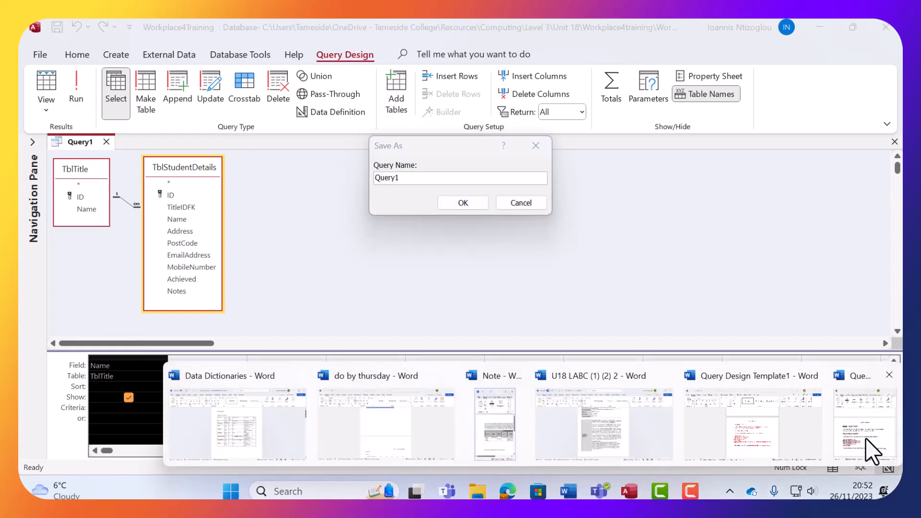
click(821, 439)
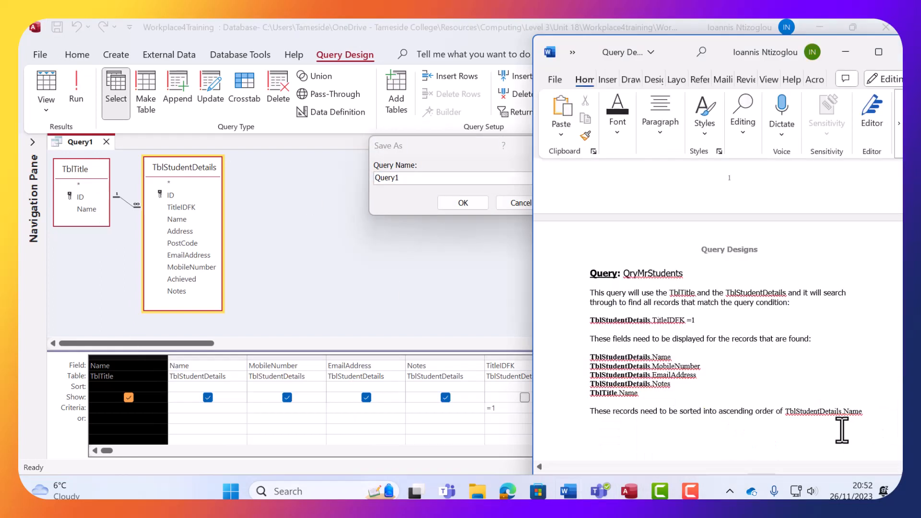
double_click(656, 276)
right_click(655, 279)
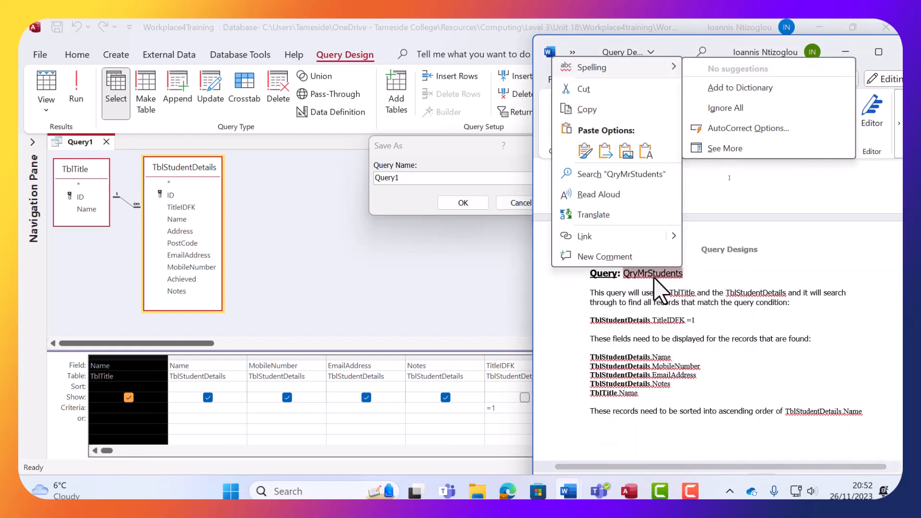
click(585, 112)
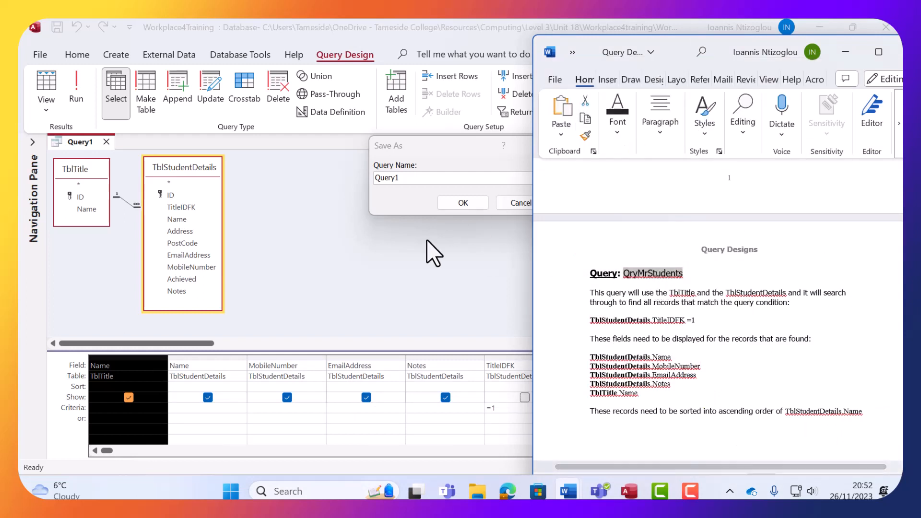
click(442, 178)
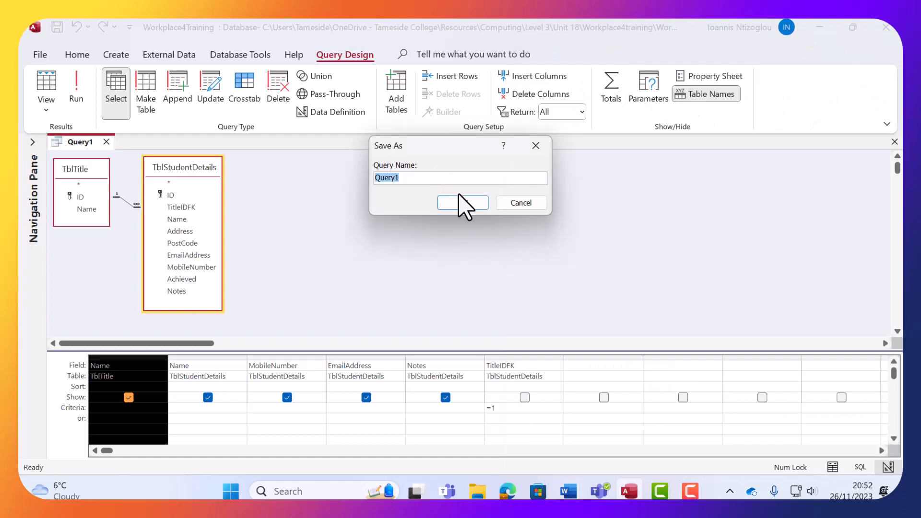
drag(452, 178, 298, 174)
click(450, 204)
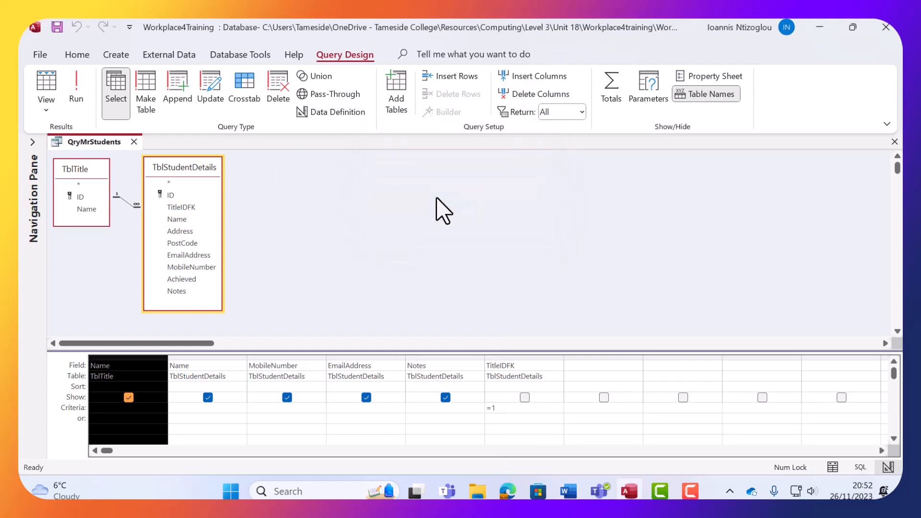
click(134, 142)
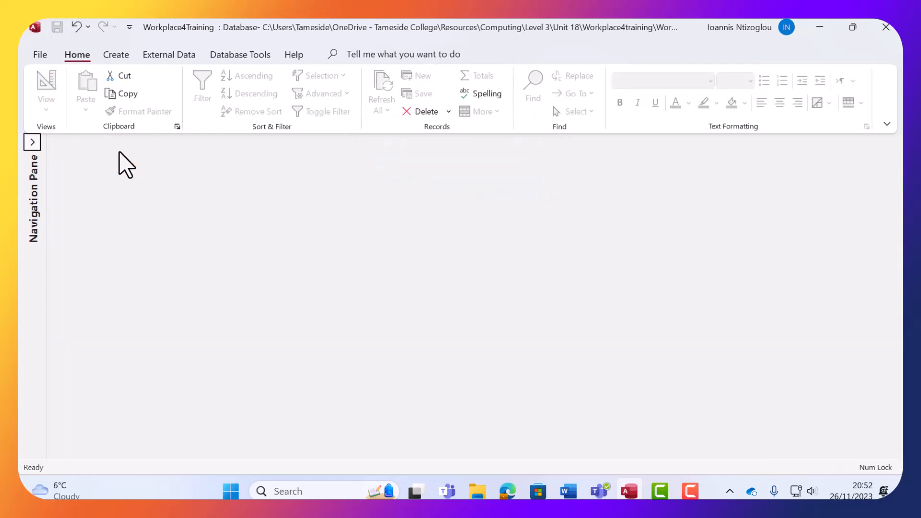
- Expand the Navigation Pane, open QryMrStudents and QryMissStudents to check the records they return, and close both queries
click(28, 144)
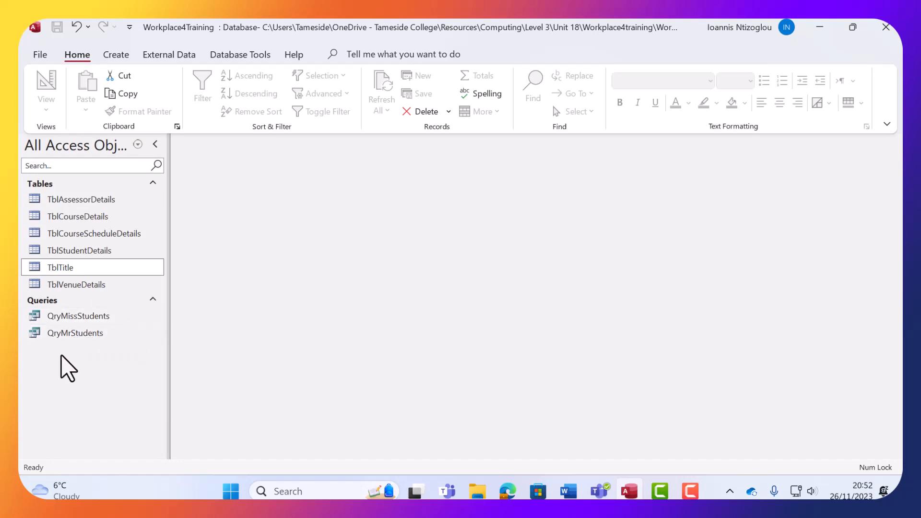
click(76, 334)
double_click(77, 332)
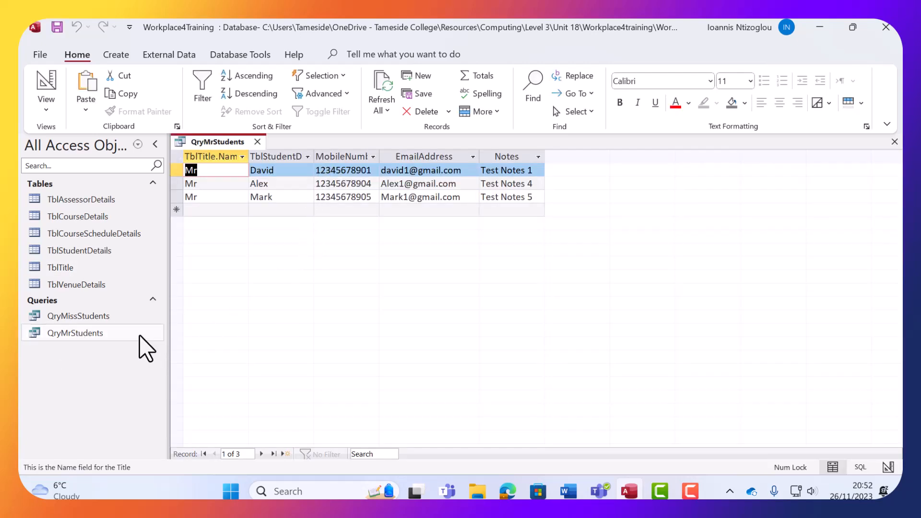
double_click(83, 316)
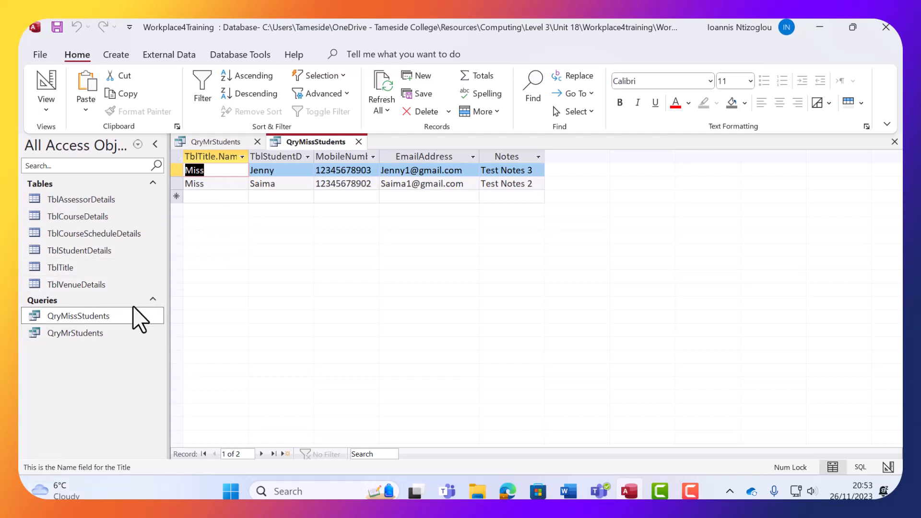
click(359, 141)
click(255, 140)
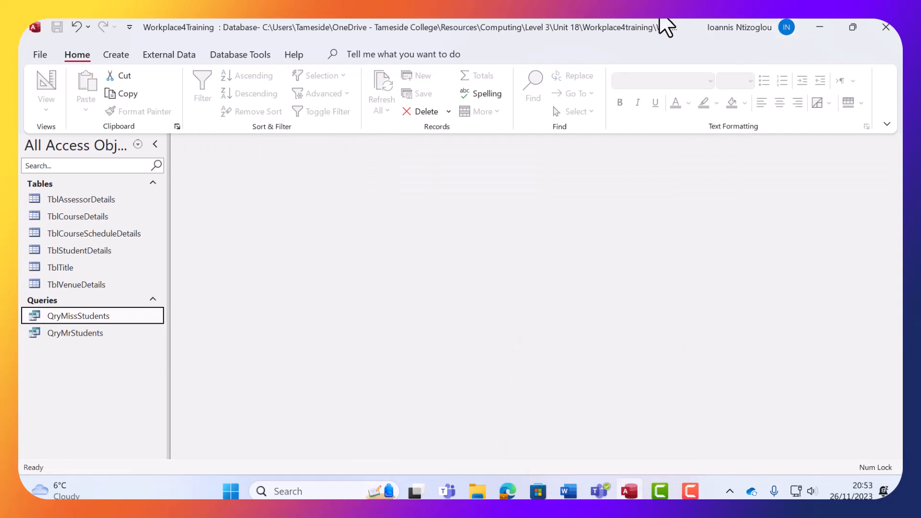
- Place the Access window beside the Word document, extend its height, and bring the blank query design template on page 3 into view
drag(662, 33, 292, 39)
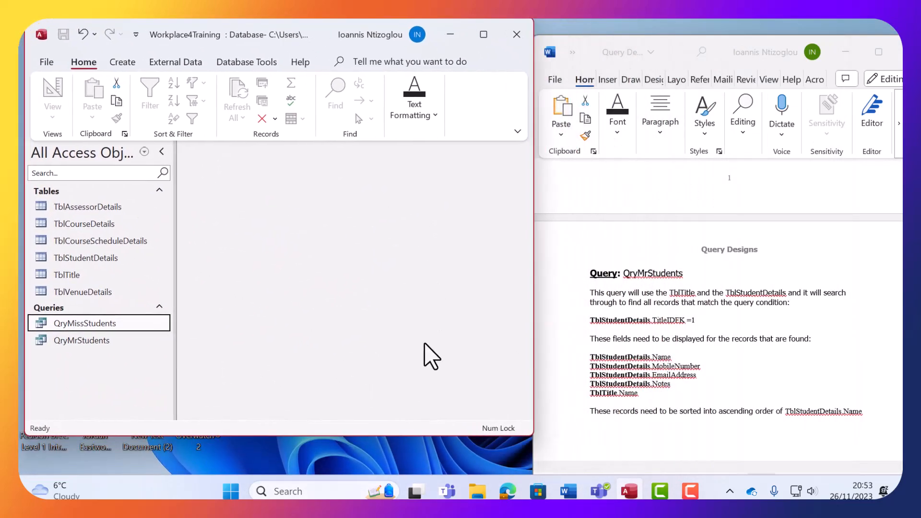
drag(414, 435, 414, 469)
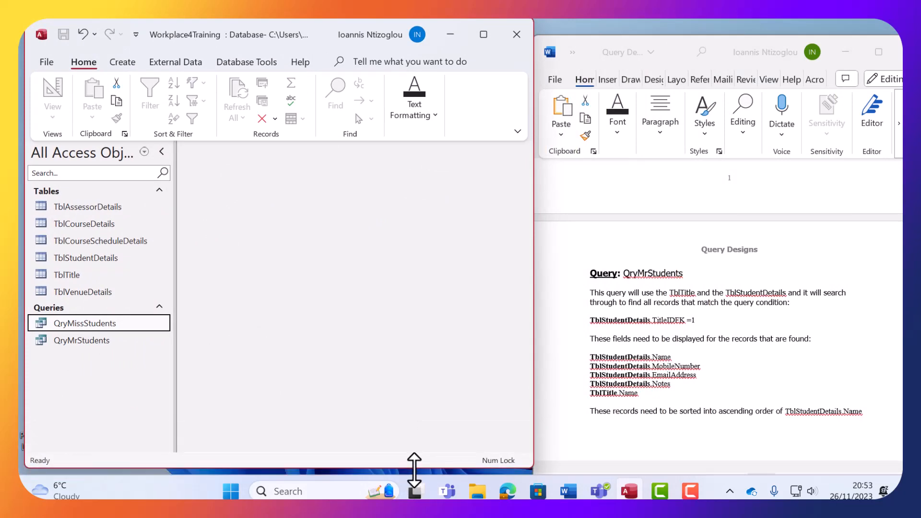
scroll(719, 345, down, 1)
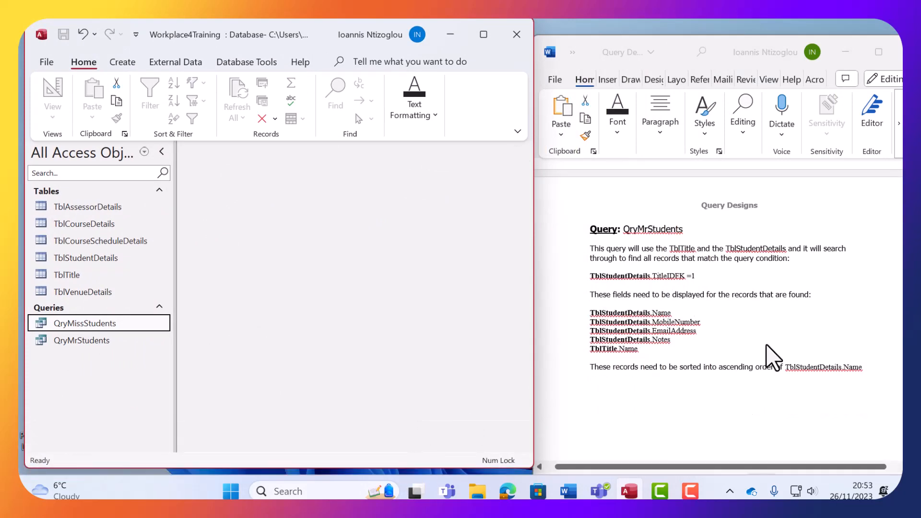
scroll(766, 345, down, 8)
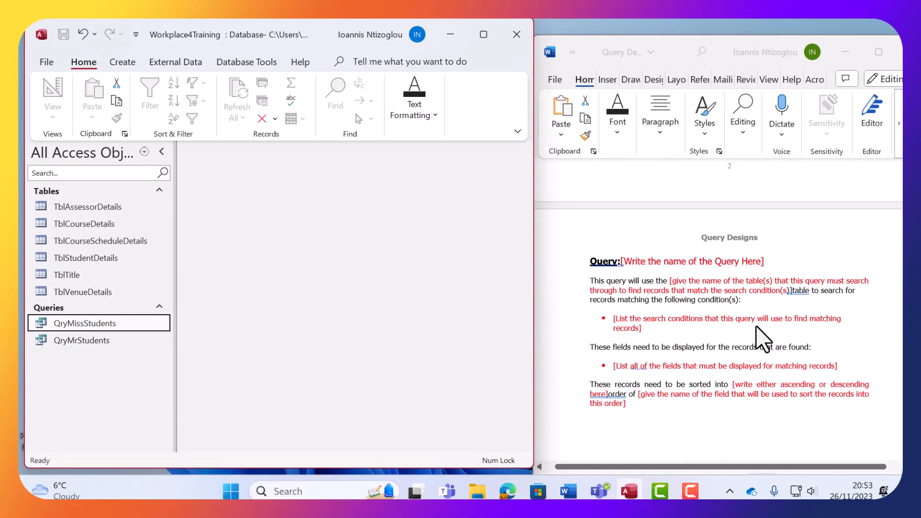
scroll(765, 331, down, 2)
- Replace the query name placeholder in the blank design on page 3 with QryAssessorsCourseSchedule
click(770, 313)
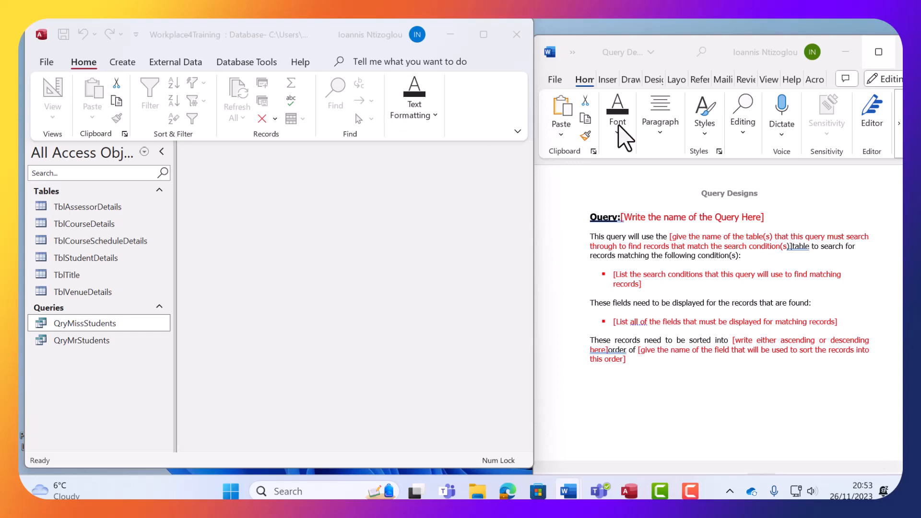
click(788, 221)
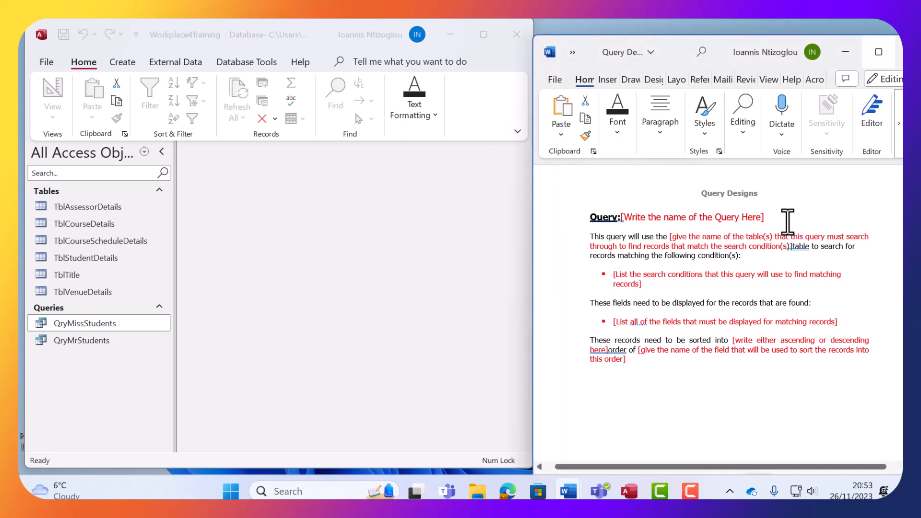
triple_click(621, 217)
click(622, 217)
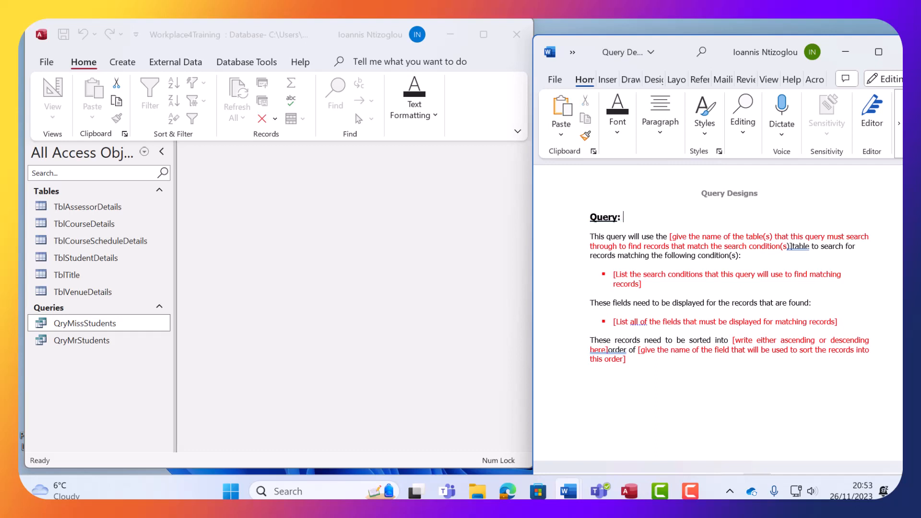
text(Q)
text(ry)
text(Asser)
text(ssorsCo)
text(urse)
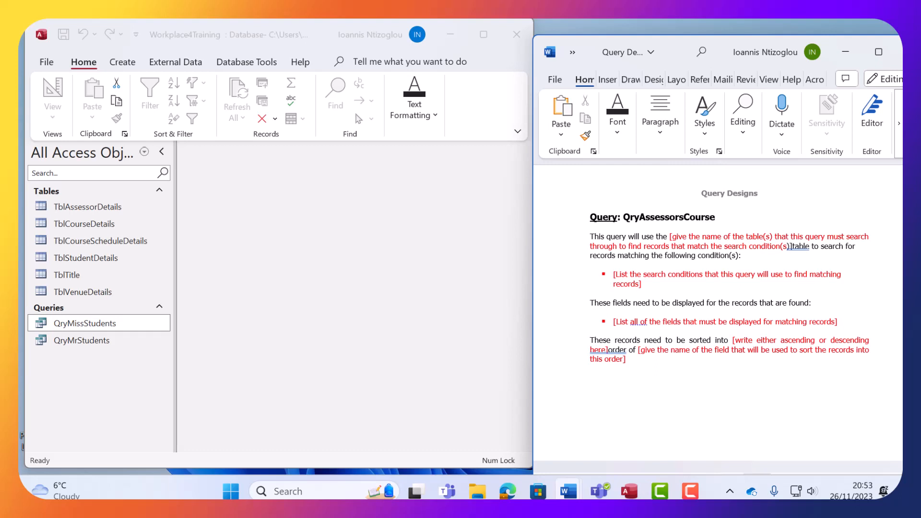
text(Schedule)
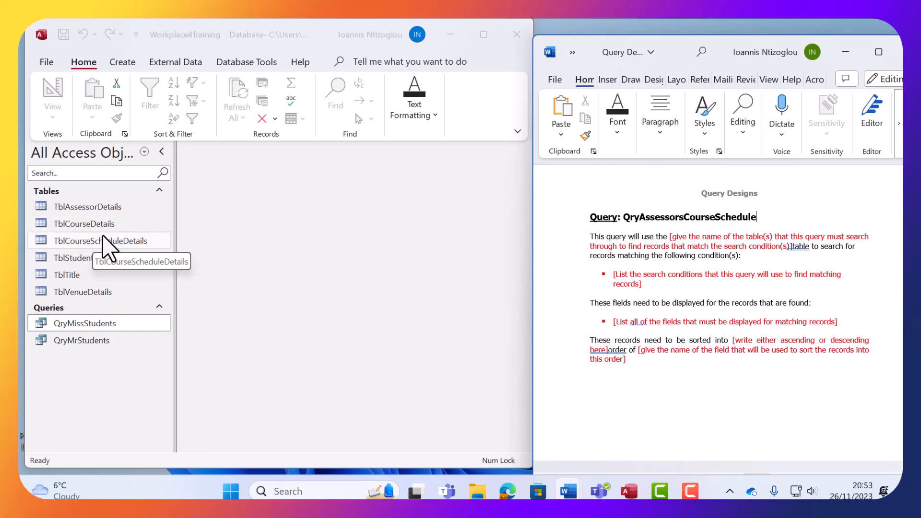
- Open TblCourseScheduleDetails in Access in Design View and examine its field names, including the foreign key fields
click(114, 245)
double_click(114, 242)
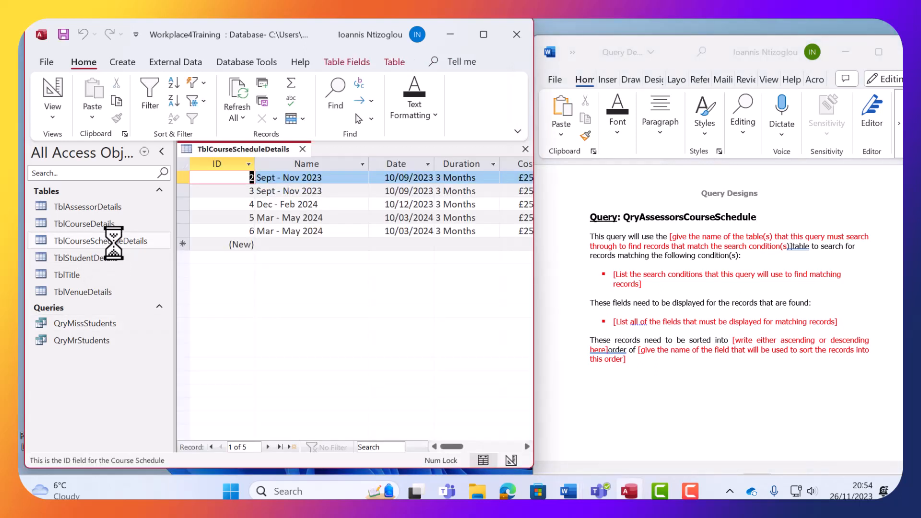
click(43, 111)
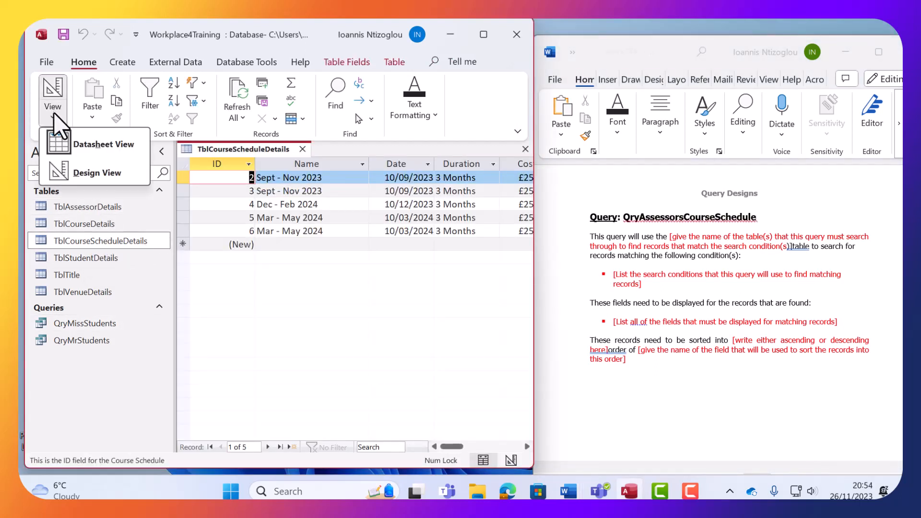
click(54, 172)
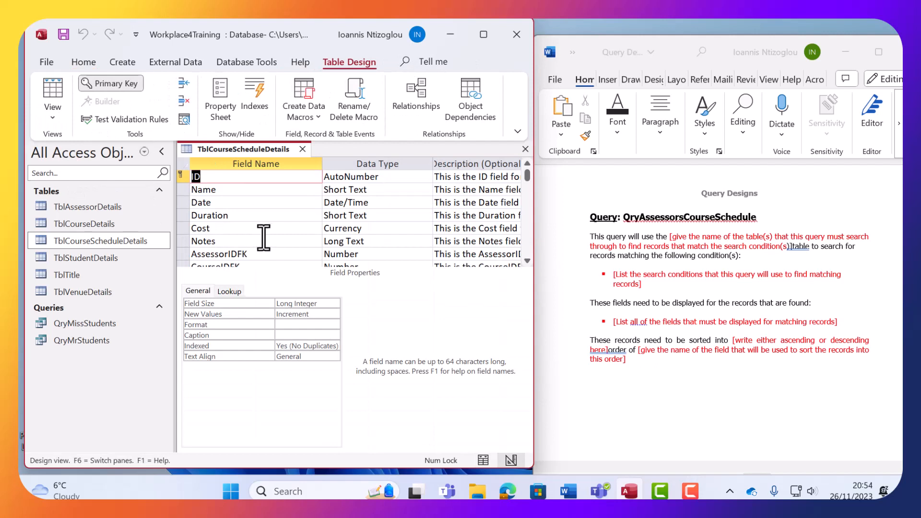
scroll(261, 237, down, 3)
scroll(261, 240, up, 1)
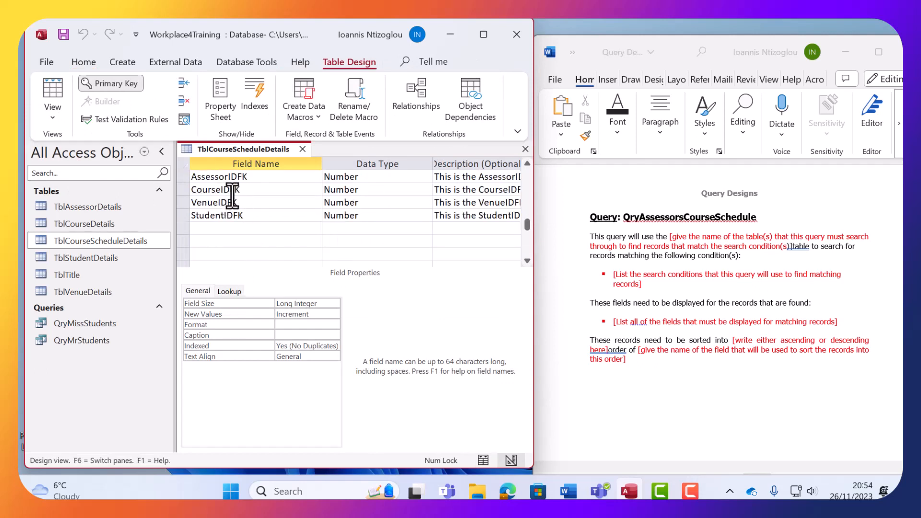
scroll(233, 202, up, 1)
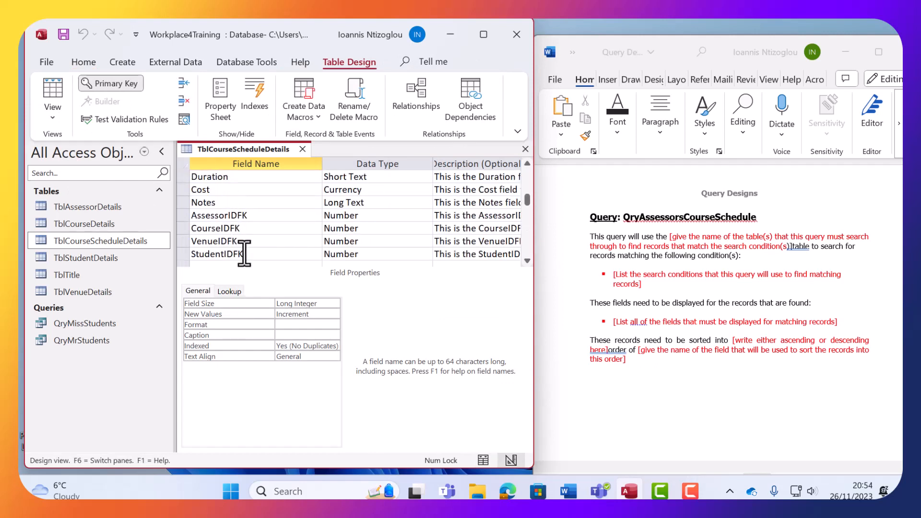
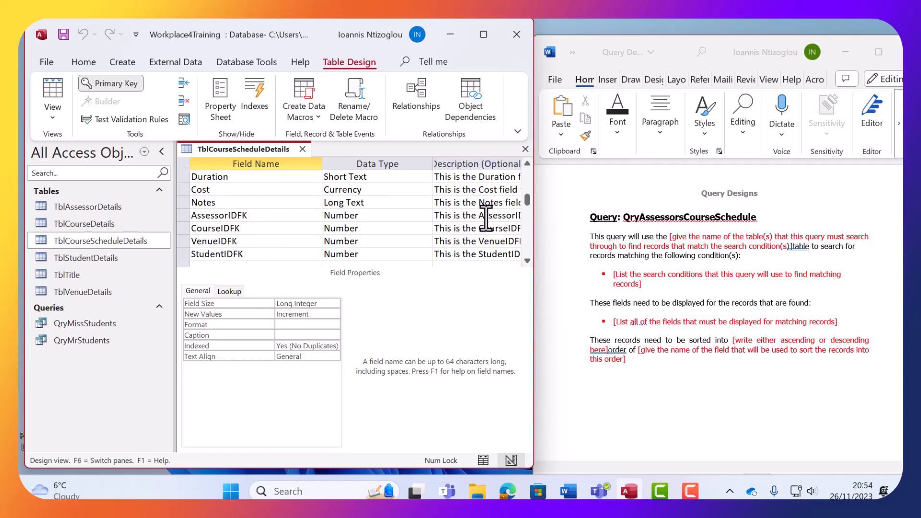
- In the Word design, replace the table placeholder and the rest of its sentence with TblCourseSceduleDetails, TblCourseDetails
click(702, 278)
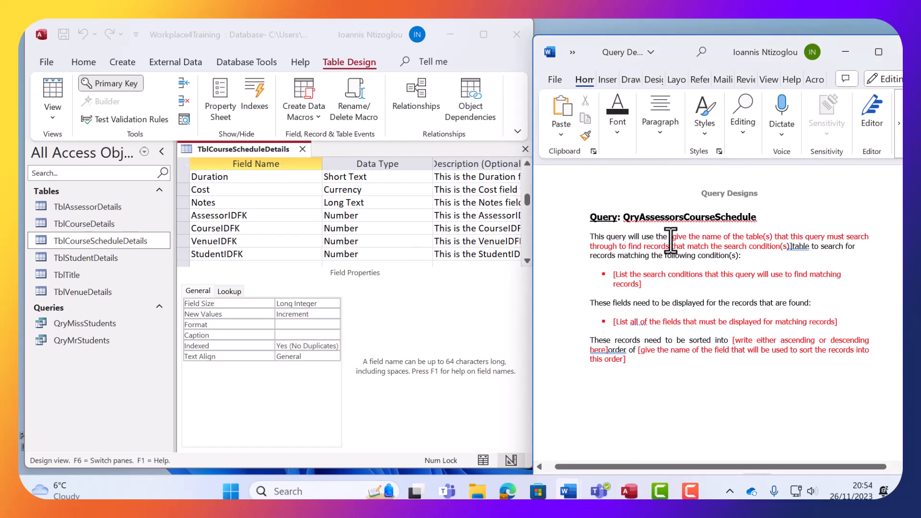
drag(674, 237, 741, 258)
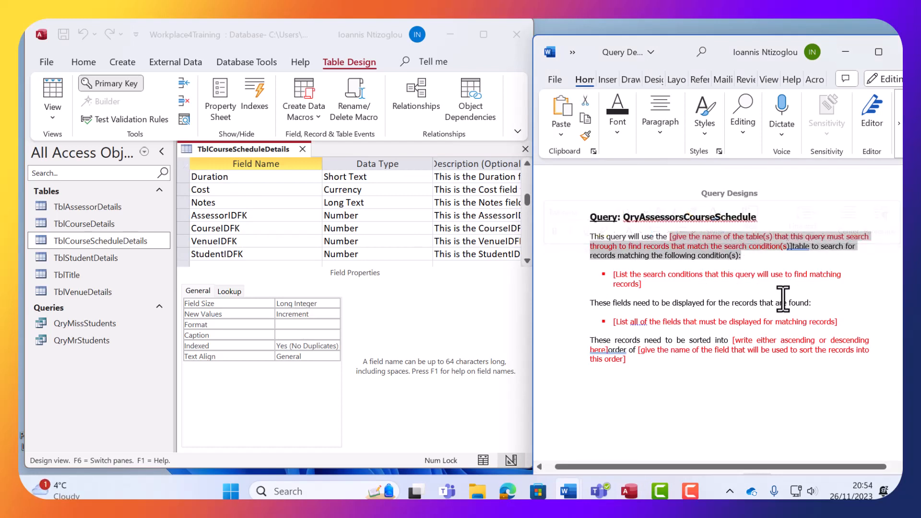
key(BackSpace)
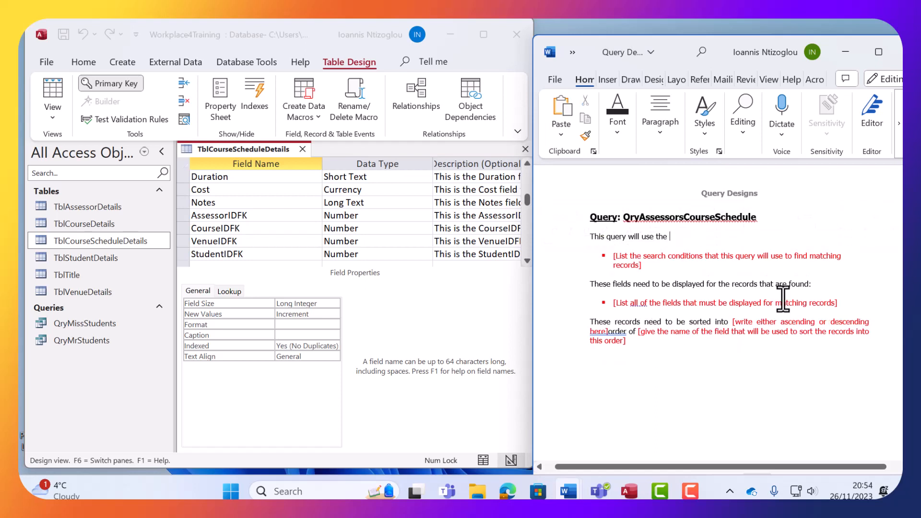
text(T)
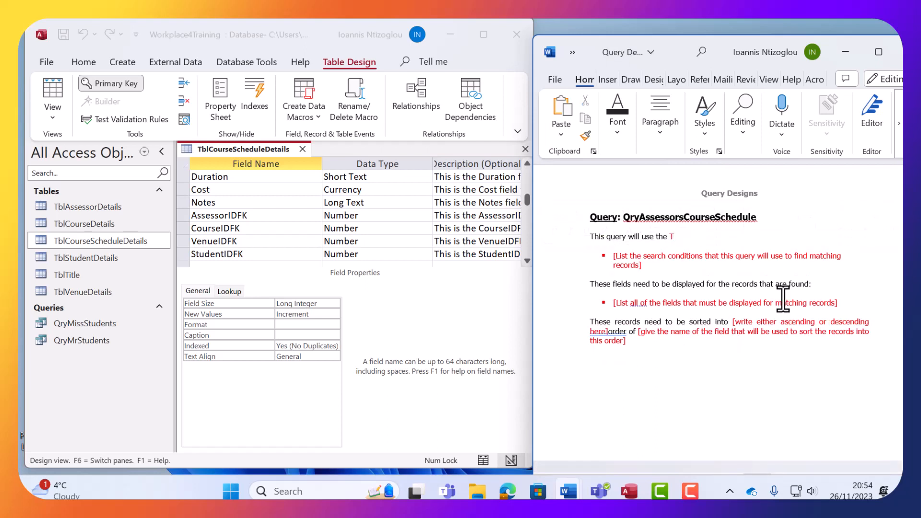
text(blCourseSceduleDetails)
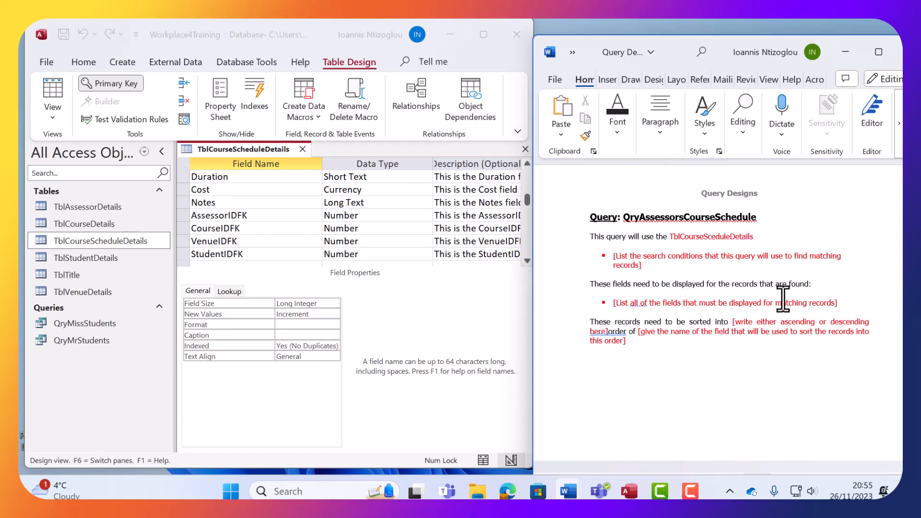
text(, TbleCourseDetai)
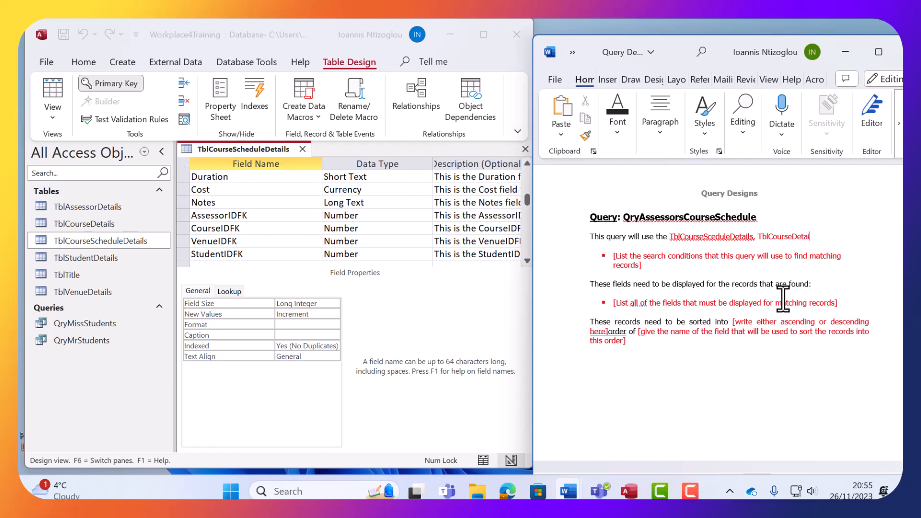
text(ls)
- Extend the design's table list with TblVenueDetails, TblAssessorDetails and TblStudentDetails, separated by commas
text(, T)
text(b)
text(lVenue)
text(D)
text(etails)
text(, )
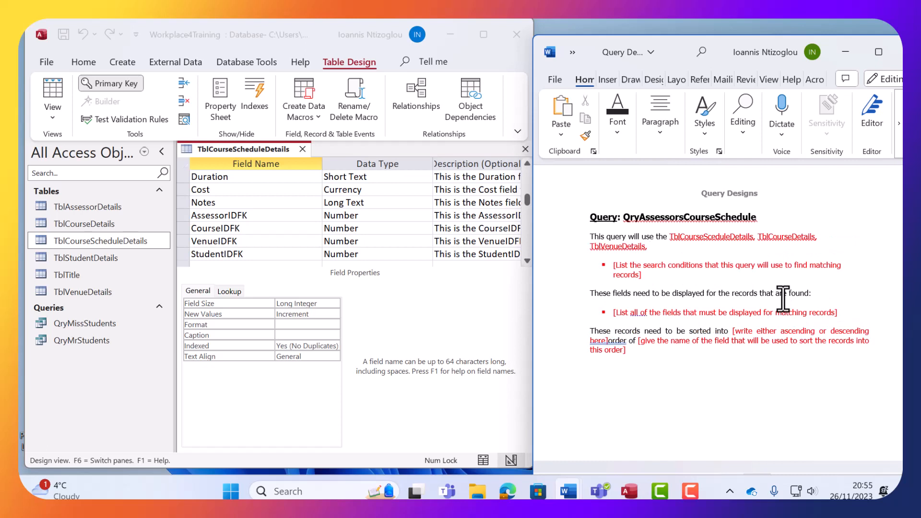
text(Tbl)
text(Asse)
text(ssor)
text(Deet)
text(ails)
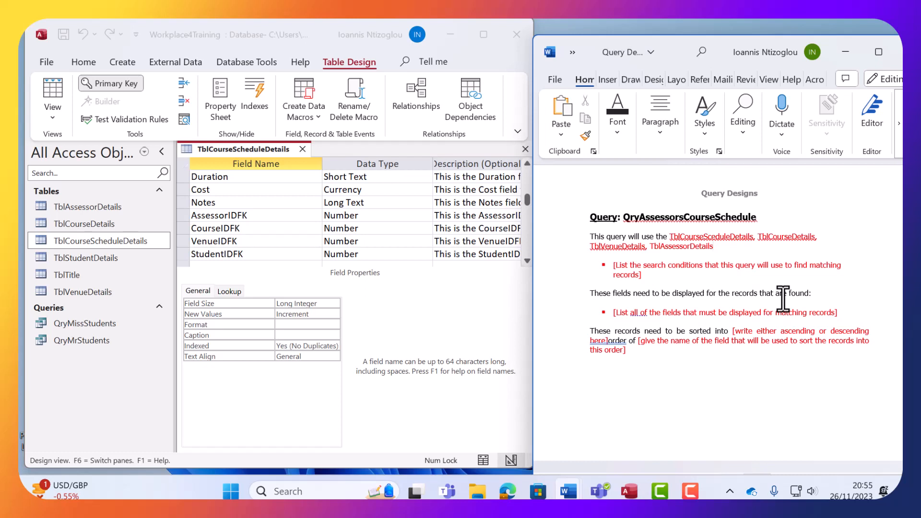
text(,)
text(TblAssessorDetails, TblStudentDetails)
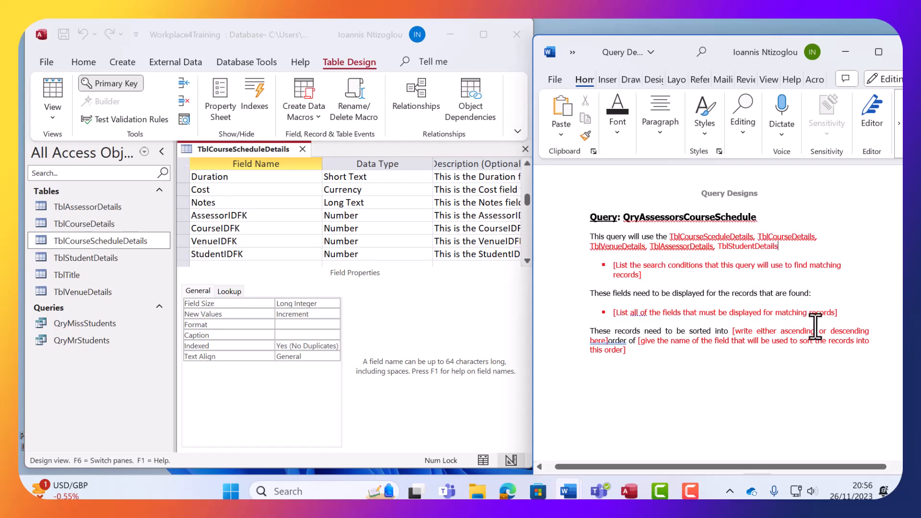
- Replace the search conditions placeholder bullet with TblCourseScheduleDetails.Date >=Now() and add a blank line below it
triple_click(598, 266)
key(Delete)
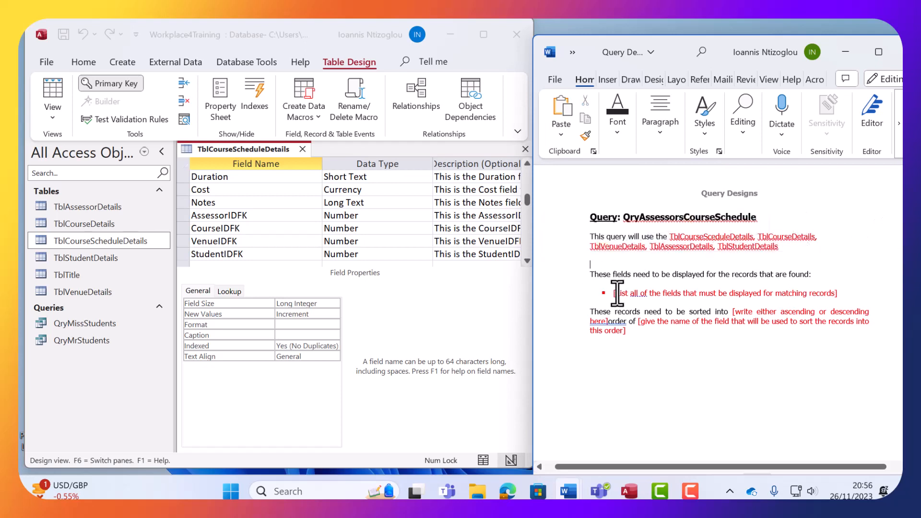
text(T)
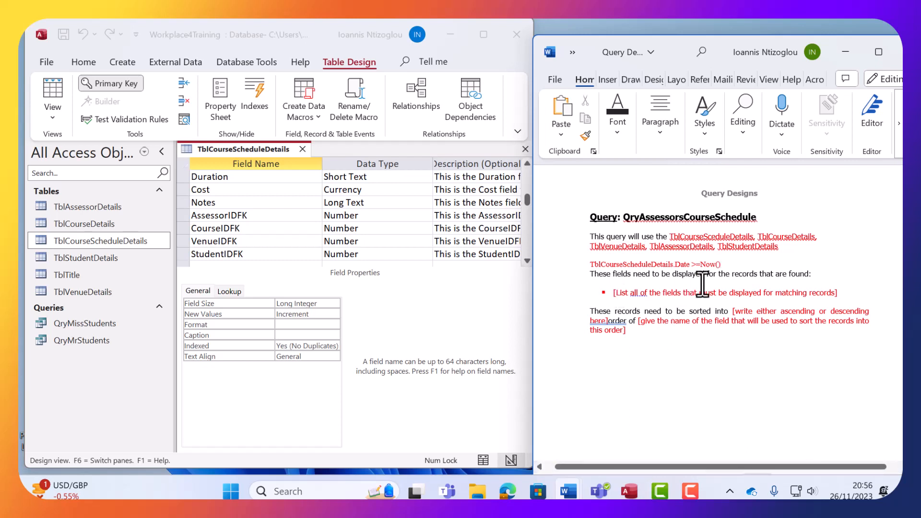
key(Return)
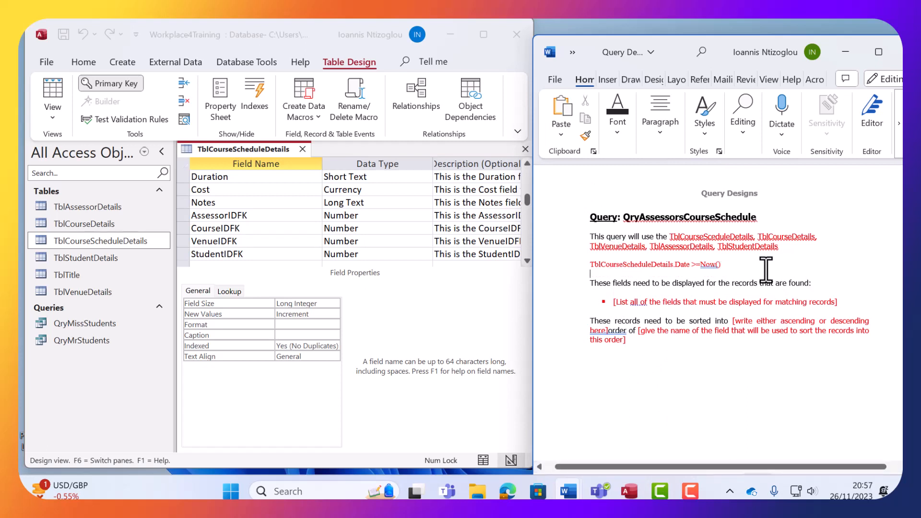
drag(590, 264, 722, 264)
- Replace the placeholder bullet for the displayed fields with TblCourseSceduleDetails,Name, copying the table name from the table list
click(647, 310)
drag(839, 308, 598, 309)
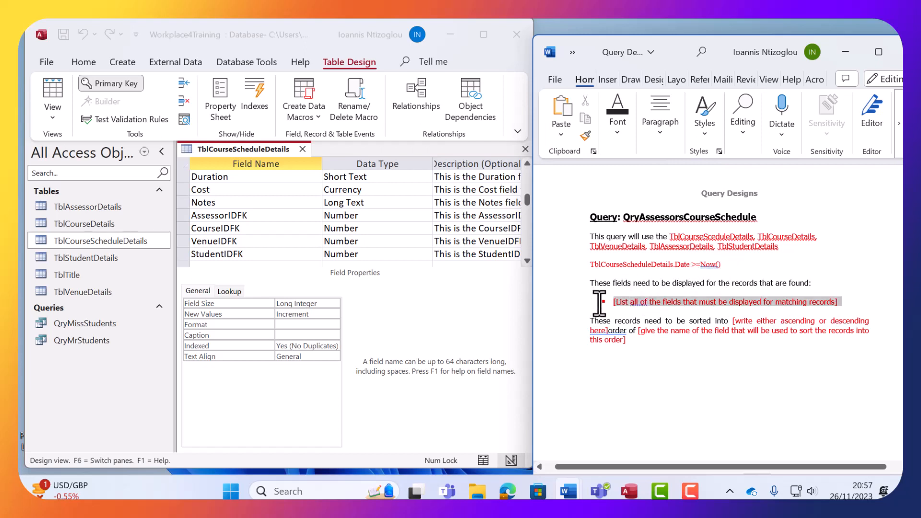
key(BackSpace)
key(BackSpace)
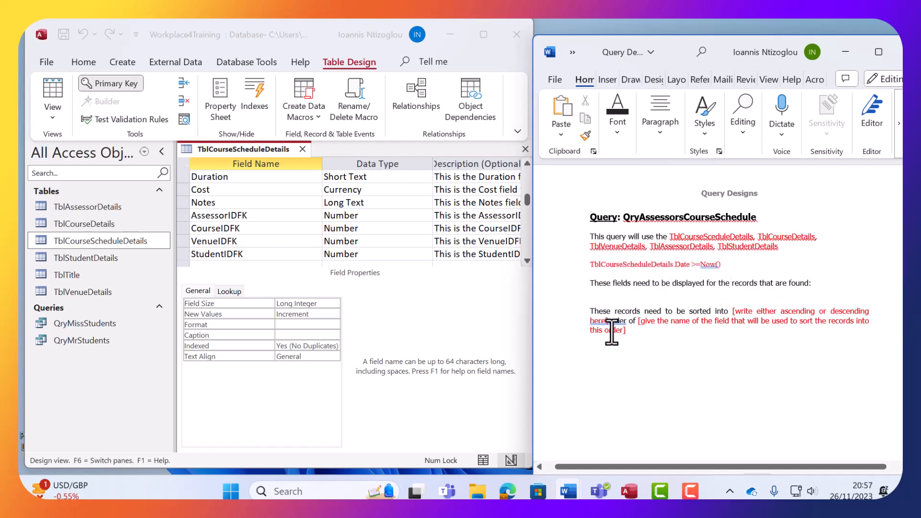
key(Return)
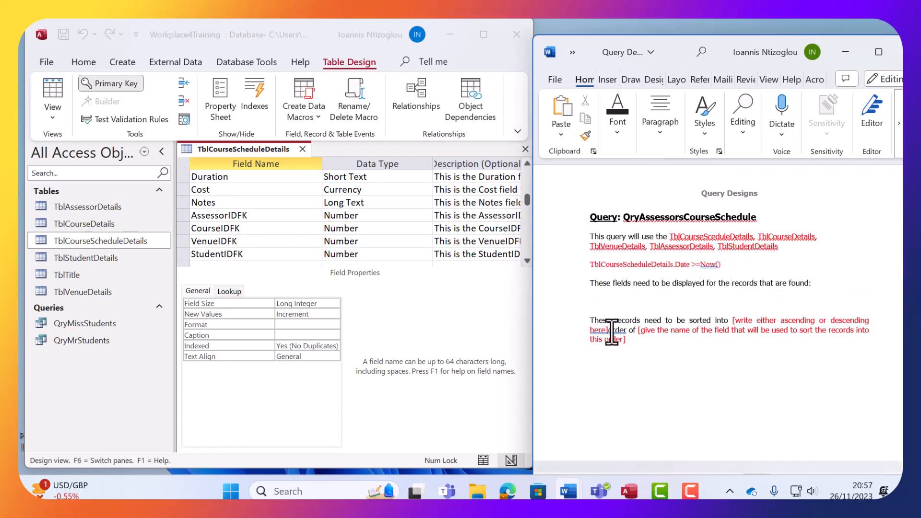
double_click(727, 236)
key(ctrl+c)
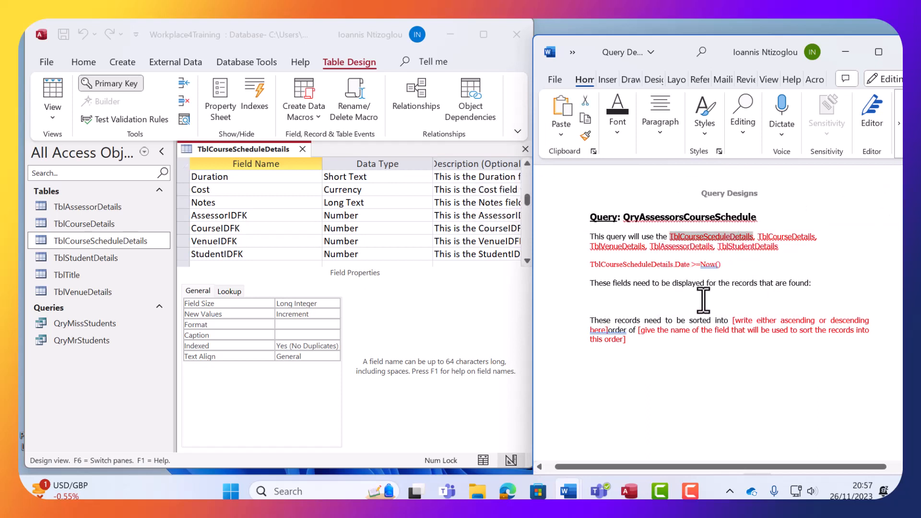
click(645, 302)
key(ctrl+v)
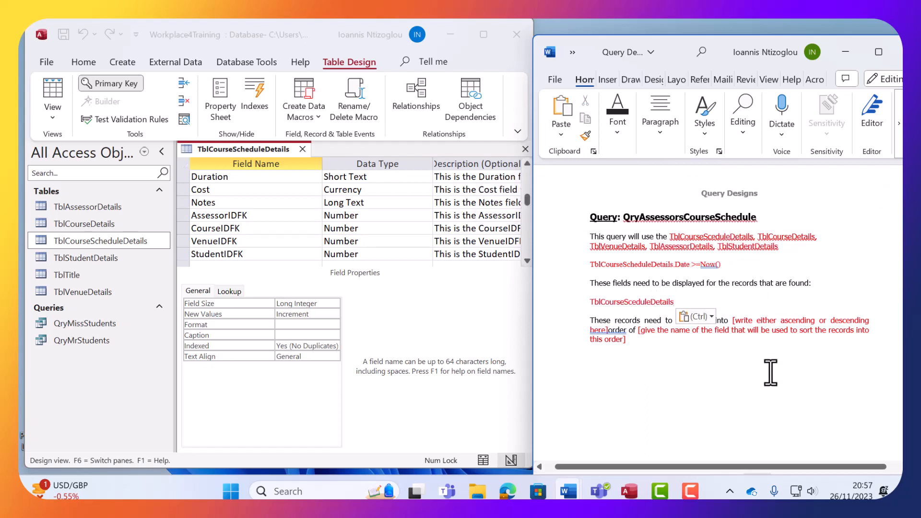
text(,Name)
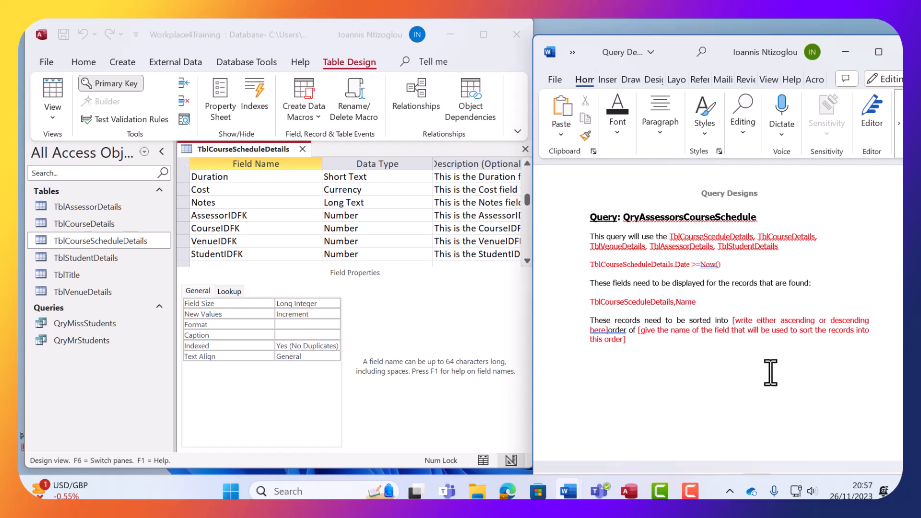
- Add TblCourseSceduleDetails.Date and TblCourseDetails.Name on separate lines to the displayed fields
key(Return)
key(ctrl+v)
text(.D)
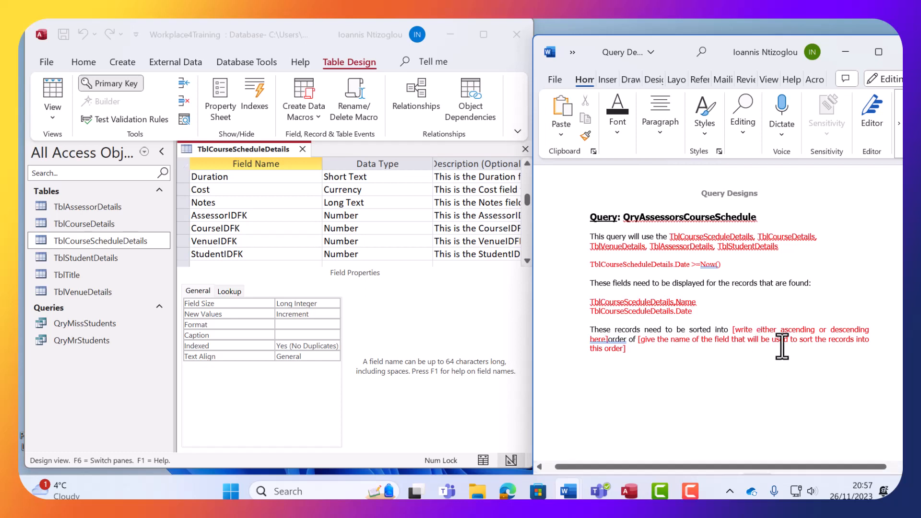
drag(759, 236, 785, 237)
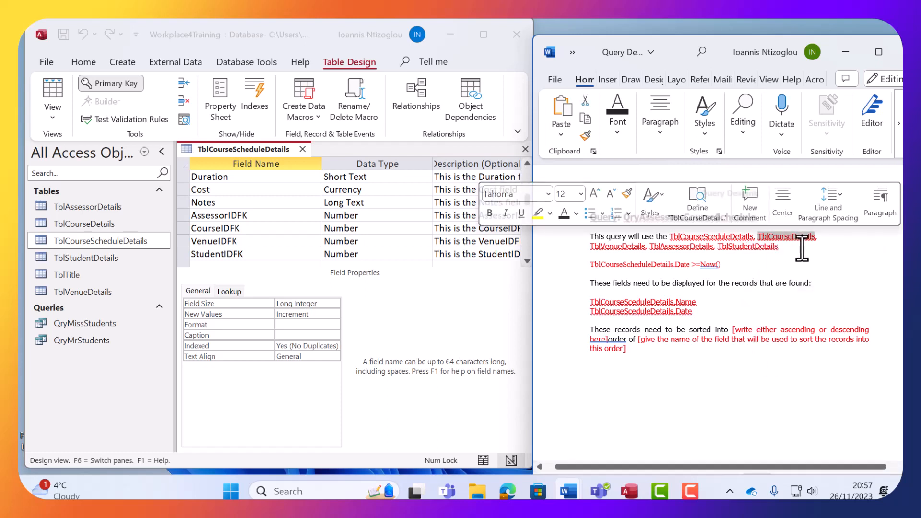
click(705, 320)
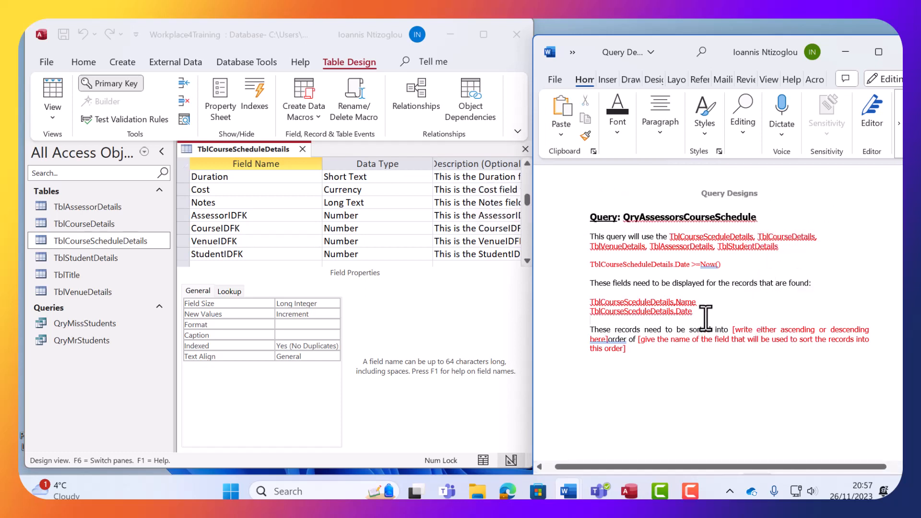
text(TblCourseDetails)
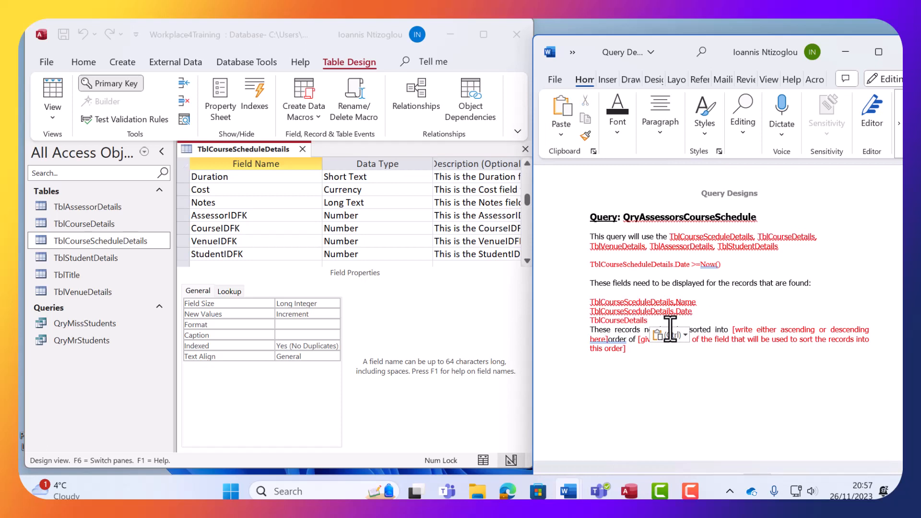
text(.Name)
key(Return)
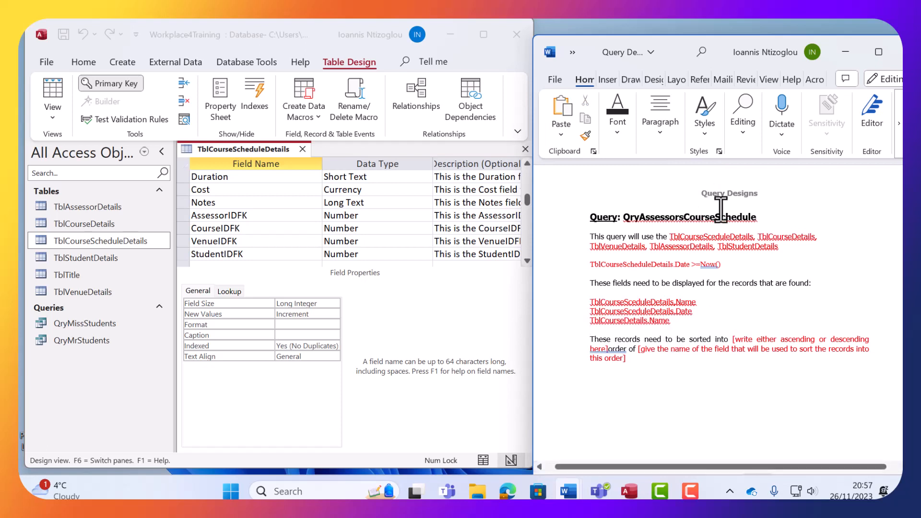
- Add TblVenueDetails.Name to the displayed fields by copying the table name, followed by blank lines
double_click(614, 245)
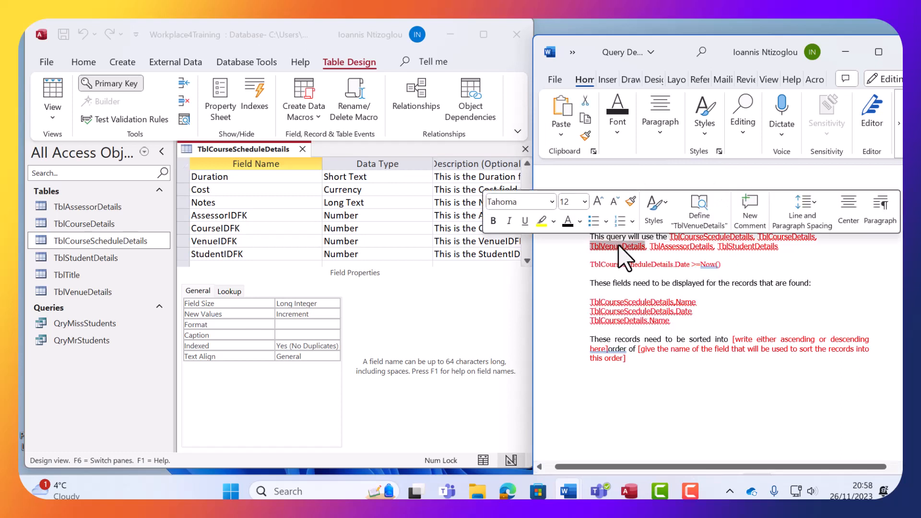
key(ctrl+c)
click(696, 329)
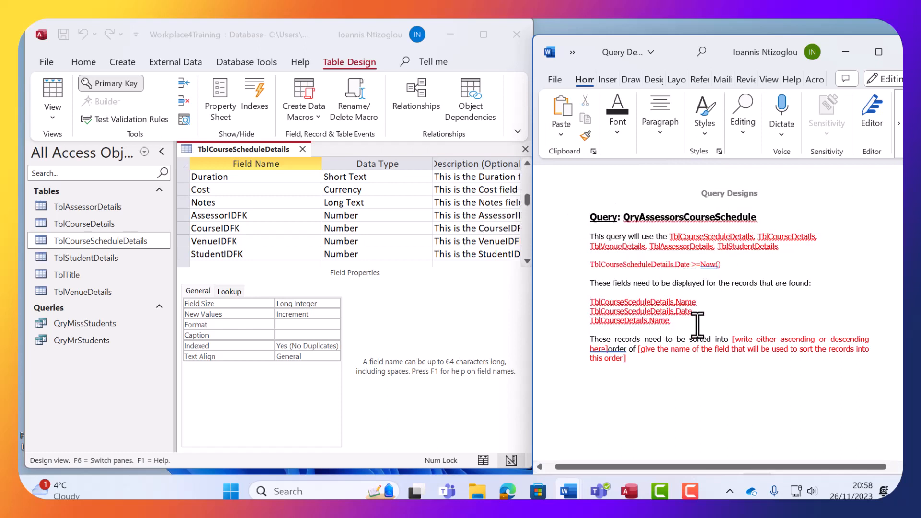
key(ctrl+v)
text(.)
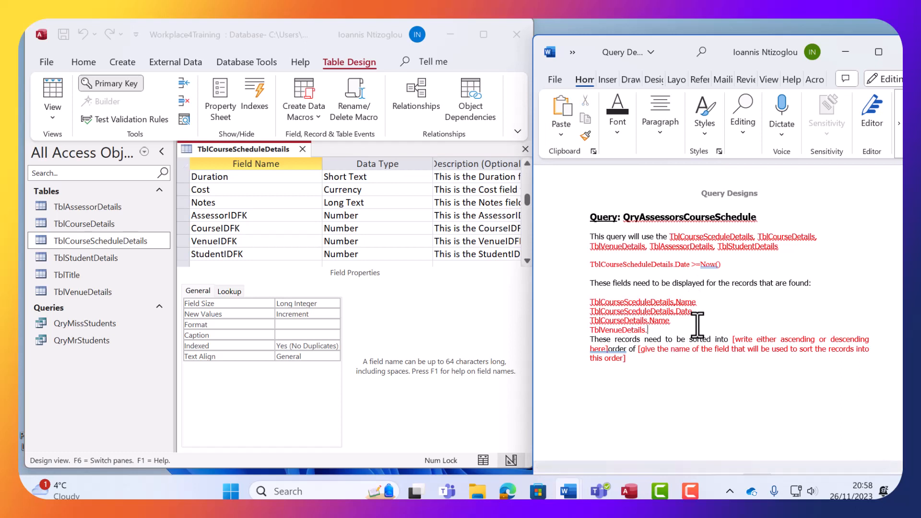
text(Name)
key(Return)
key(Return)
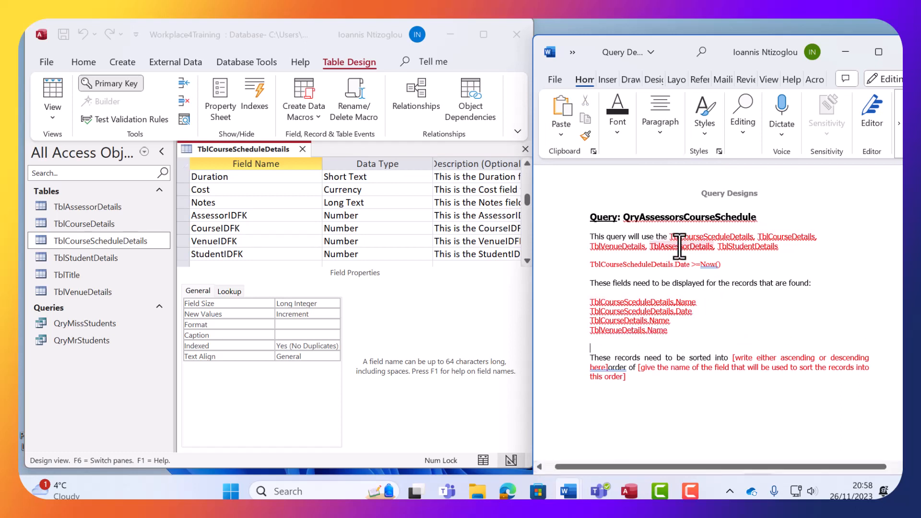
- Add TblAssessorDetails.Name to the displayed fields below TblVenueDetails.Name, copying the table name from the table list
click(621, 246)
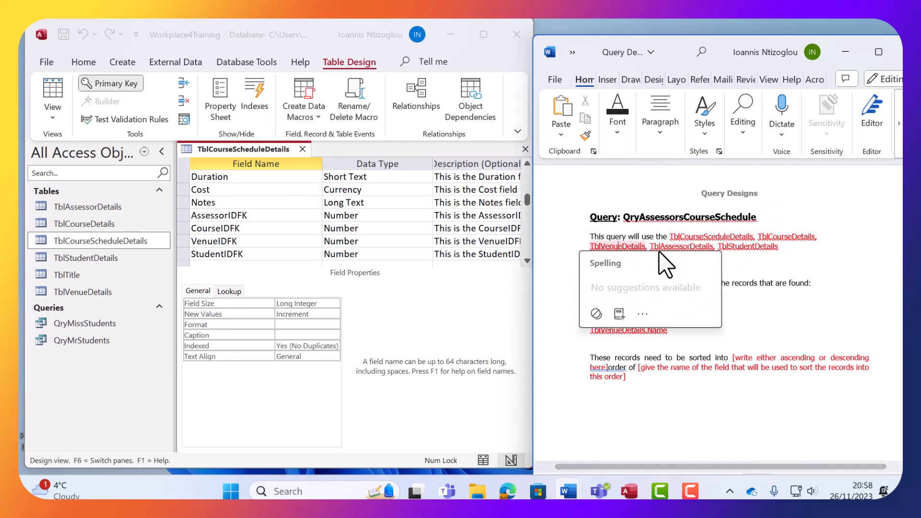
click(680, 238)
double_click(679, 239)
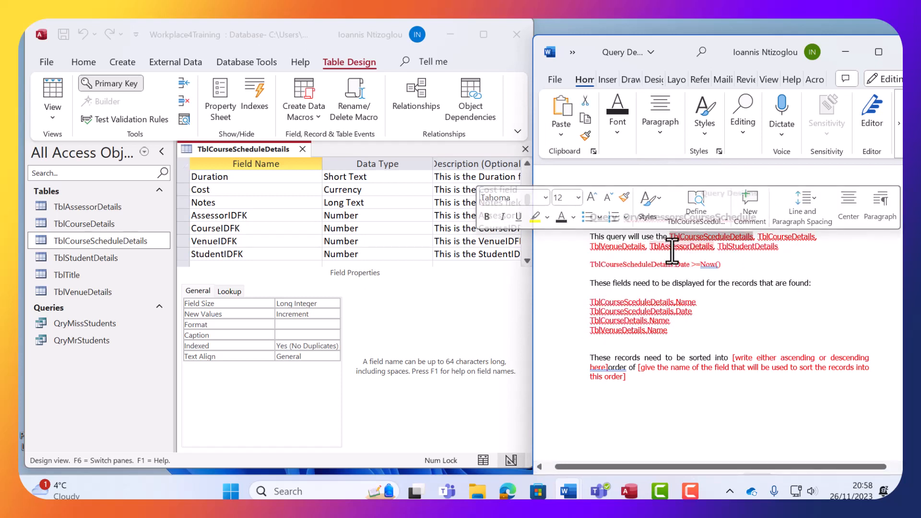
double_click(674, 247)
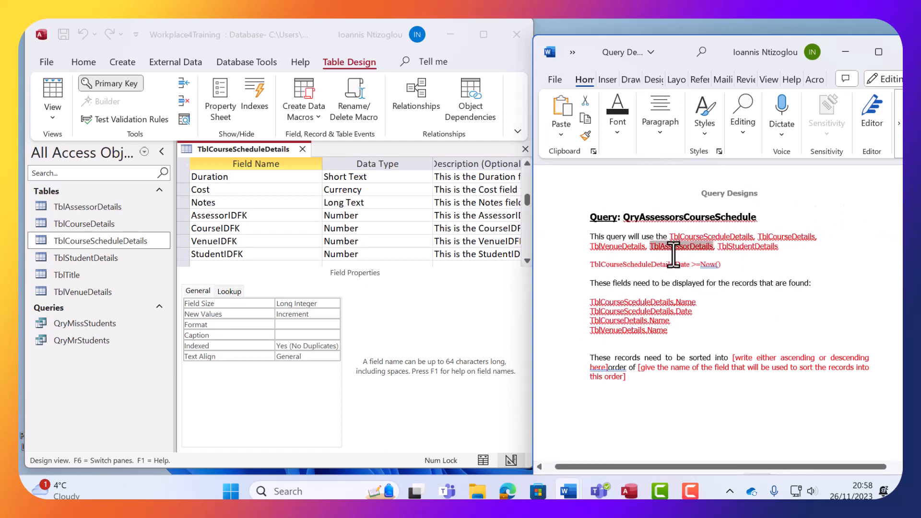
click(656, 337)
key(ctrl+v)
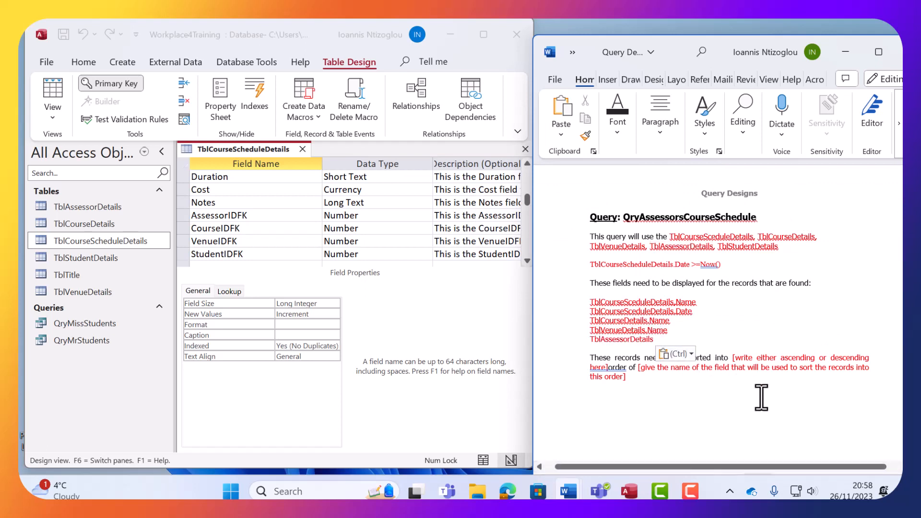
text(.Name)
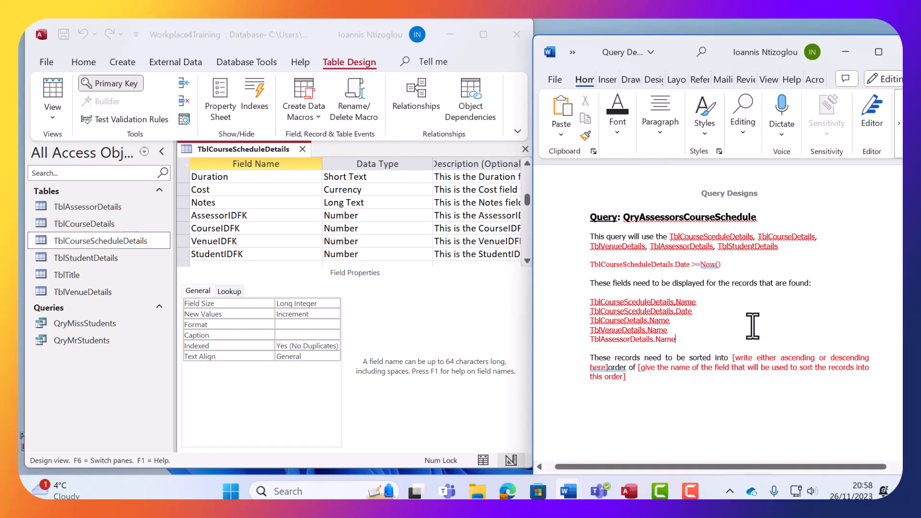
- Add blank lines below the displayed fields and remove TblStudentDetails from the list of tables the query will use
double_click(748, 246)
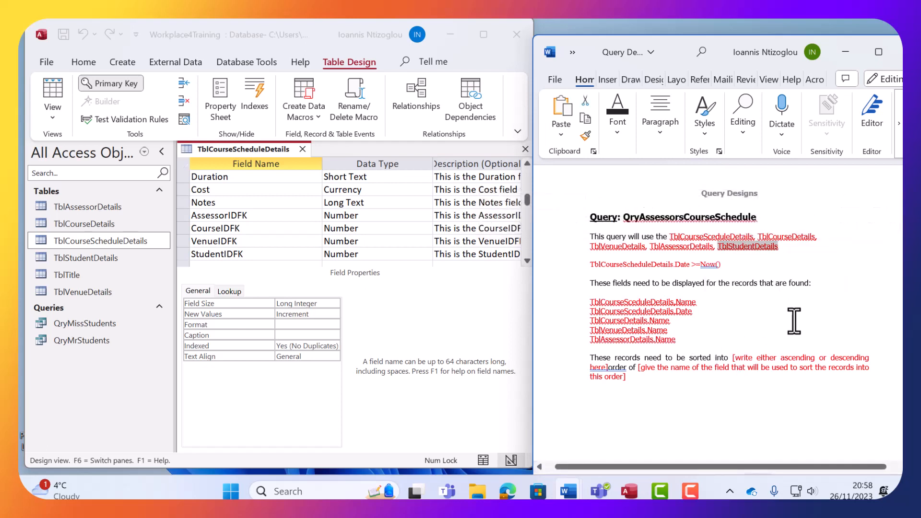
click(697, 347)
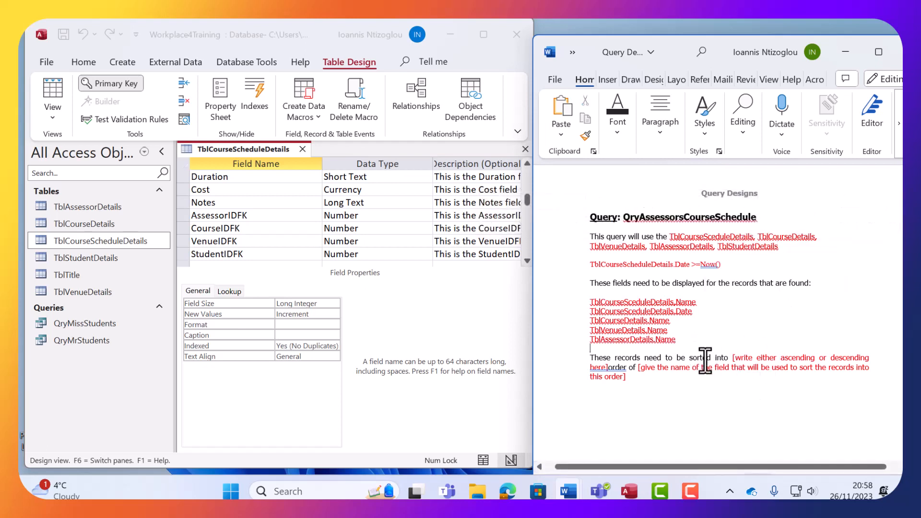
key(Return)
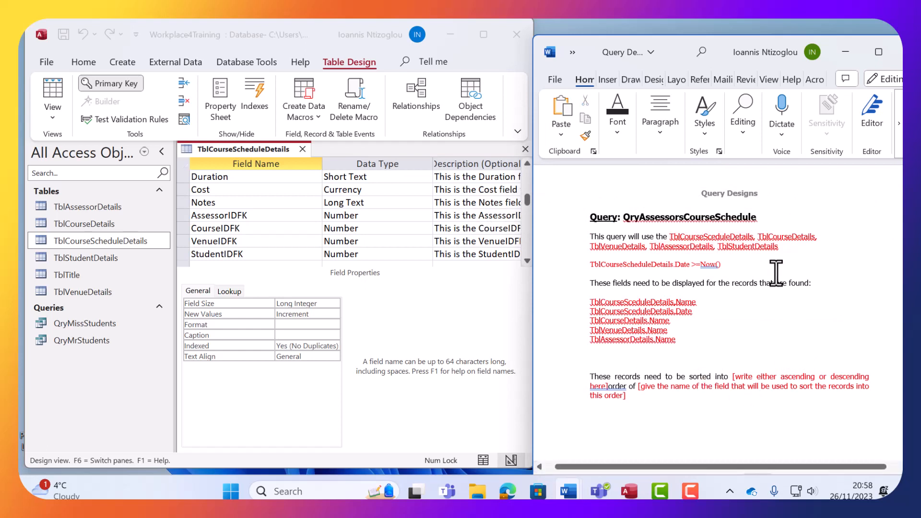
click(792, 237)
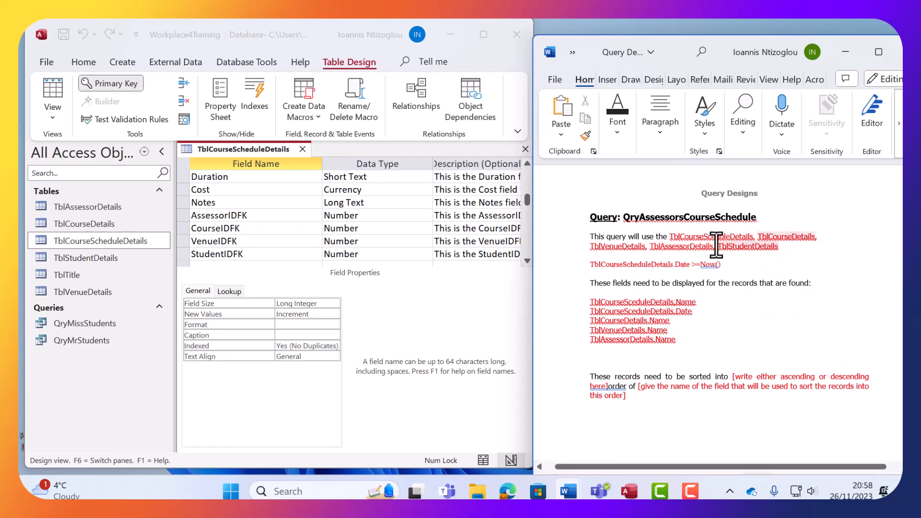
drag(719, 244, 788, 246)
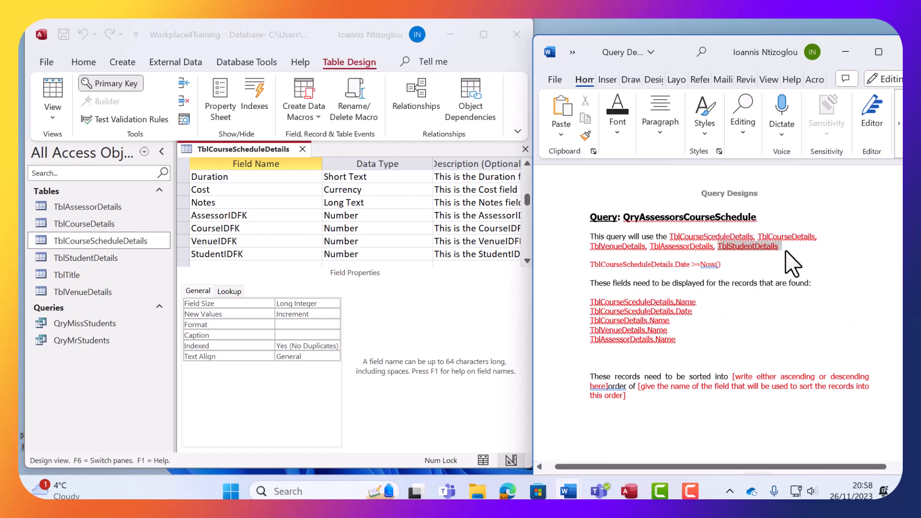
key(BackSpace)
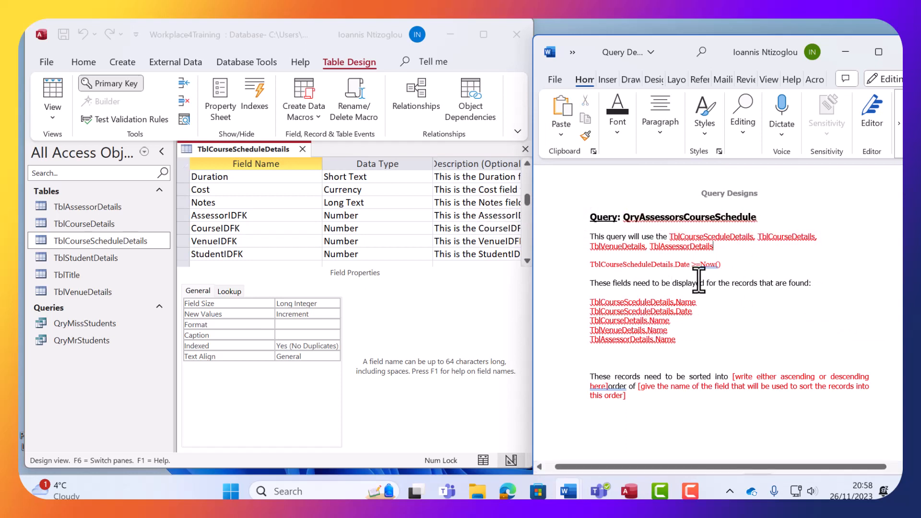
click(709, 264)
click(645, 355)
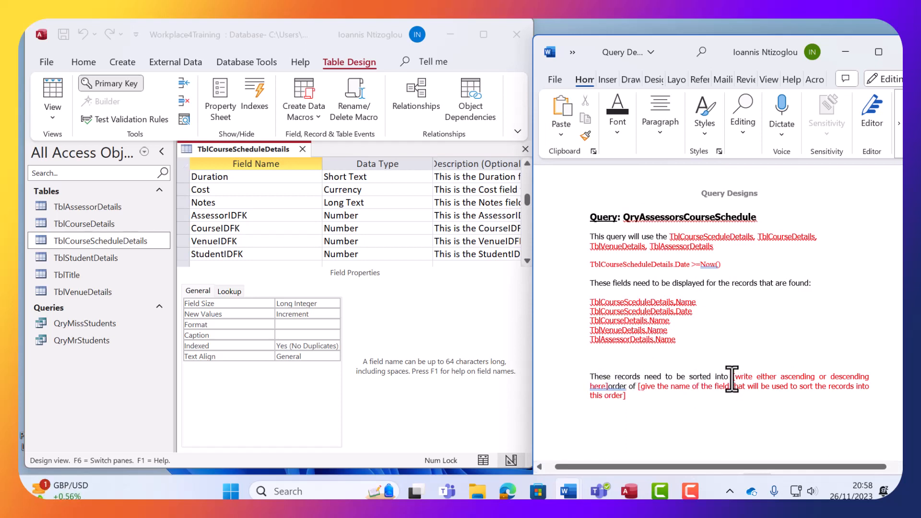
- Reduce the sort direction placeholder to the single word ascending by deleting the surrounding wording
drag(732, 378, 782, 378)
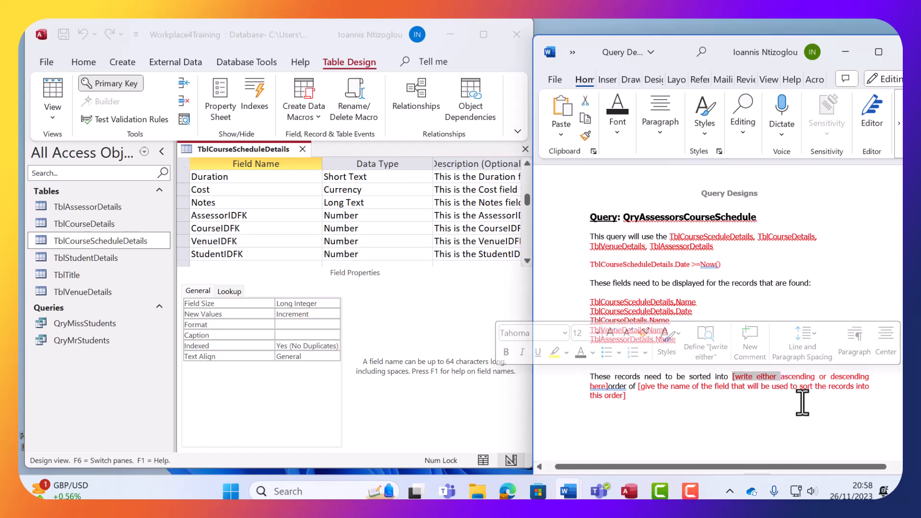
key(Delete)
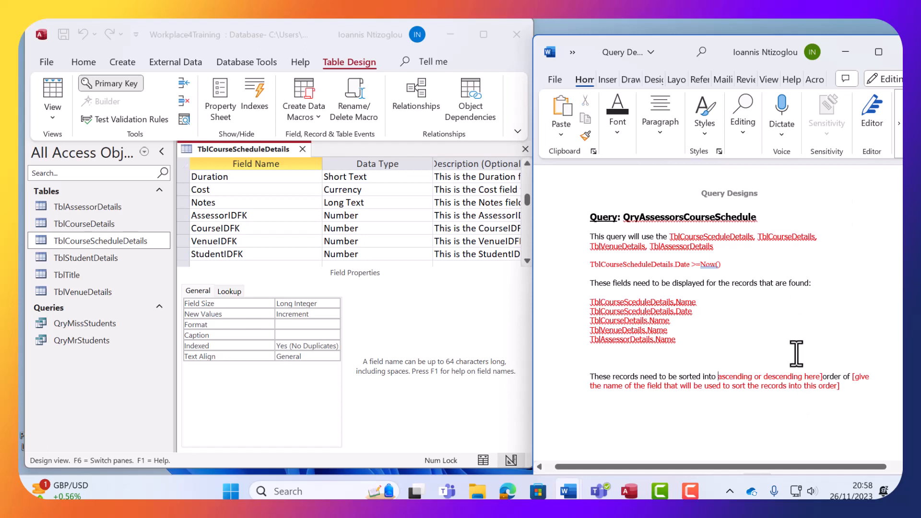
drag(755, 376, 816, 377)
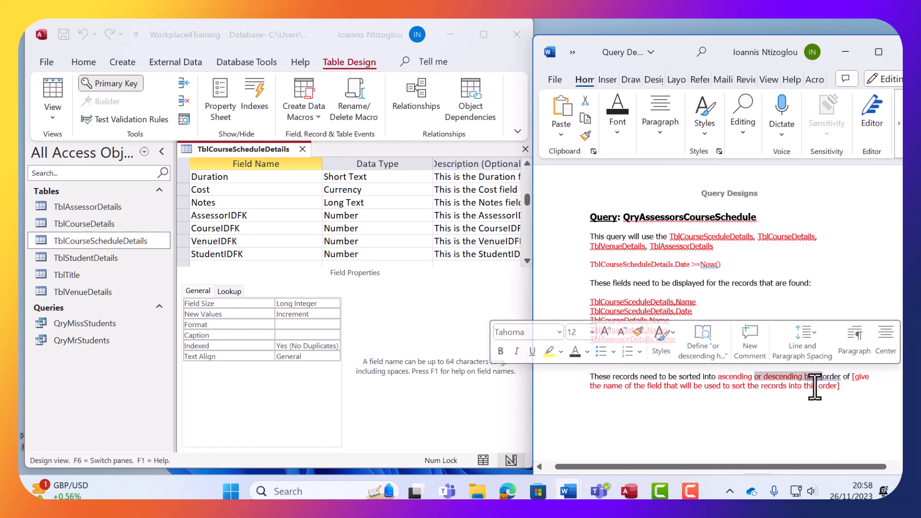
key(Delete)
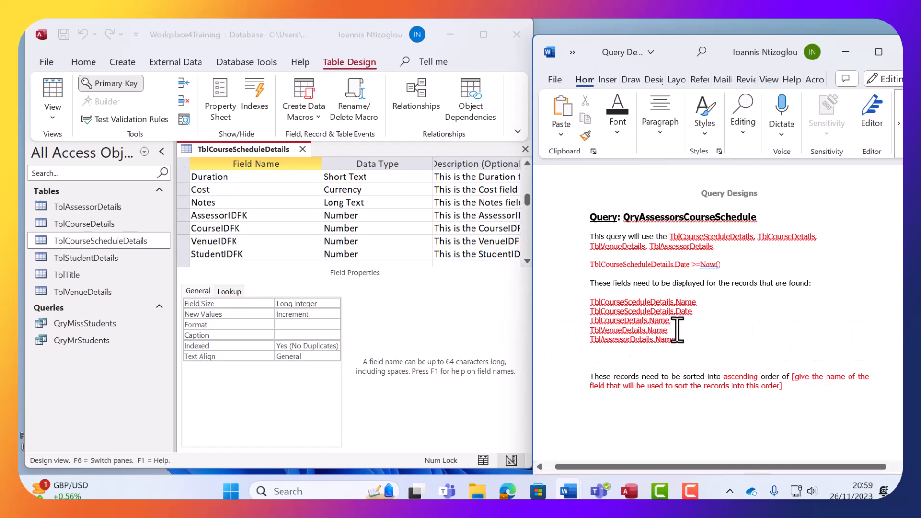
- Replace the sort field placeholder with TblCourseSceduleDetails.Date, copied from the displayed fields
drag(705, 312, 590, 311)
key(ctrl+c)
right_click(602, 311)
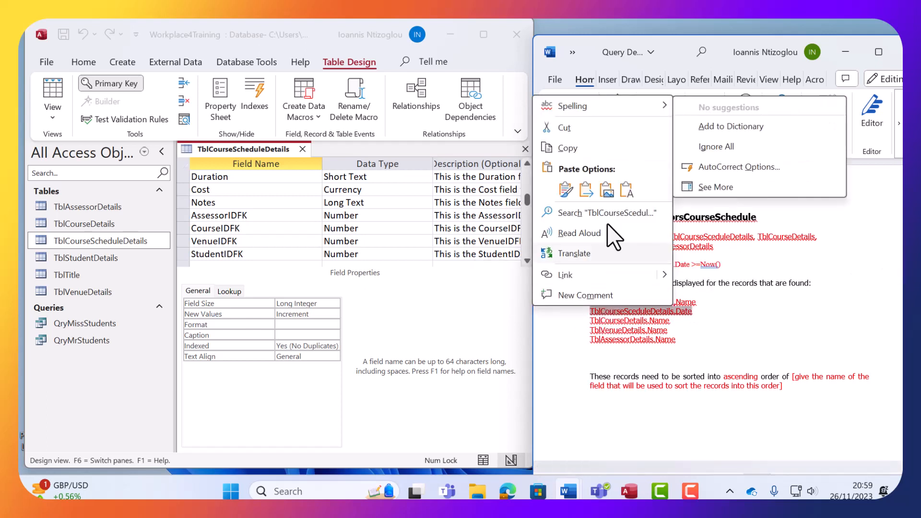
click(599, 150)
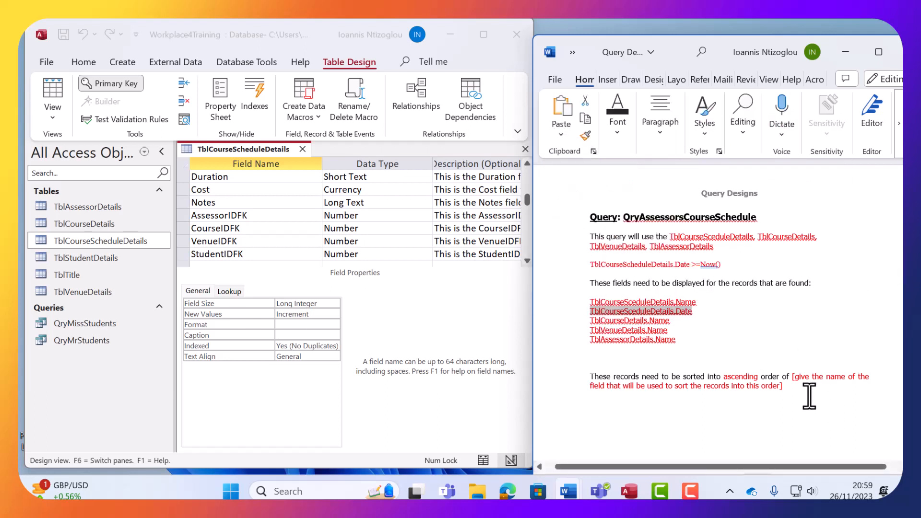
drag(809, 396, 797, 378)
key(ctrl+v)
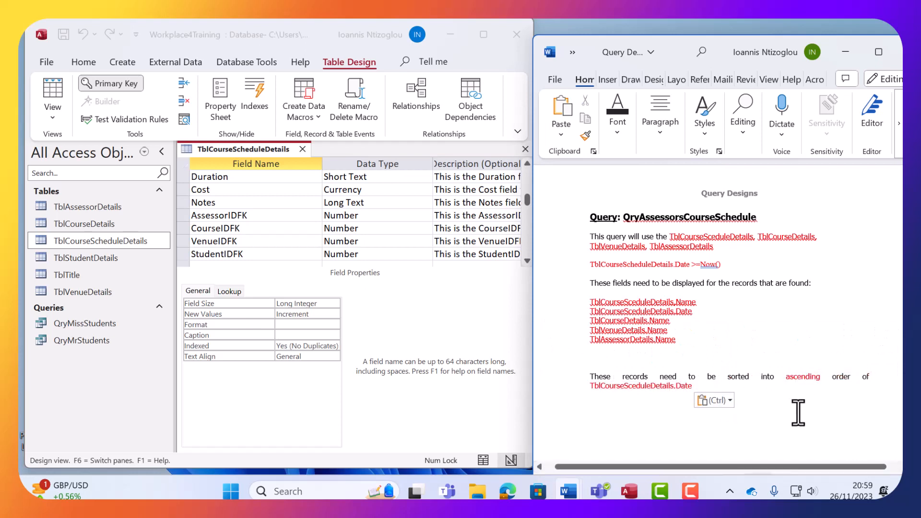
- Left-align the sentence that describes the sort order
click(717, 342)
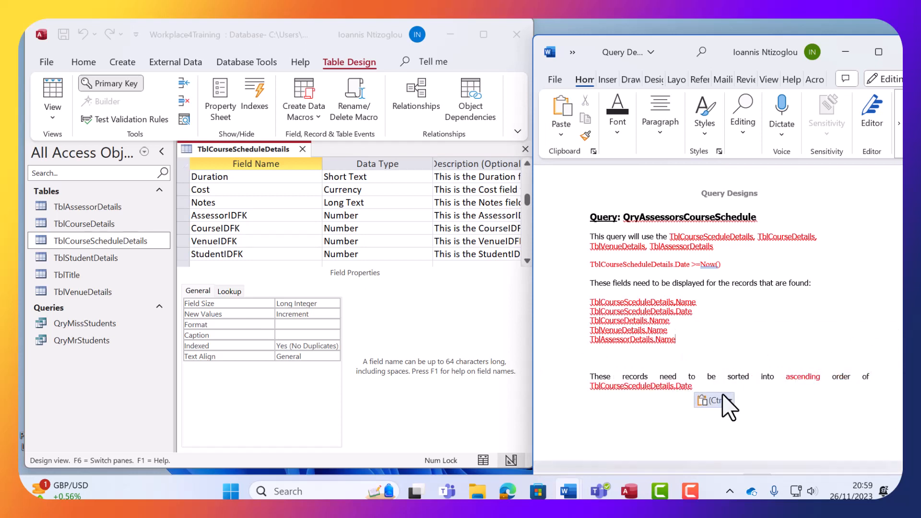
drag(582, 359, 582, 384)
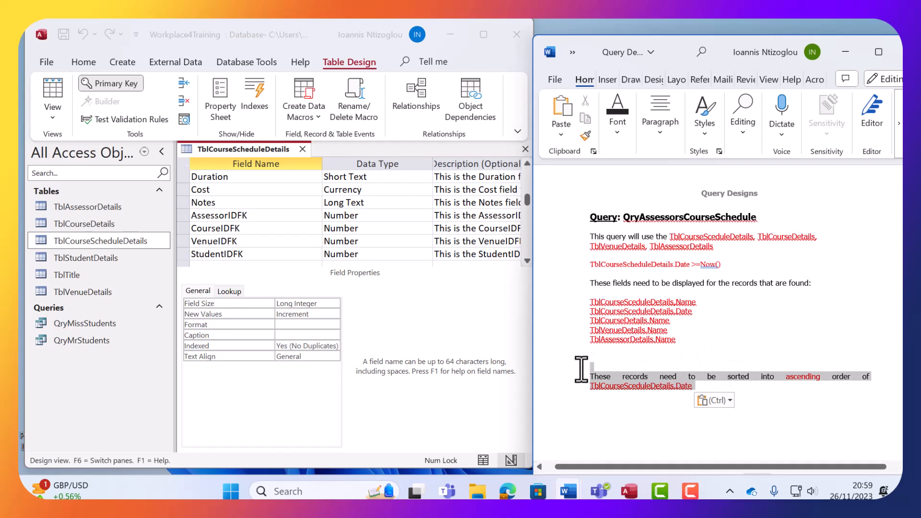
click(660, 123)
click(650, 197)
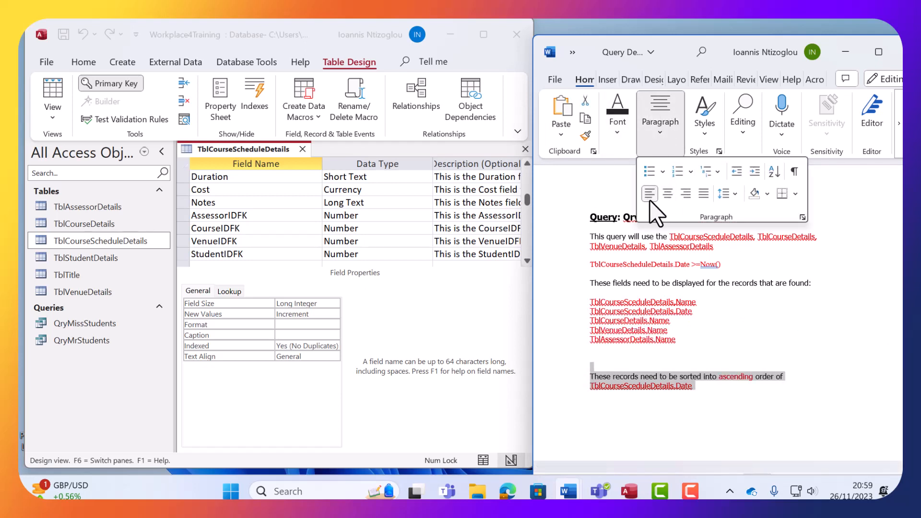
click(753, 355)
- Change the font colour of the whole QryAssessorsCourseSchedule design text to black and review the finished design
drag(734, 392, 592, 218)
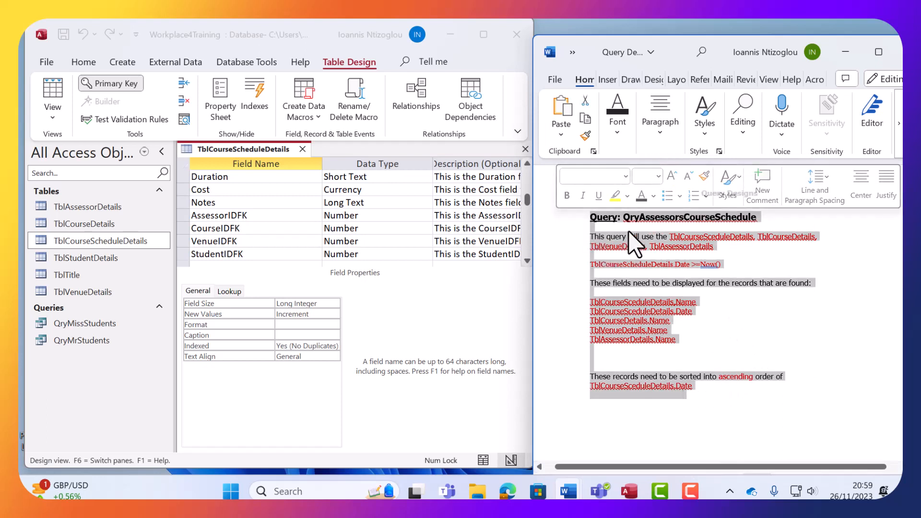
click(641, 195)
click(757, 354)
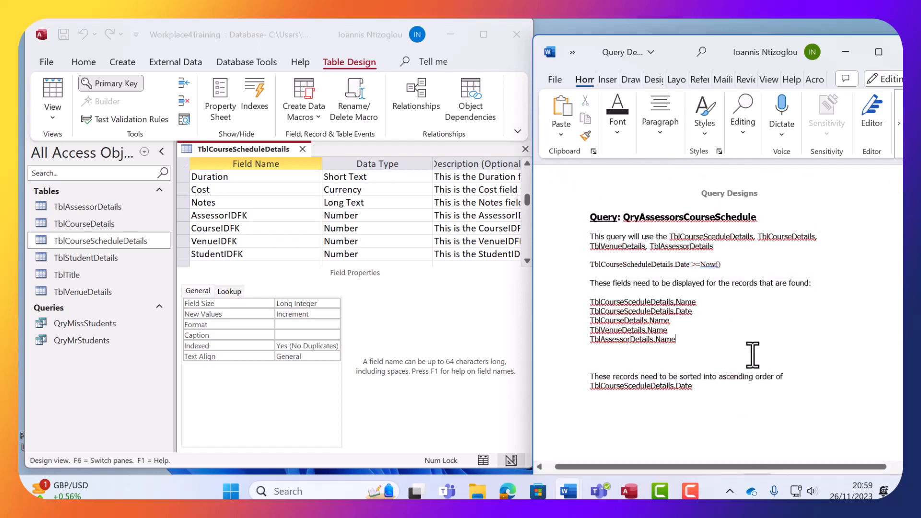
scroll(757, 369, up, 10)
scroll(757, 370, down, 10)
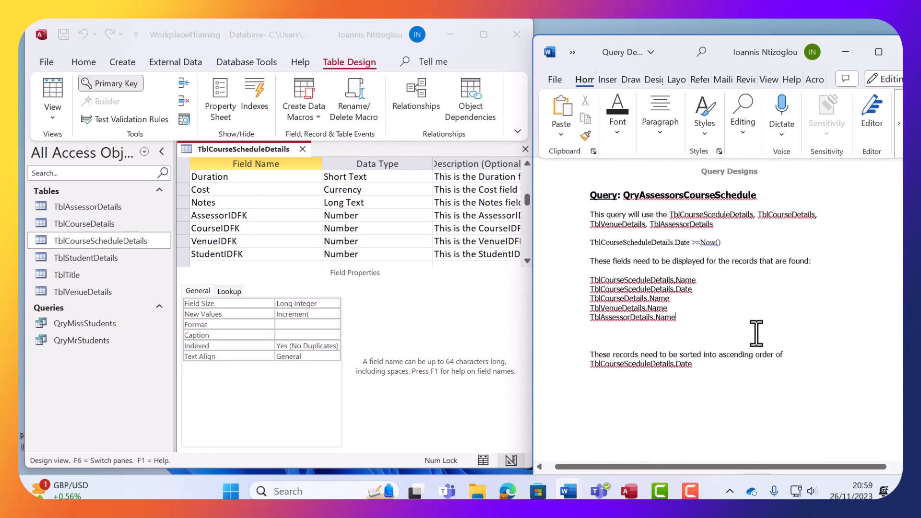
click(696, 281)
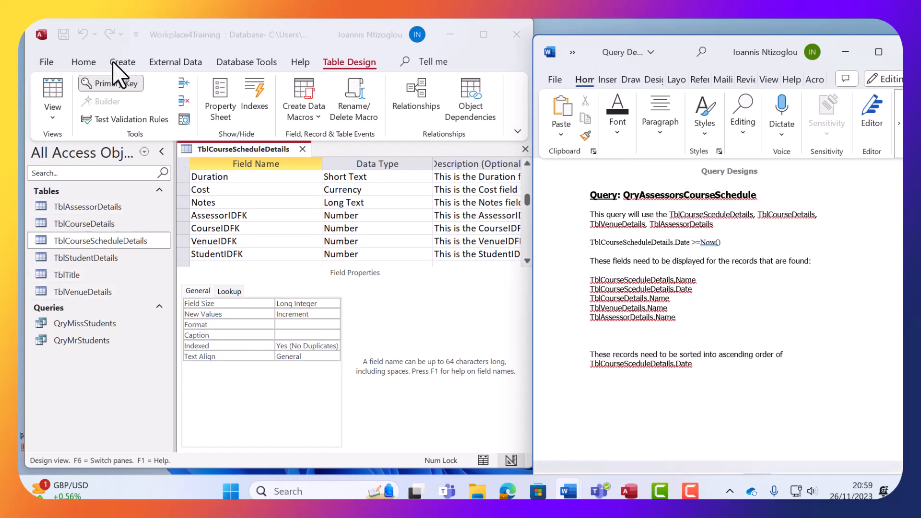
- Switch to Access, close the TblCourseScheduleDetails table and create a new query in Design view
click(302, 149)
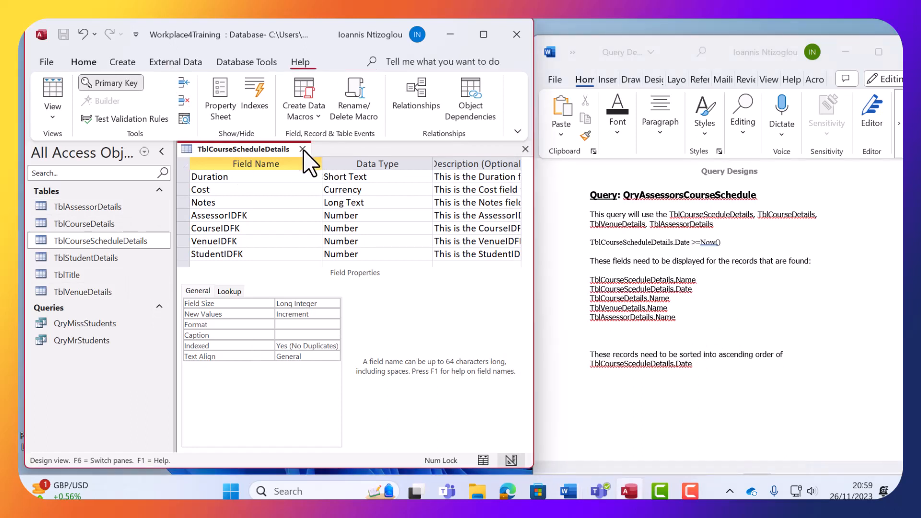
click(123, 63)
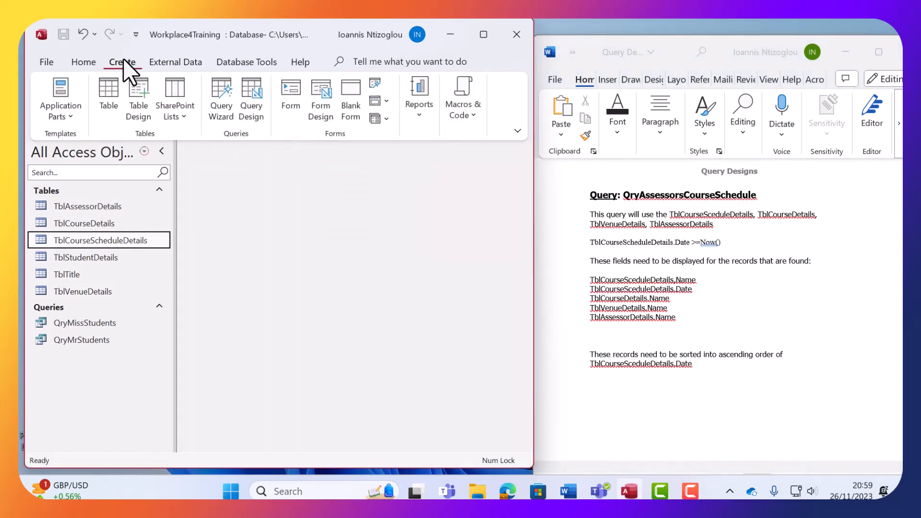
click(254, 102)
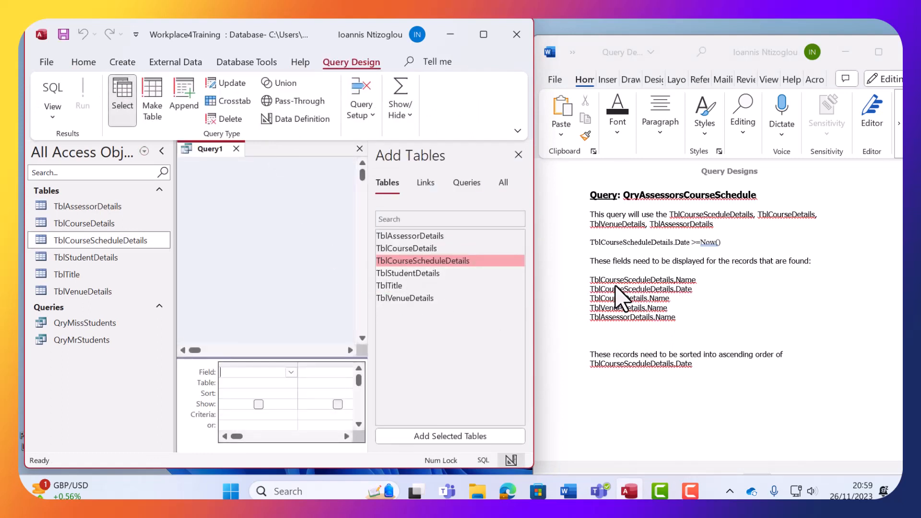
- Add TblCourseScheduleDetails, TblCourseDetails, TblVenueDetails and TblAssessorDetails to the new query
double_click(424, 261)
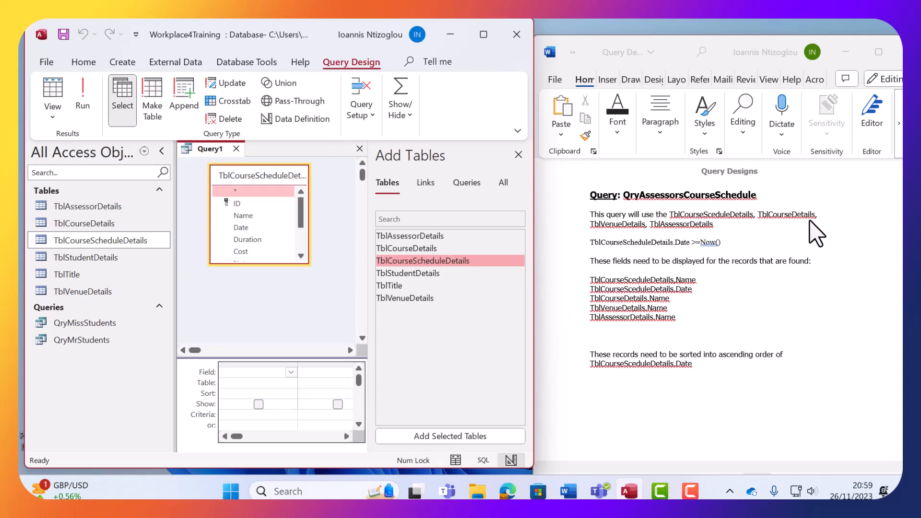
double_click(421, 249)
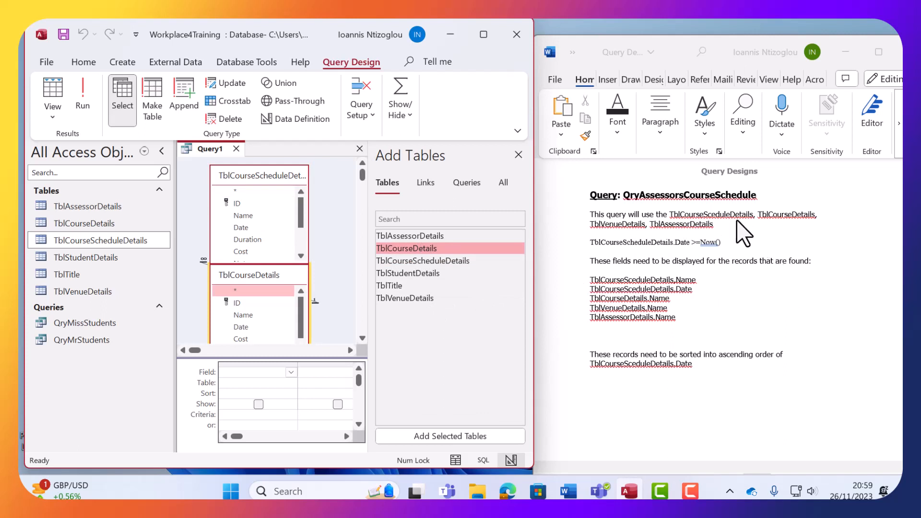
double_click(416, 298)
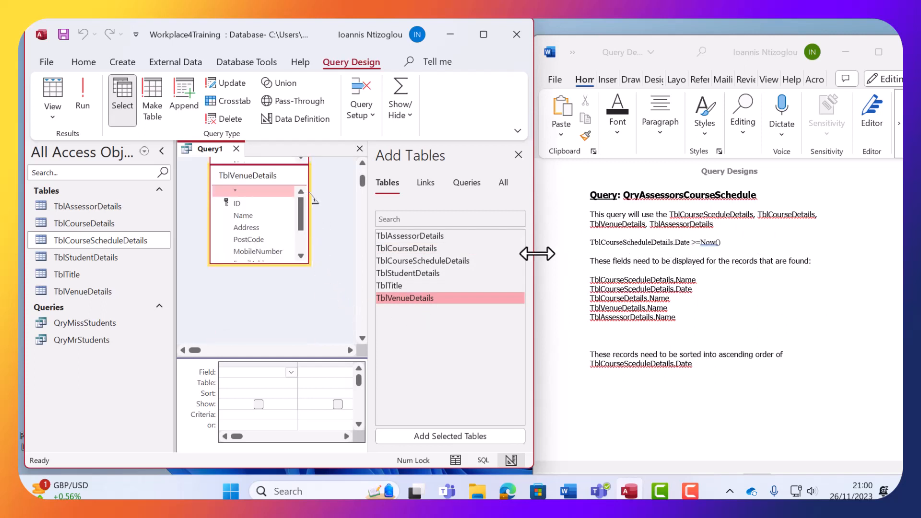
double_click(416, 236)
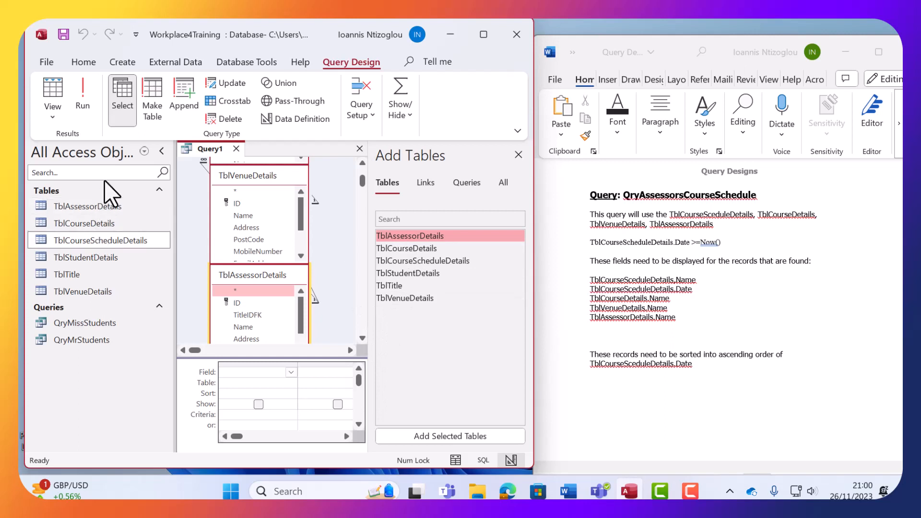
- Collapse the Navigation Pane, maximise the window and move TblVenueDetails and TblAssessorDetails away from the stacked tables
click(162, 151)
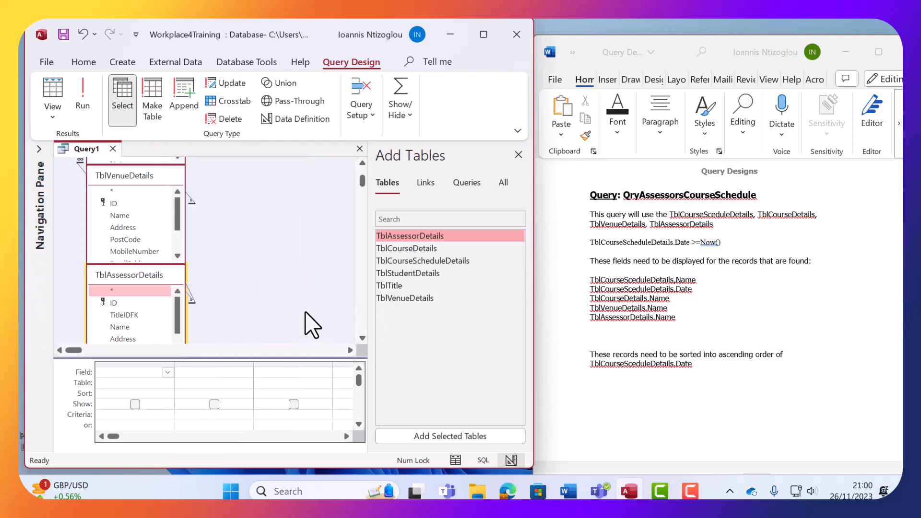
drag(140, 276, 300, 203)
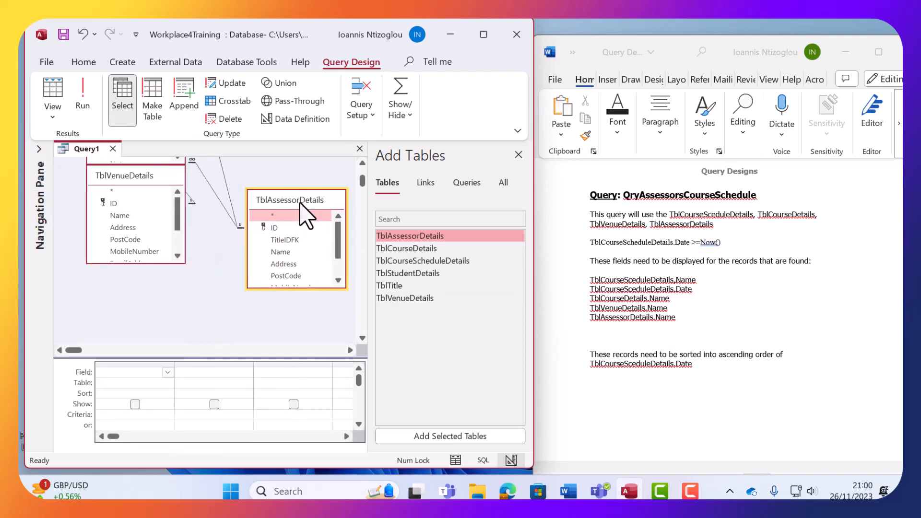
drag(135, 177, 150, 250)
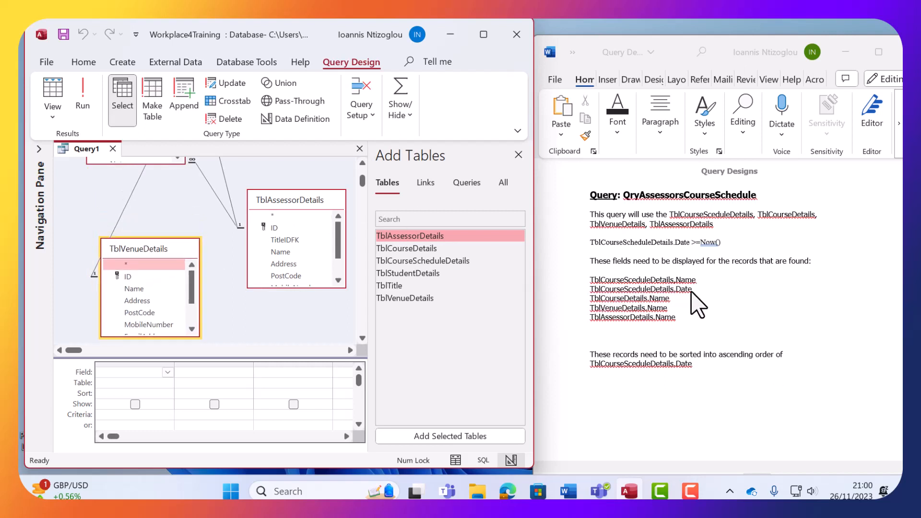
click(483, 35)
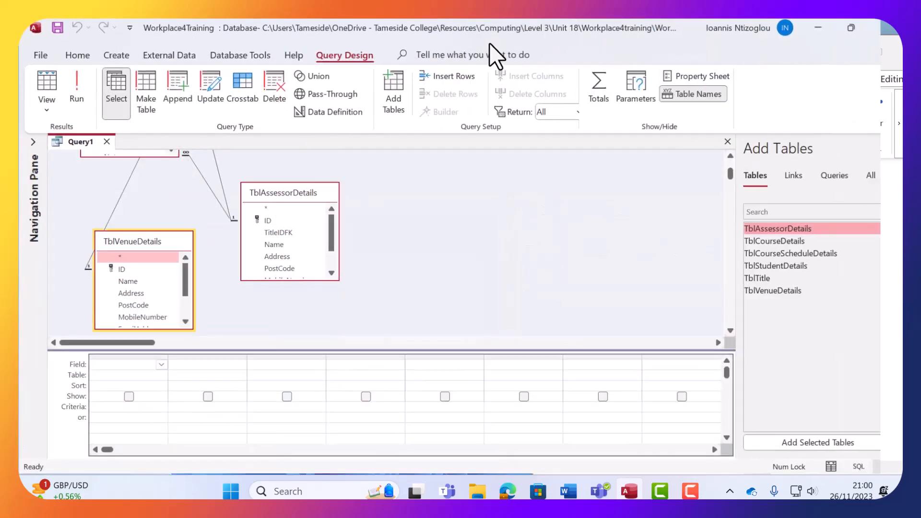
scroll(276, 264, up, 2)
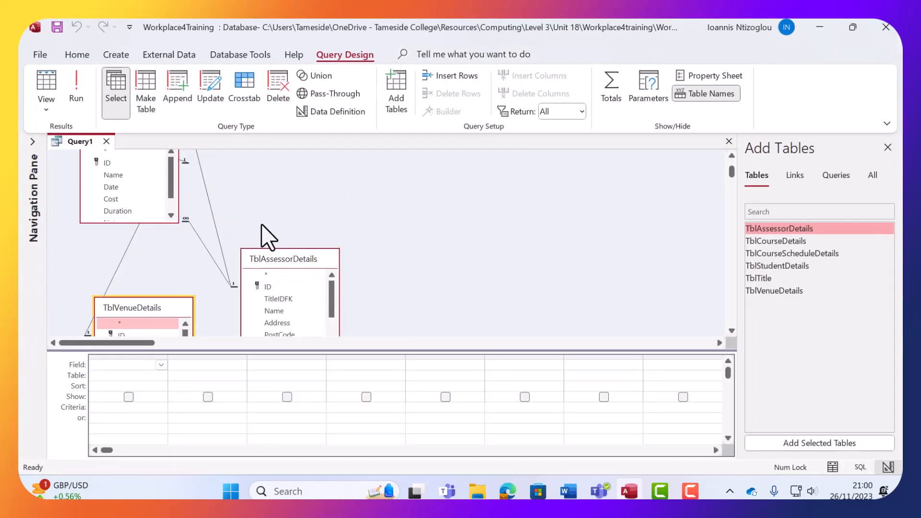
drag(293, 257, 501, 161)
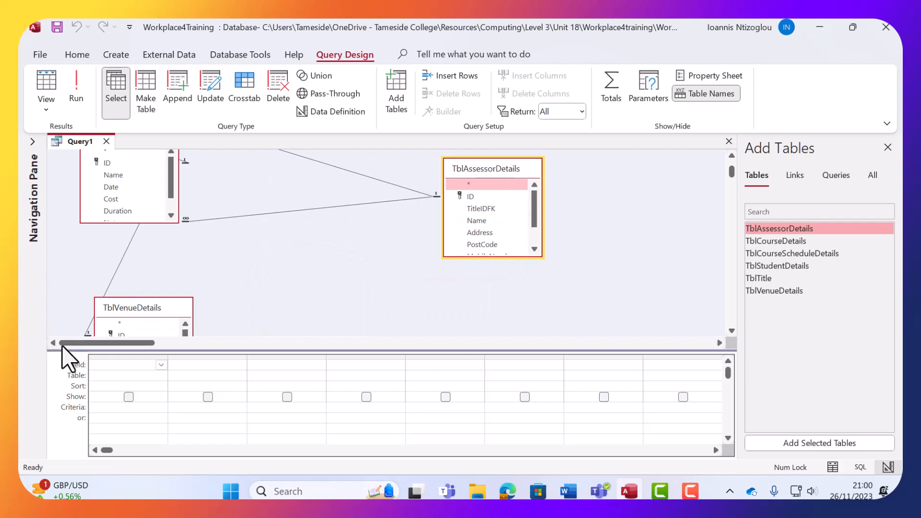
drag(161, 309, 363, 204)
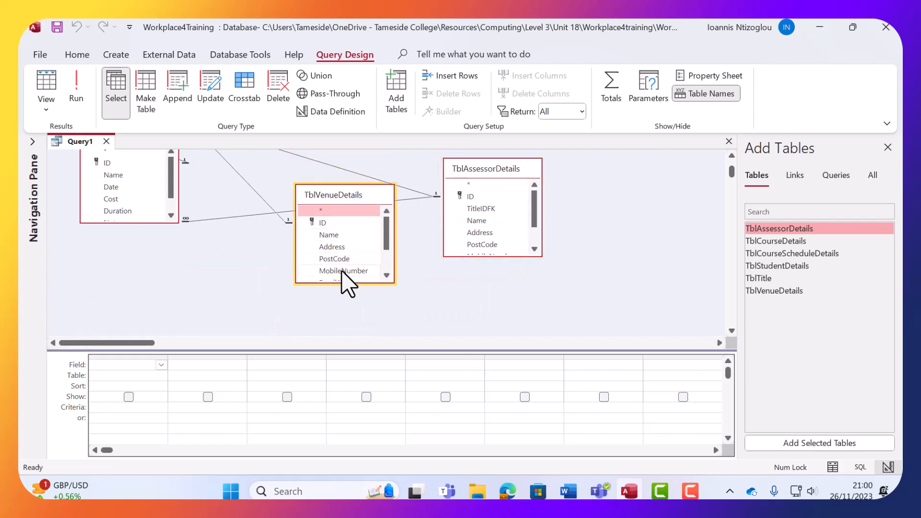
scroll(716, 251, up, 4)
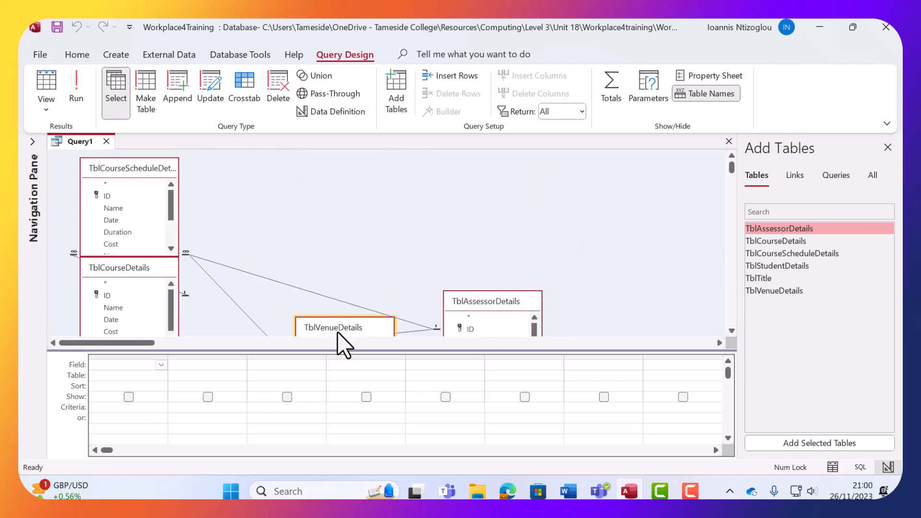
drag(343, 333, 376, 202)
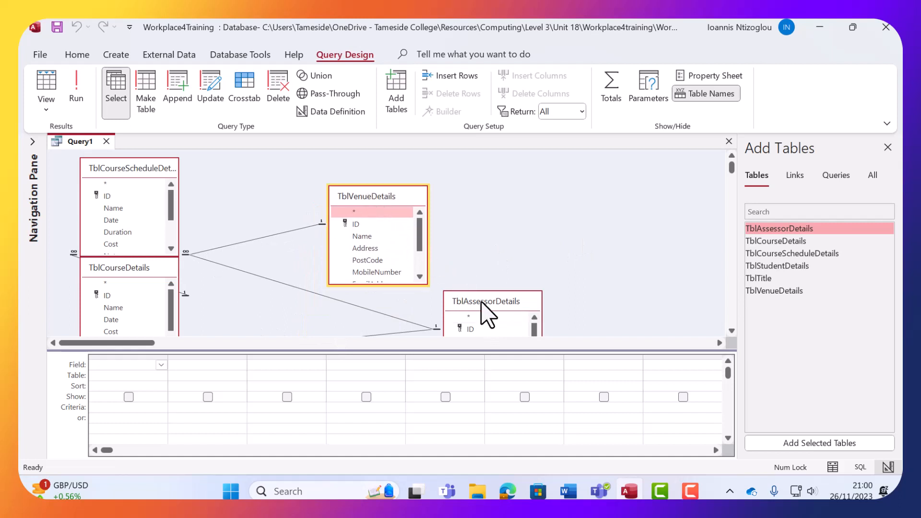
drag(485, 301, 571, 175)
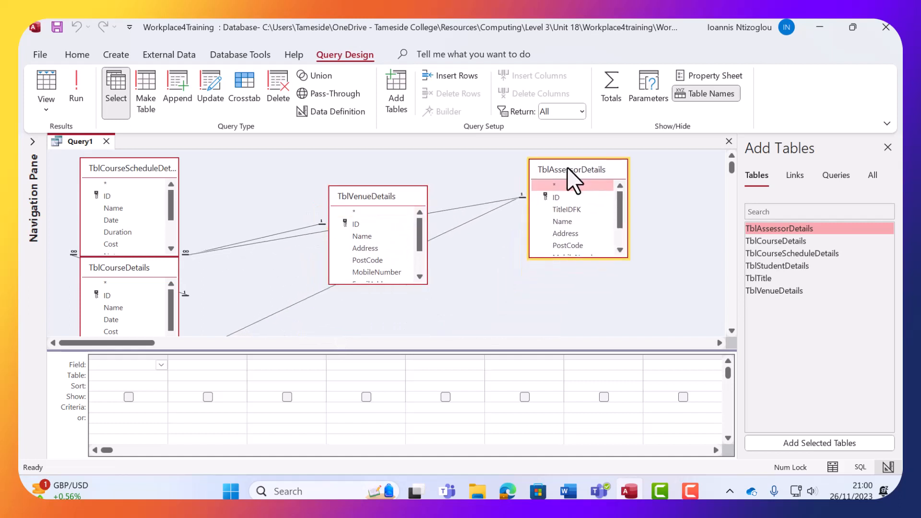
- Enlarge the TblAssessorDetails and TblVenueDetails boxes to show all their fields, and place TblVenueDetails beside TblAssessorDetails
click(578, 272)
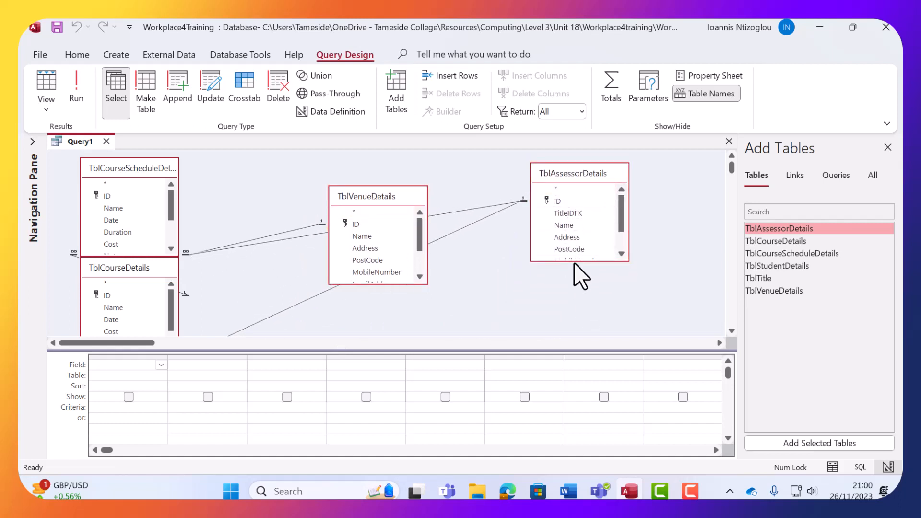
drag(573, 261, 577, 305)
click(394, 289)
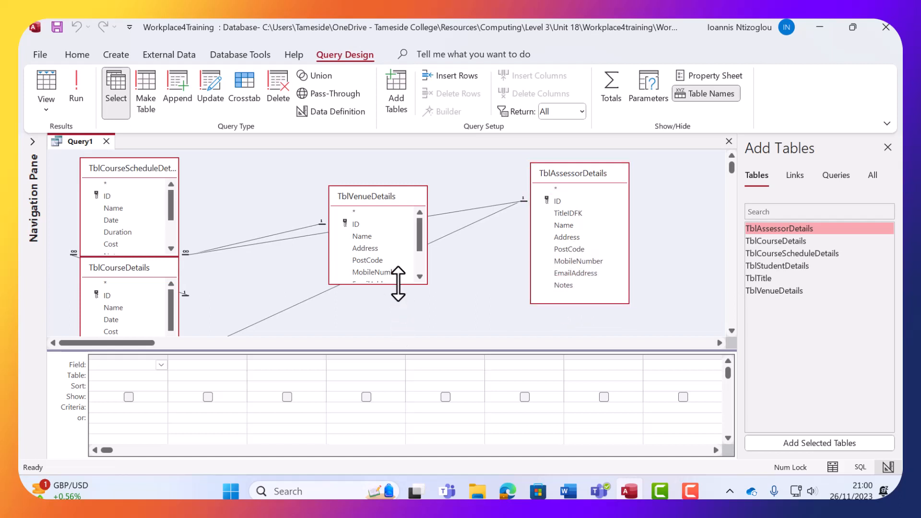
drag(399, 283, 407, 335)
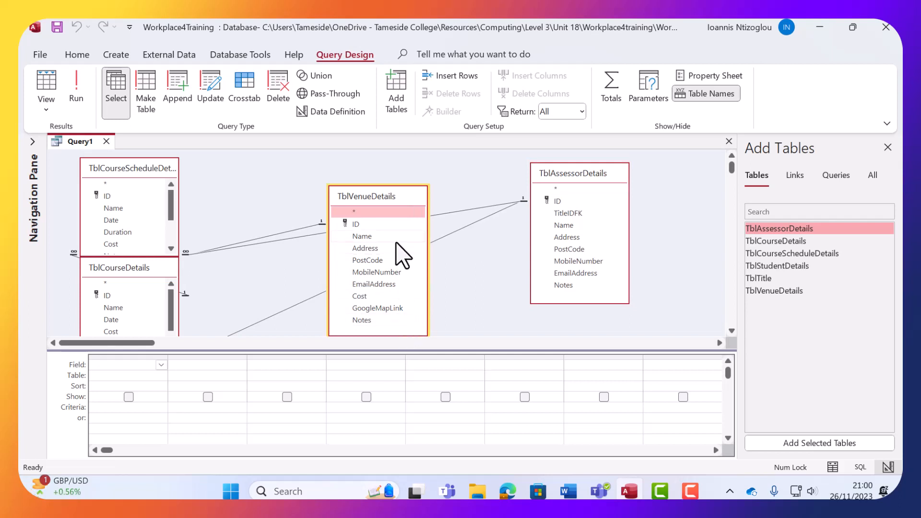
drag(394, 198, 477, 170)
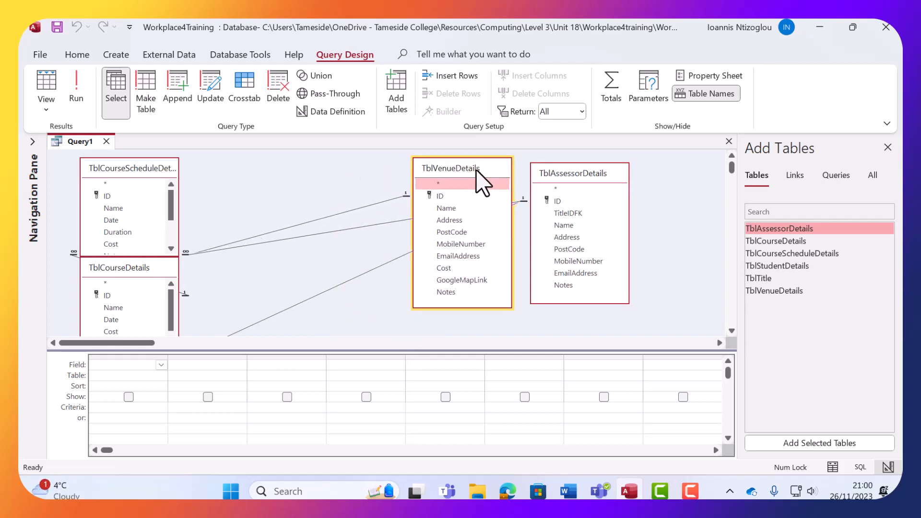
- Move TblCourseScheduleDetails and TblCourseDetails into the row of tables and enlarge both boxes to show all their fields
drag(118, 167, 312, 165)
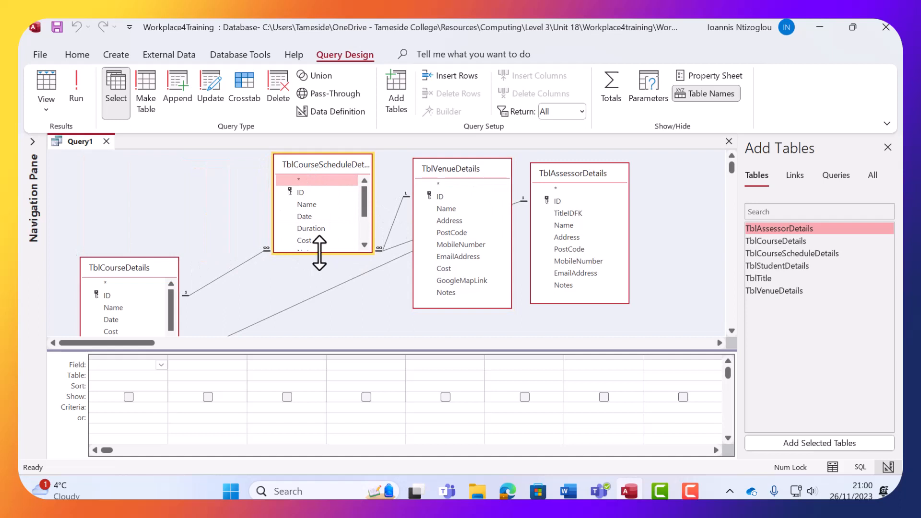
drag(320, 252, 321, 333)
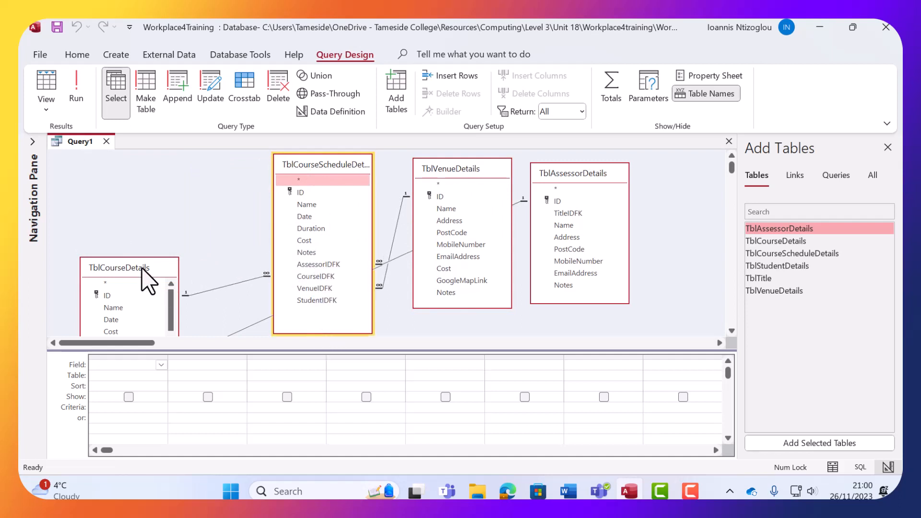
drag(143, 268, 166, 160)
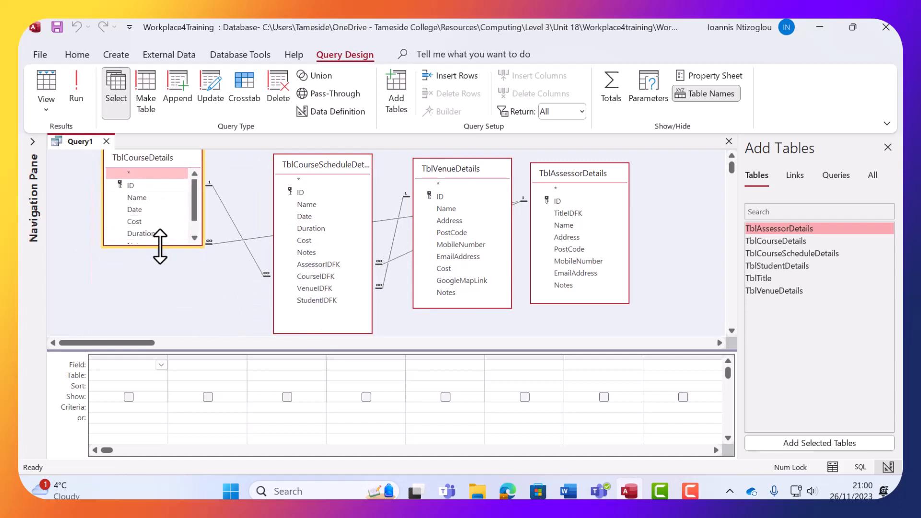
drag(165, 245, 170, 305)
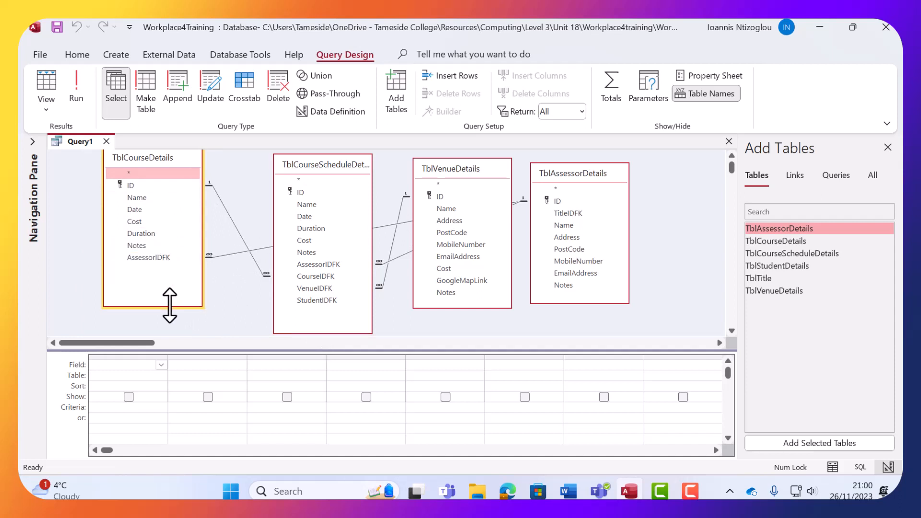
- Swap the two course tables so TblCourseScheduleDetails comes first and TblCourseDetails second, and restore the window beside the Word design
drag(345, 164, 314, 173)
drag(139, 176, 163, 163)
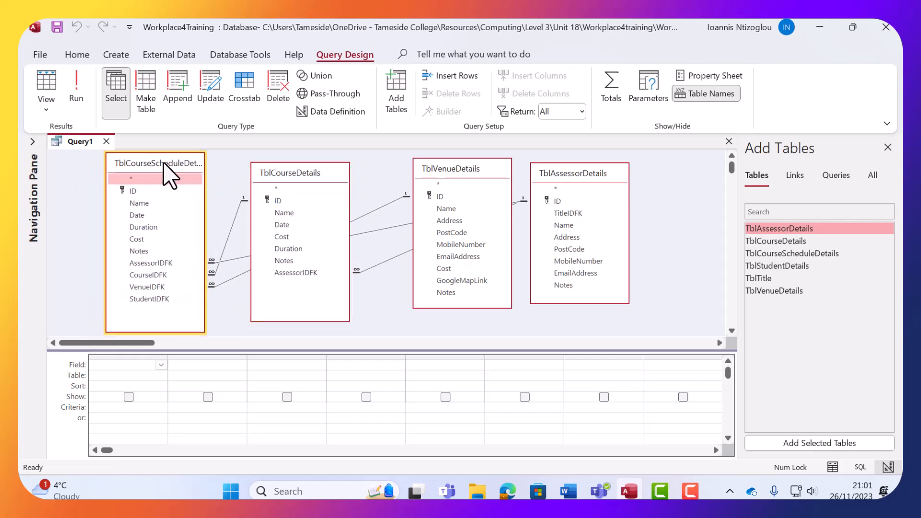
click(852, 28)
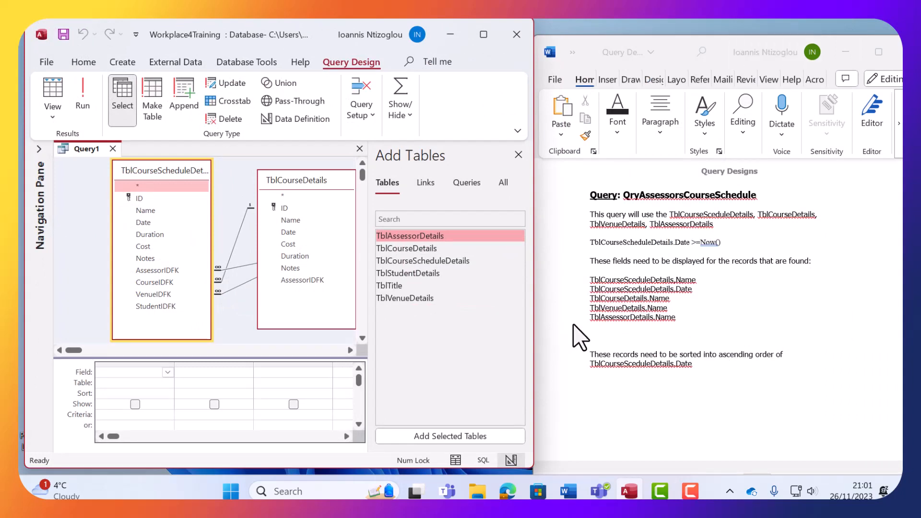
- Even out the spacing of TblVenueDetails and TblAssessorDetails in the maximised window, and return it to the side-by-side layout
click(478, 45)
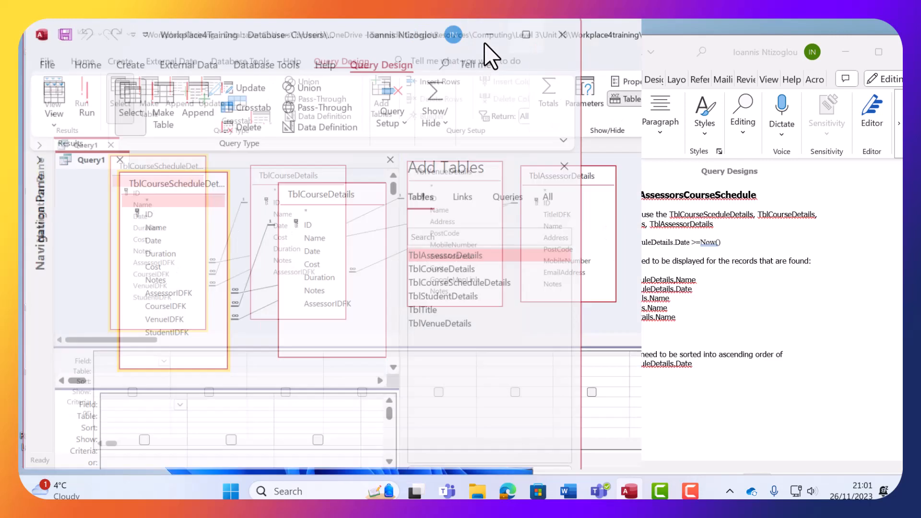
click(470, 169)
mouse_move(471, 168)
mouse_down()
mouse_move(554, 171)
mouse_move(456, 169)
mouse_up()
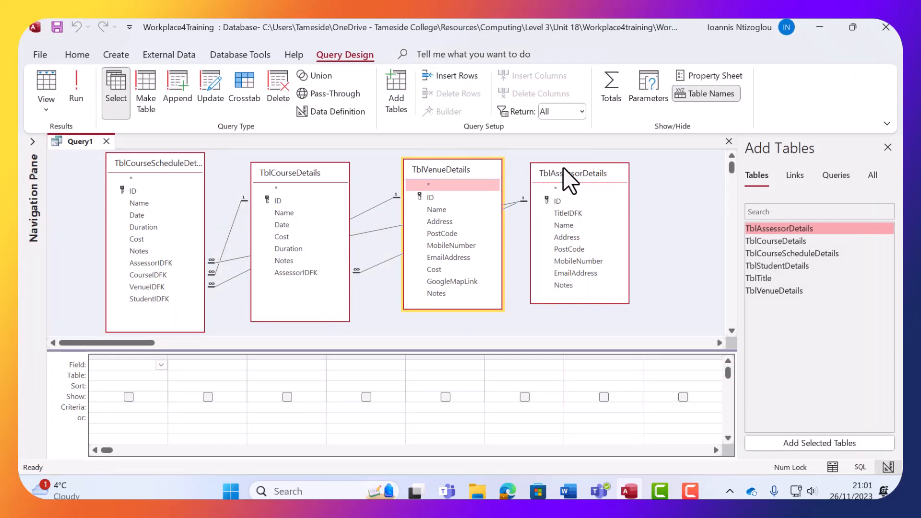
drag(564, 174, 567, 170)
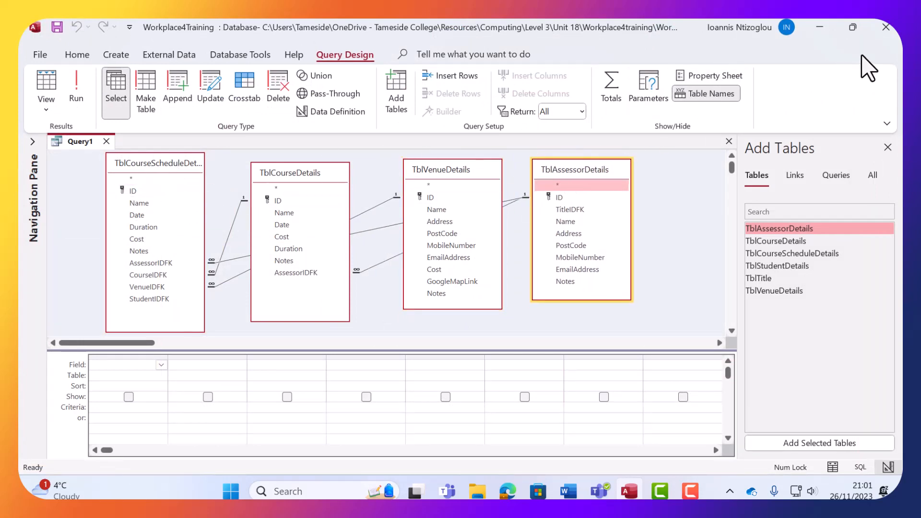
click(852, 28)
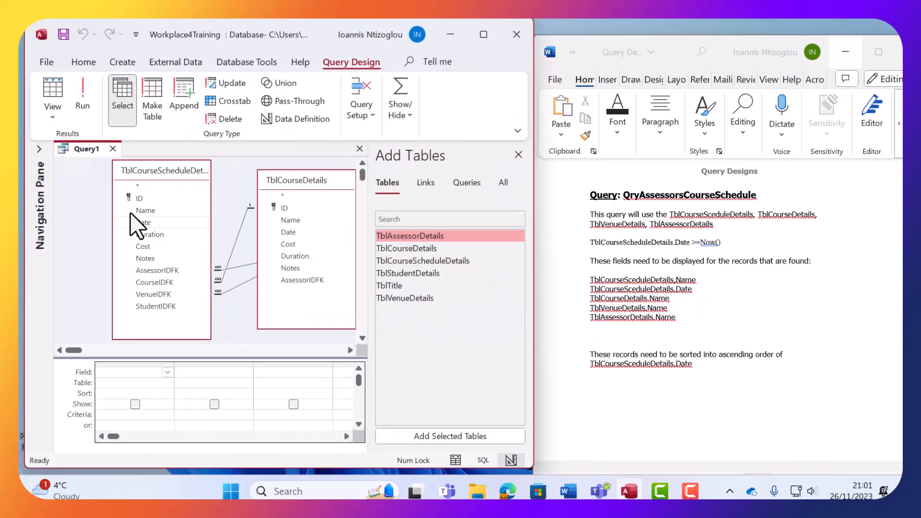
double_click(144, 212)
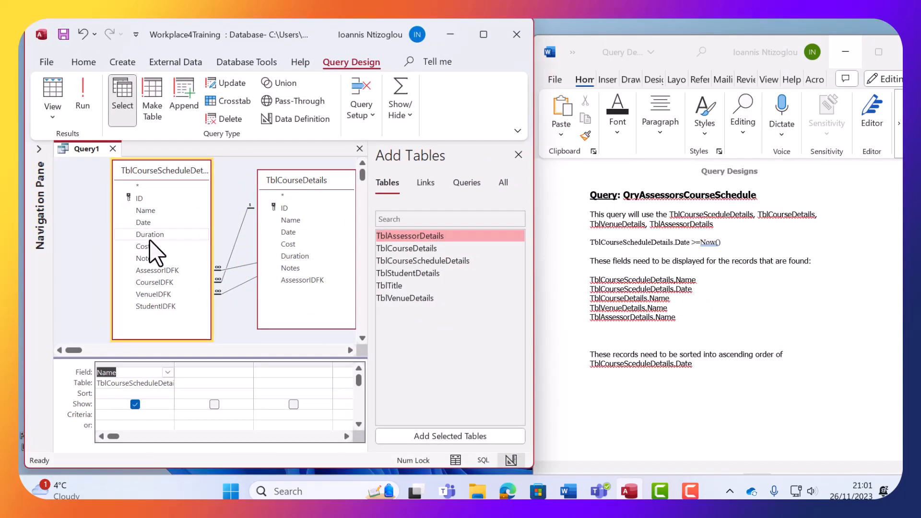
double_click(144, 223)
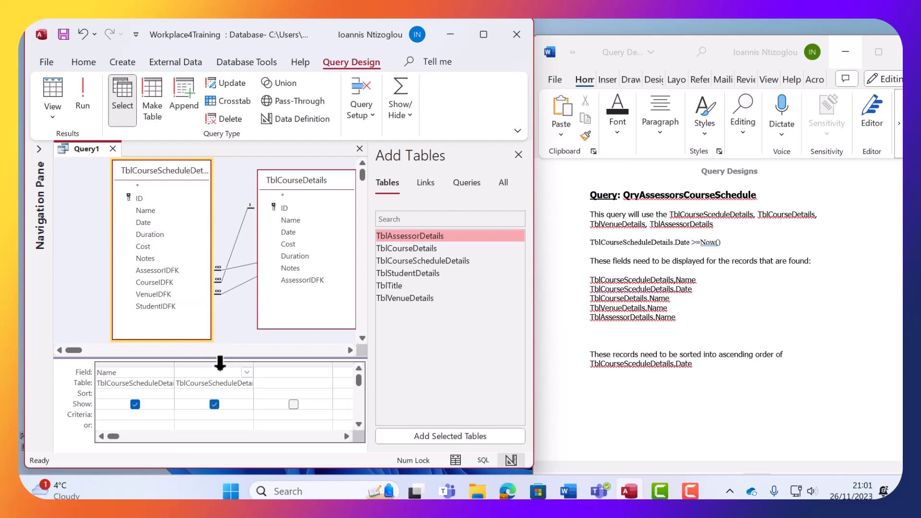
click(138, 376)
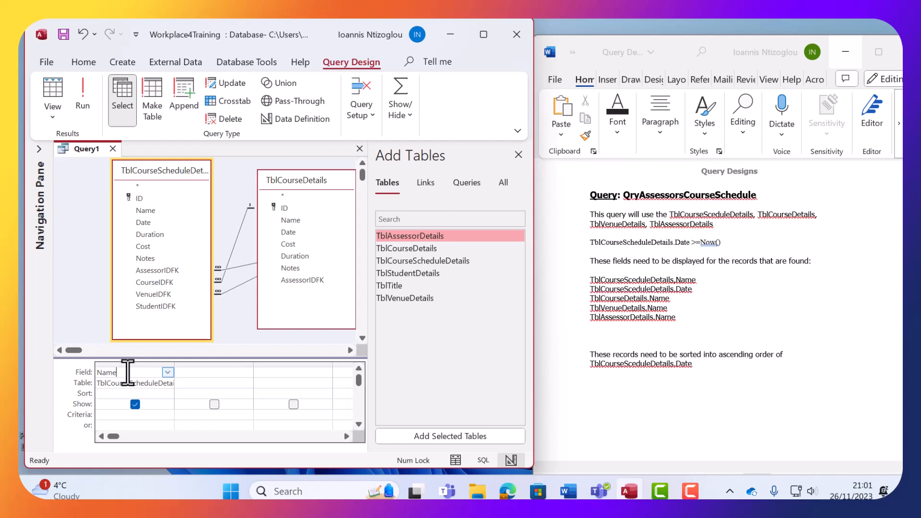
double_click(128, 372)
click(233, 394)
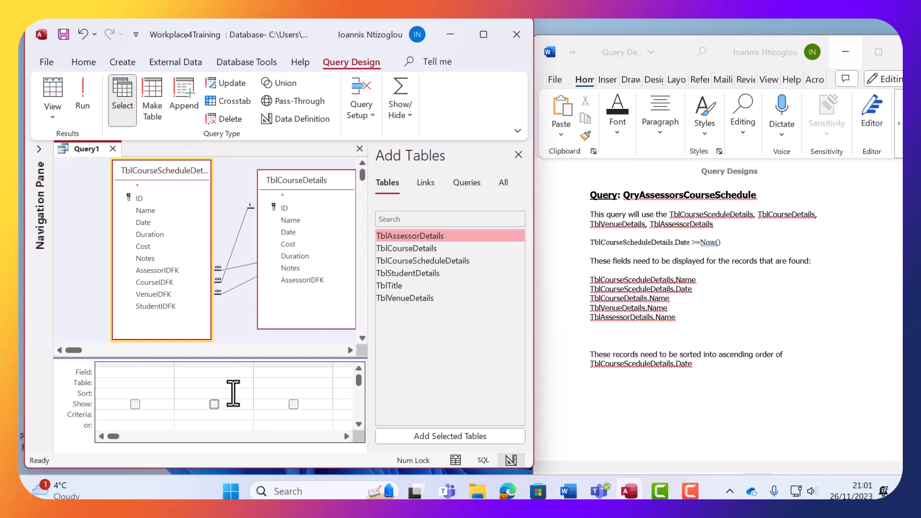
click(167, 373)
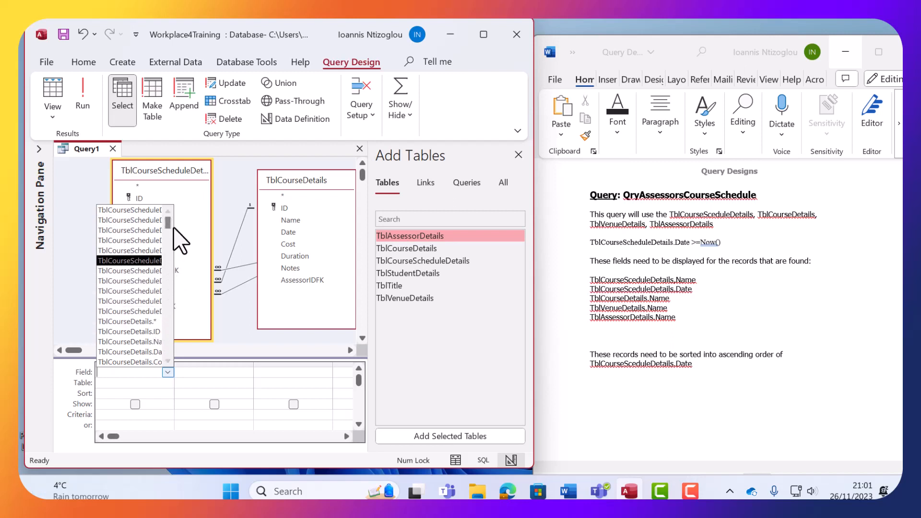
click(183, 211)
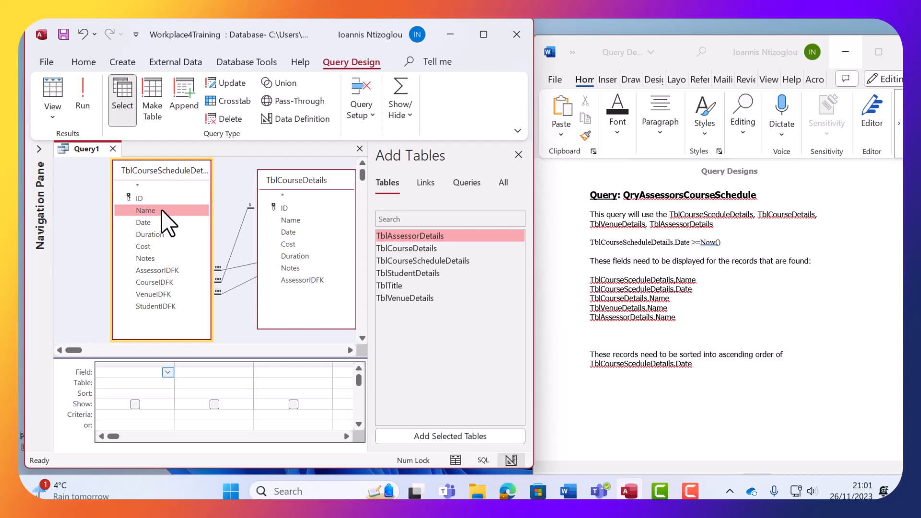
- Add the Name and Date fields from TblCourseScheduleDetails to the first two query columns and close the Add Tables pane
drag(162, 212, 136, 376)
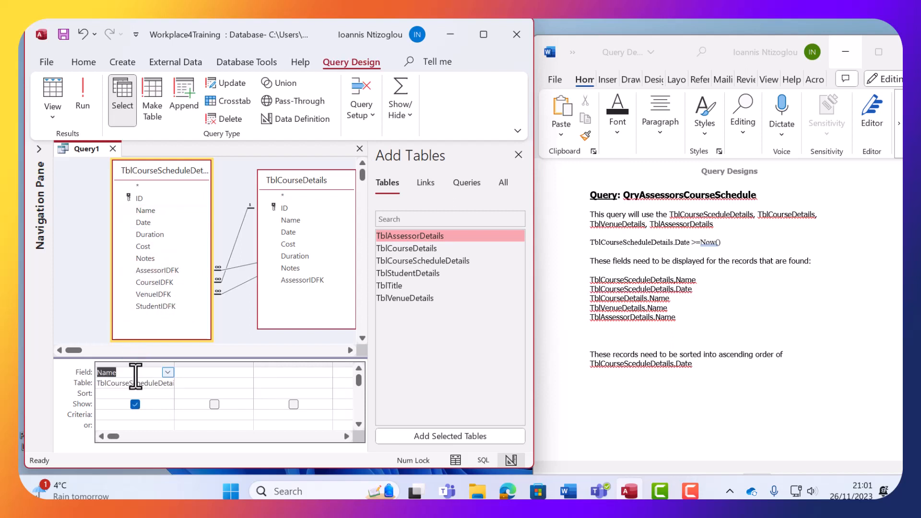
drag(137, 225, 217, 376)
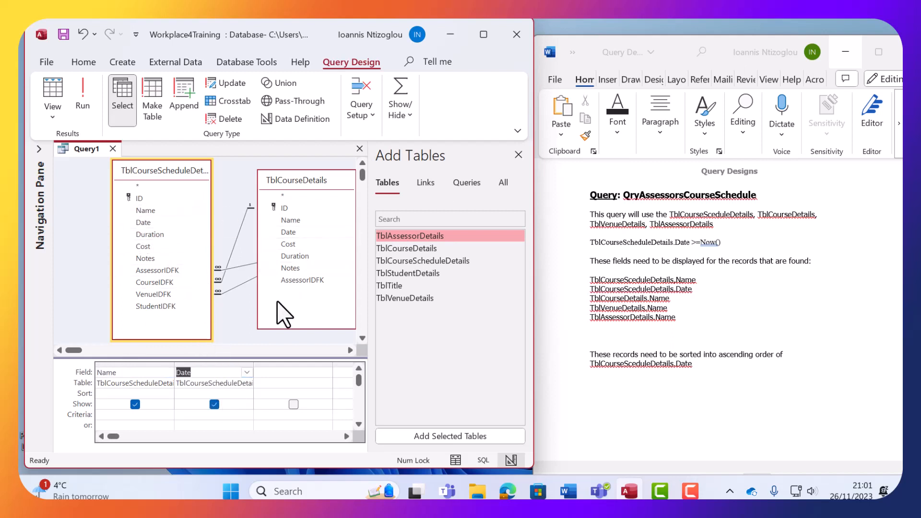
click(518, 154)
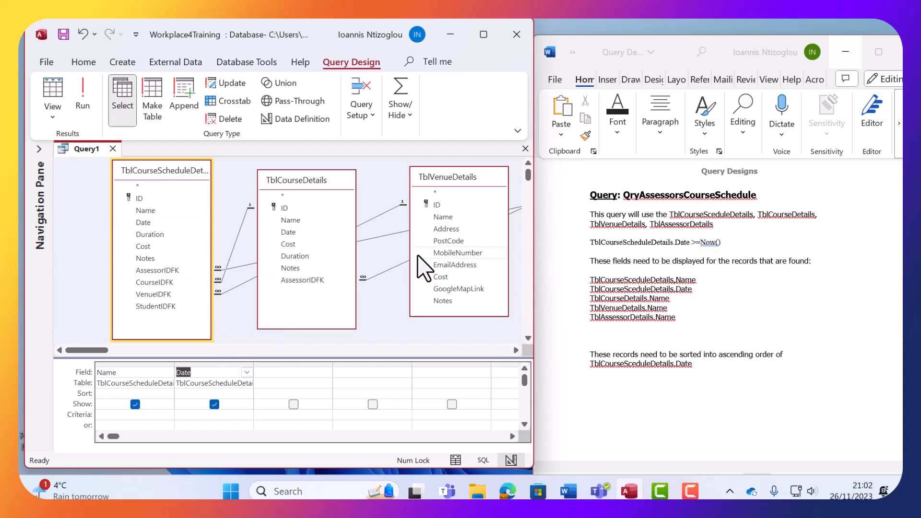
- Remove TblCourseScheduleDetails from the query, then add it again and enlarge its box to show all its fields
click(165, 166)
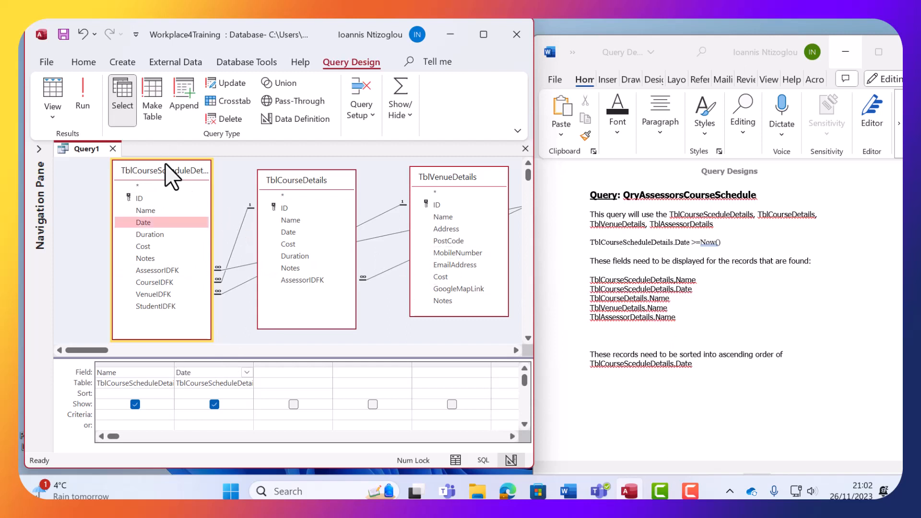
right_click(165, 168)
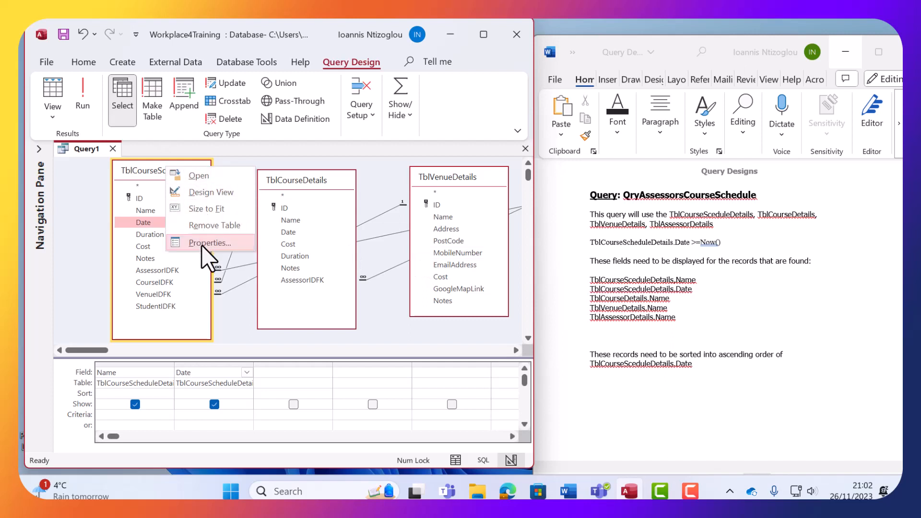
click(212, 224)
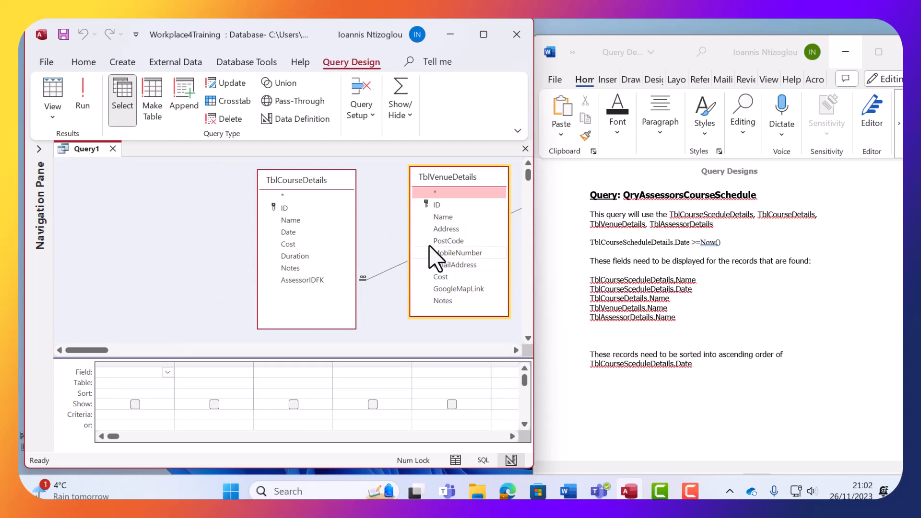
right_click(202, 245)
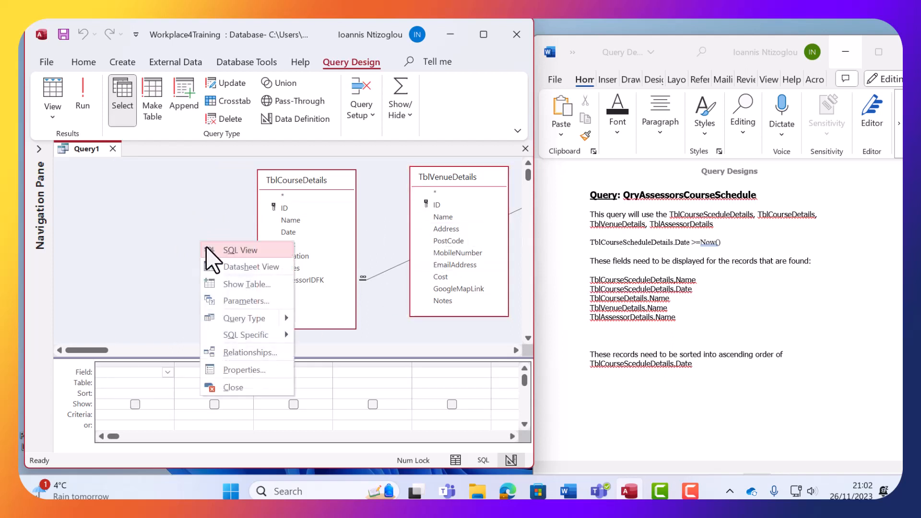
click(242, 284)
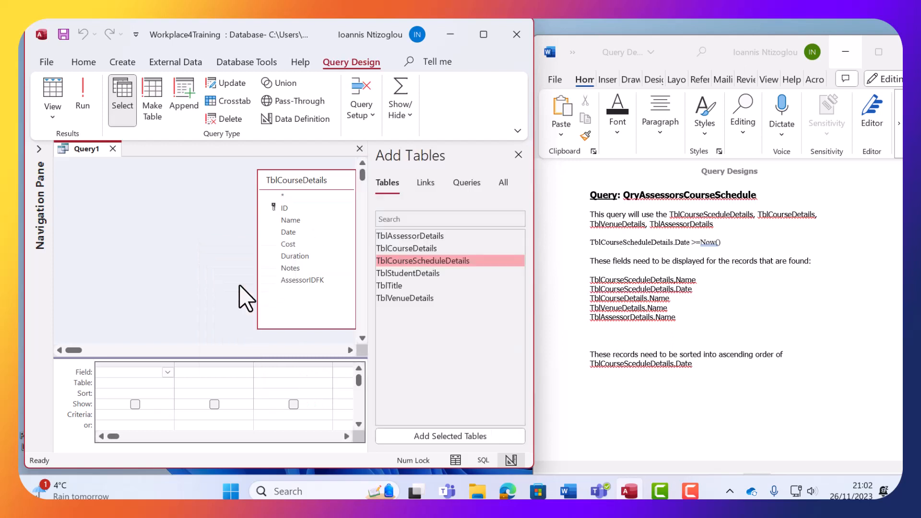
double_click(412, 261)
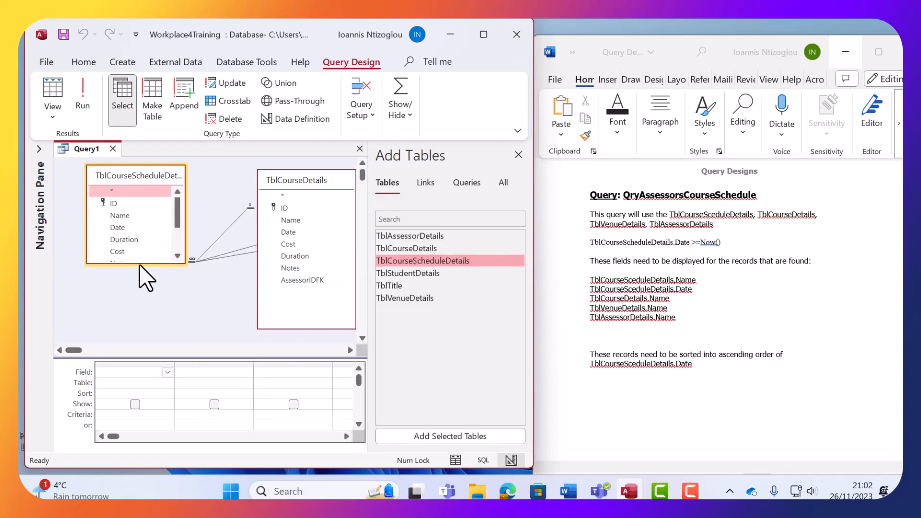
drag(139, 264, 146, 342)
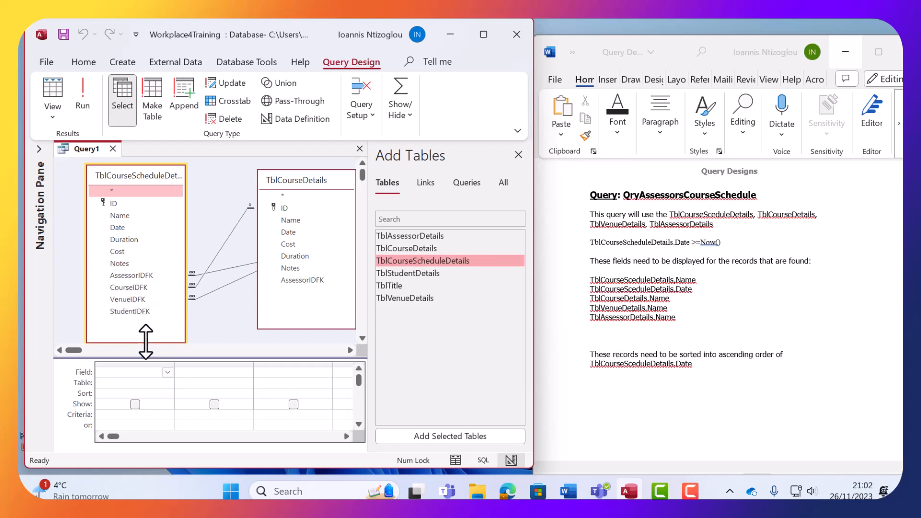
- Add Name and Date from TblCourseScheduleDetails, followed by Name from TblCourseDetails, TblVenueDetails and TblAssessorDetails, and close the Add Tables pane
double_click(116, 215)
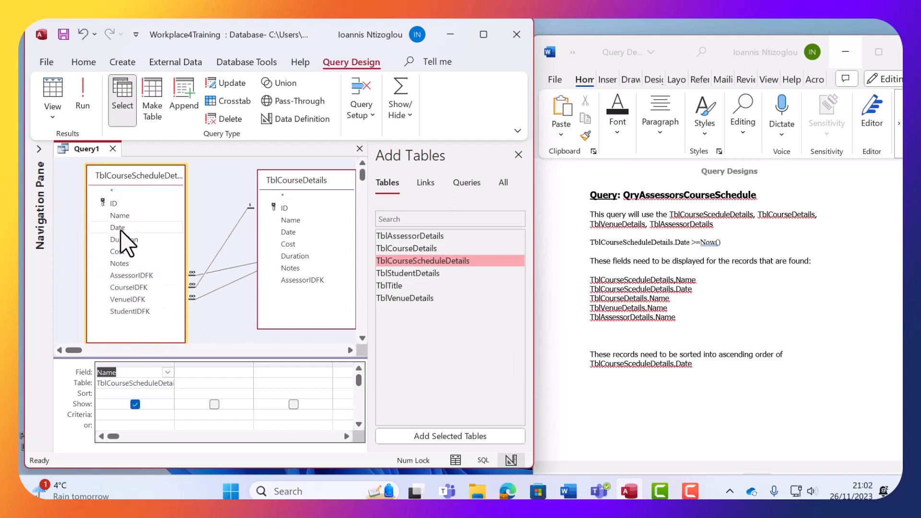
double_click(120, 229)
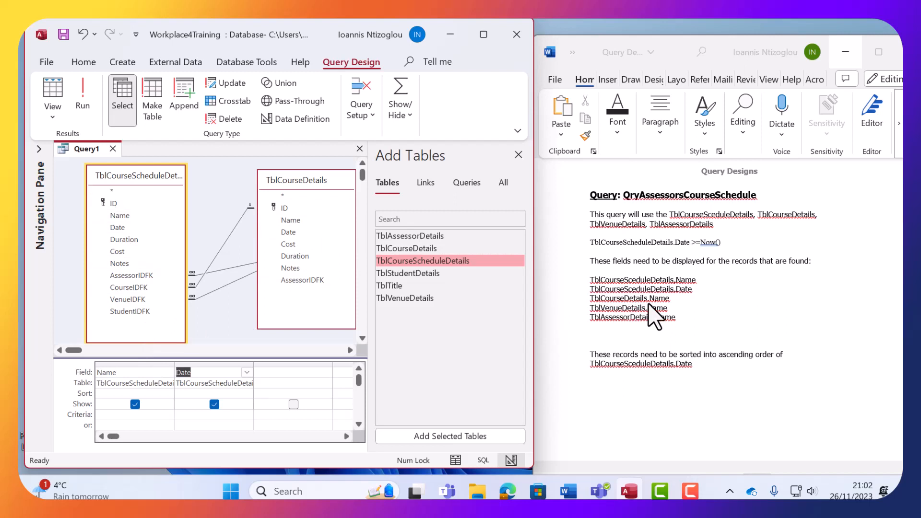
double_click(291, 220)
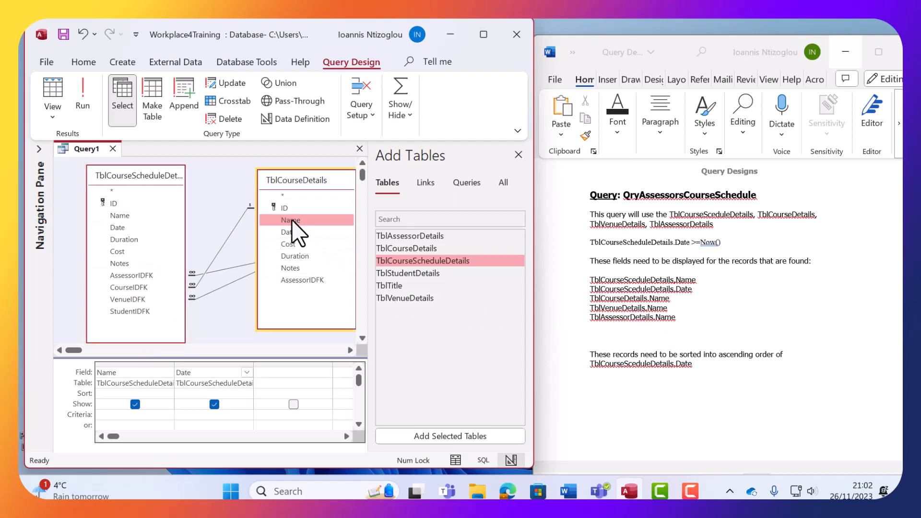
click(519, 155)
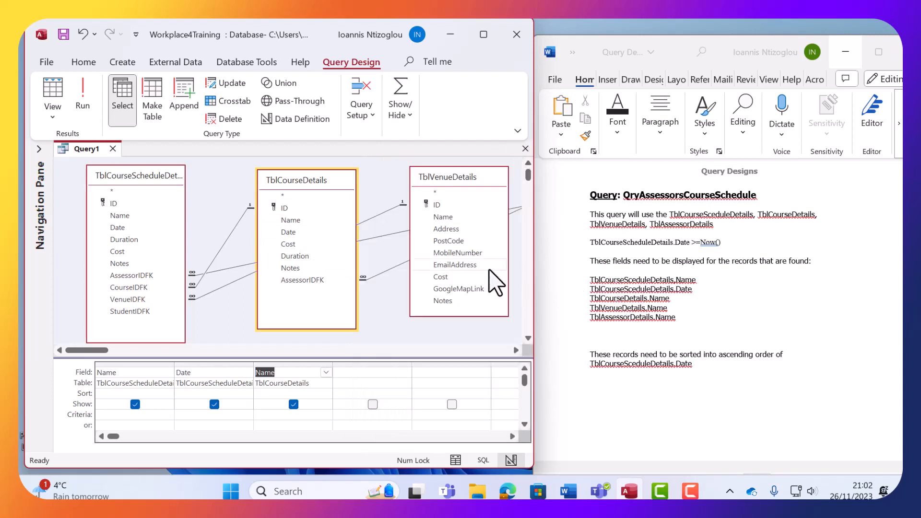
double_click(442, 217)
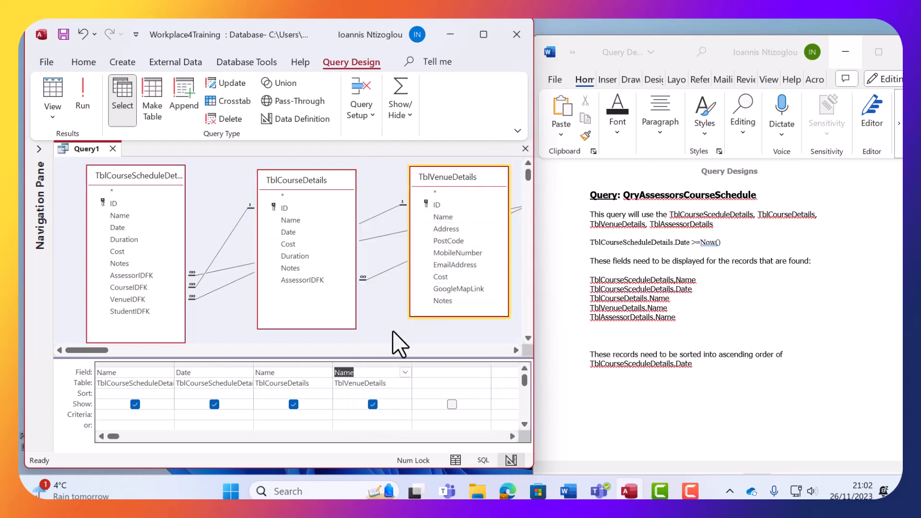
drag(100, 353, 120, 353)
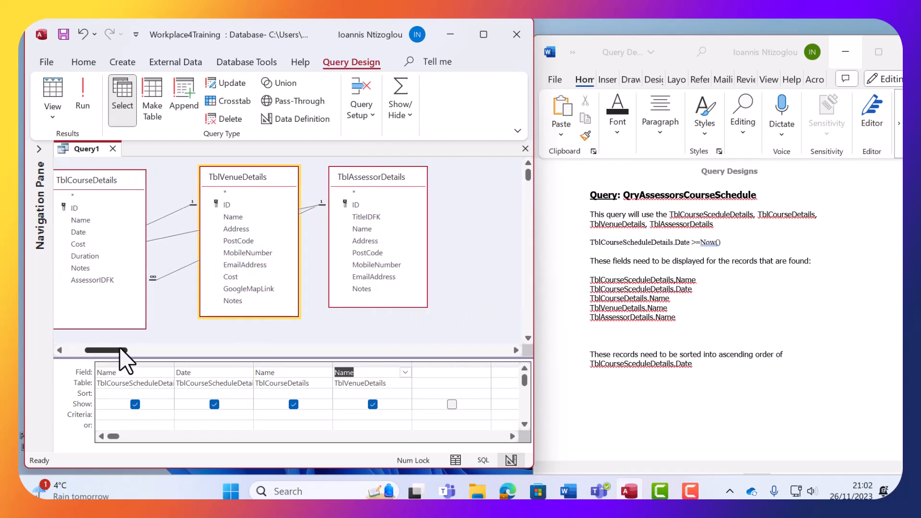
double_click(364, 229)
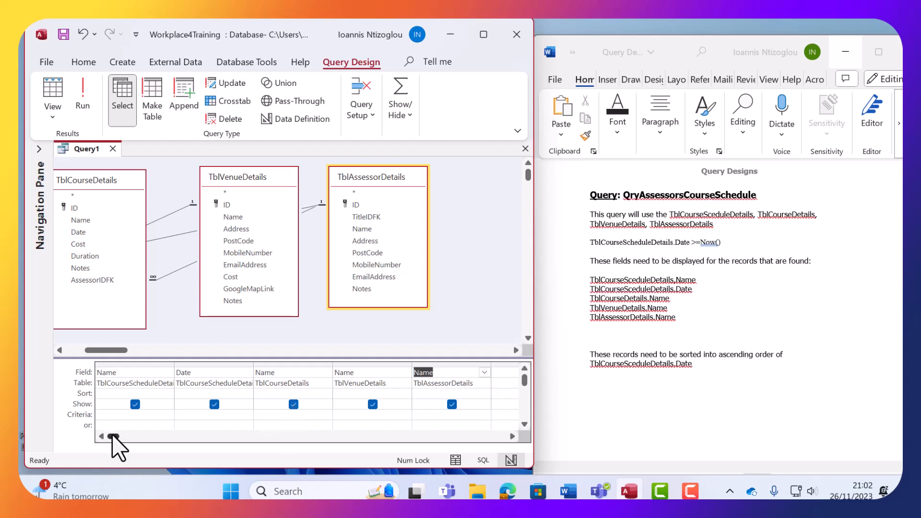
- Set the Date column's sort to Ascending and widen that column to show its full table name
click(213, 393)
click(247, 393)
click(222, 406)
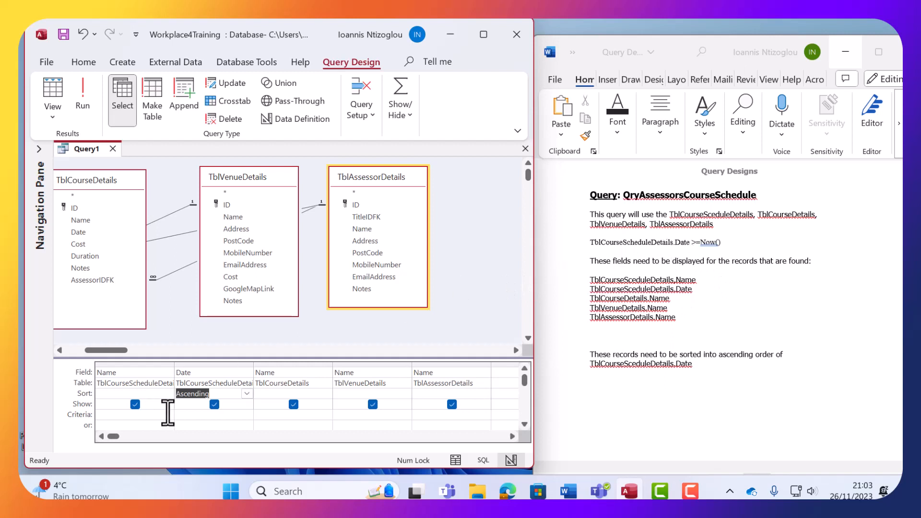
click(253, 363)
drag(253, 364, 277, 365)
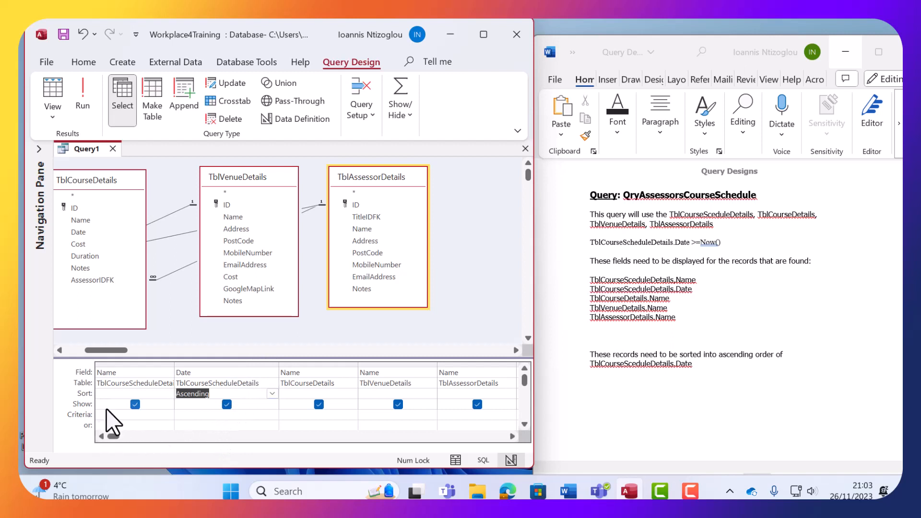
- Copy the condition >=Now() from the Word design into the criteria of the Date column
click(207, 415)
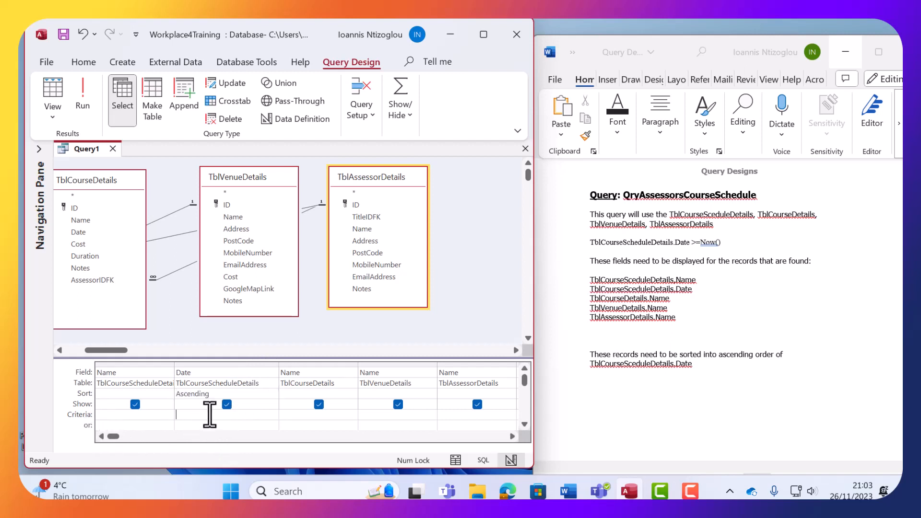
click(720, 242)
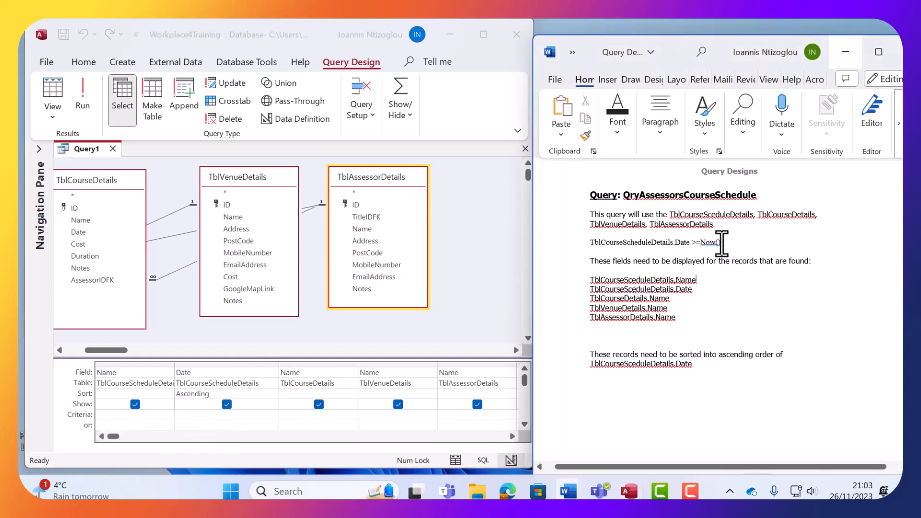
drag(722, 243, 691, 246)
key(ctrl+c)
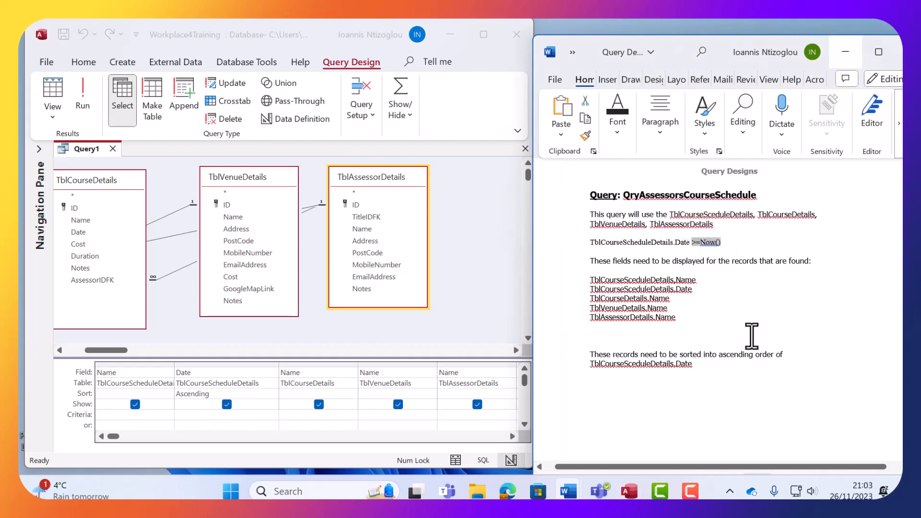
click(226, 413)
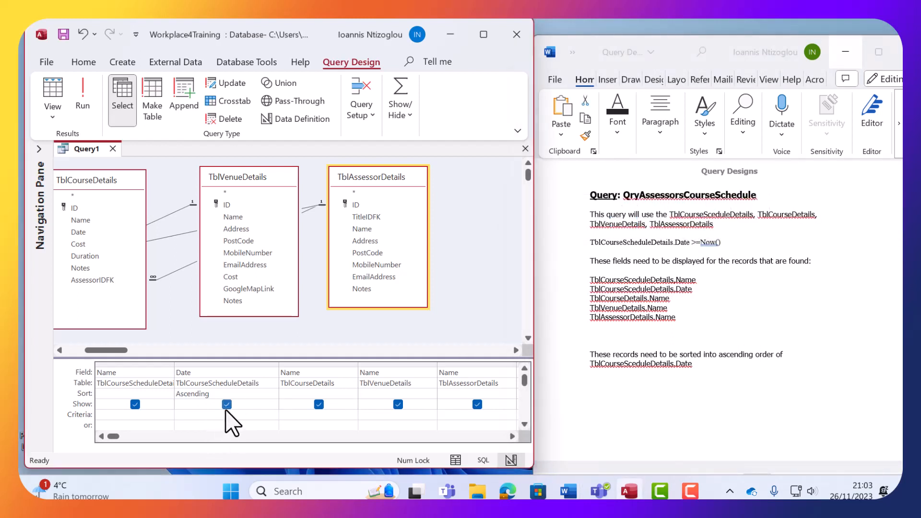
key(ctrl+v)
- Save the query as QryAssessorsCourseSchedule, copying the name from the Word design
click(63, 34)
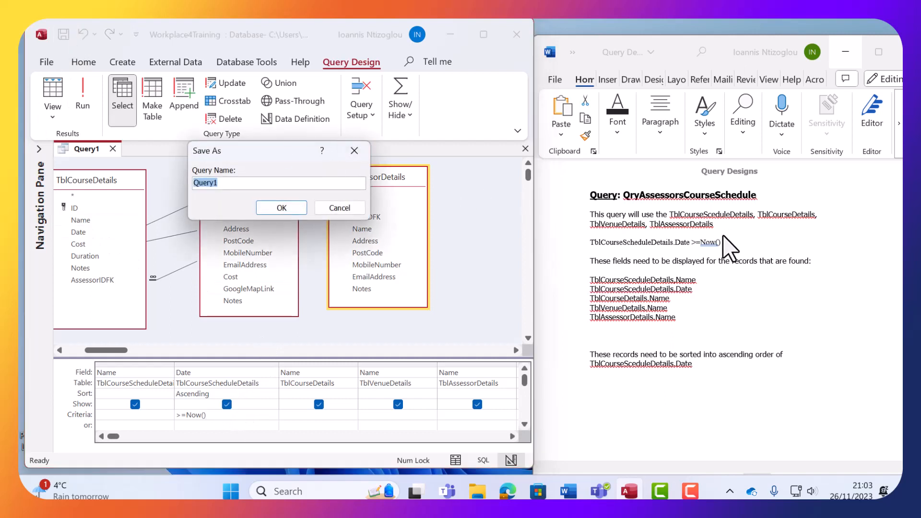
click(711, 197)
double_click(711, 196)
key(ctrl+c)
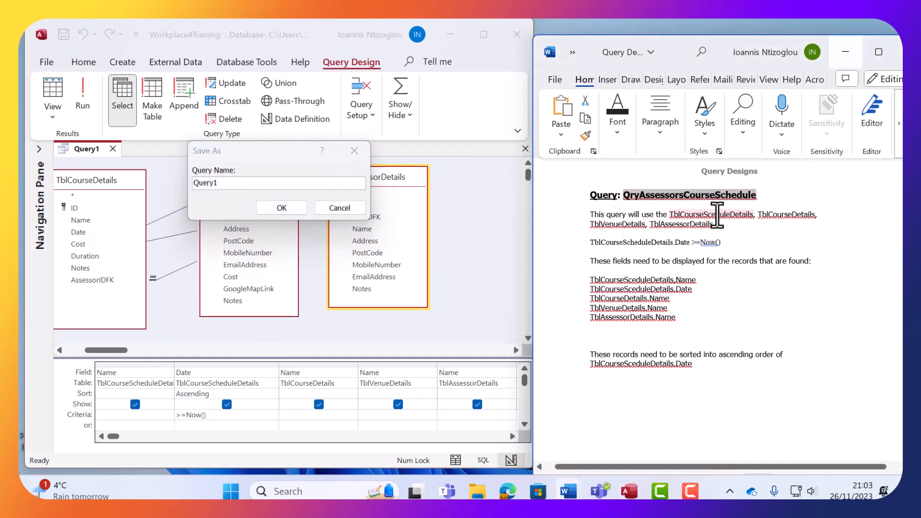
click(67, 153)
key(ctrl+v)
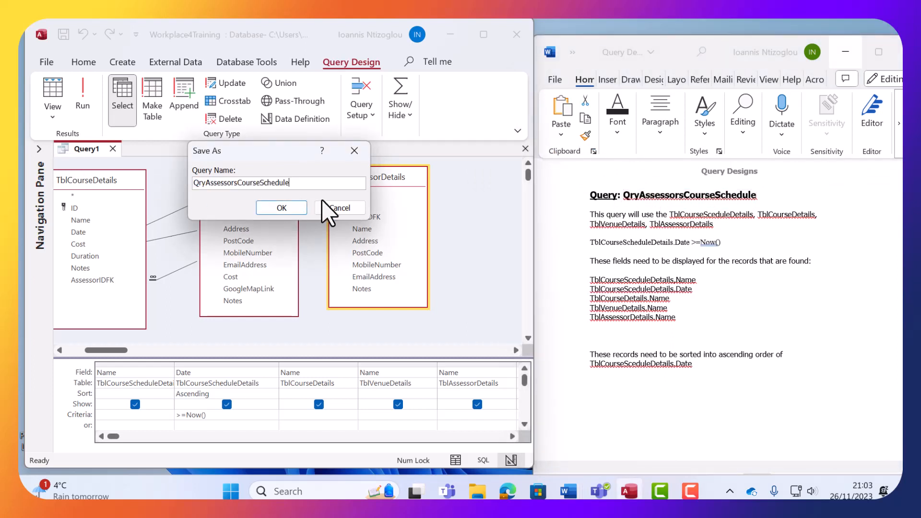
click(290, 209)
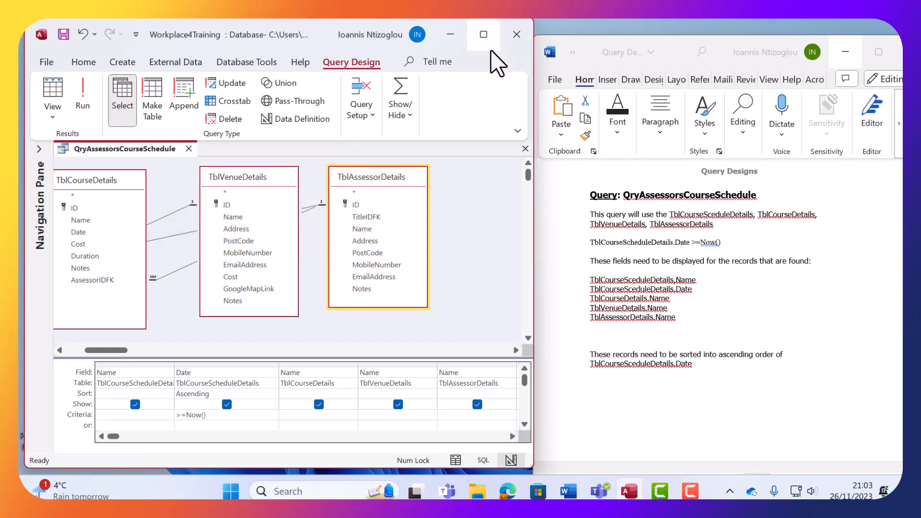
- Run the query in the maximised window, examine the course, venue and assessor records, and close it
click(484, 35)
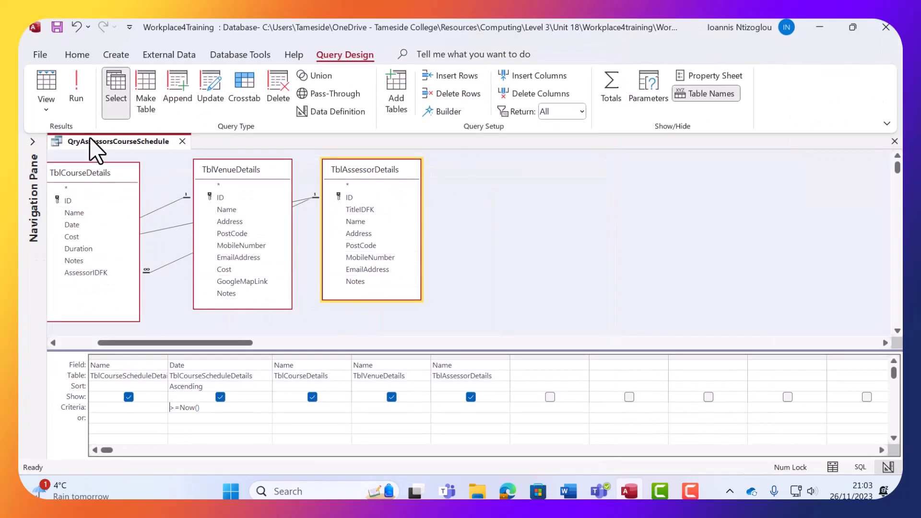
click(75, 86)
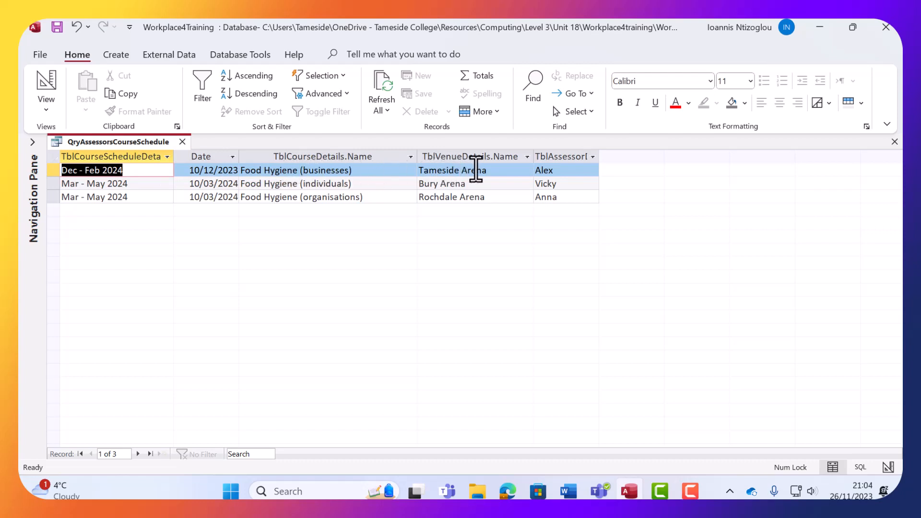
double_click(559, 171)
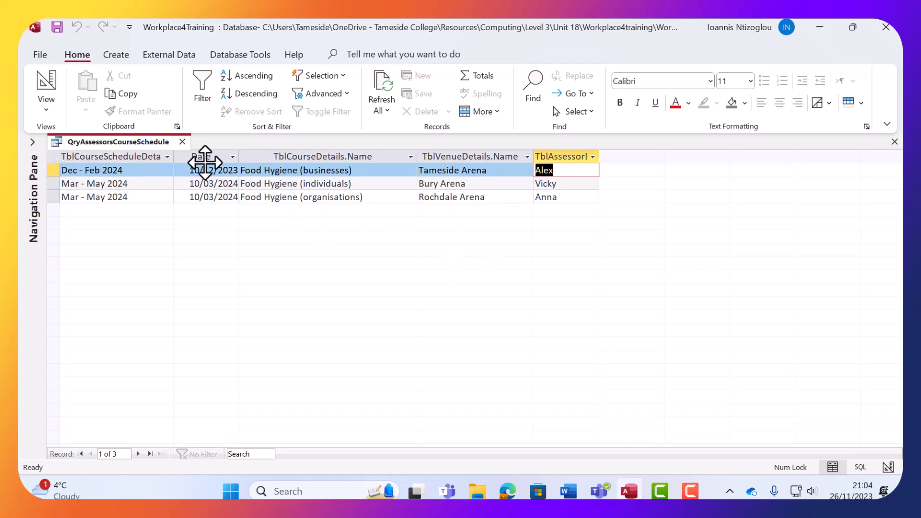
click(182, 142)
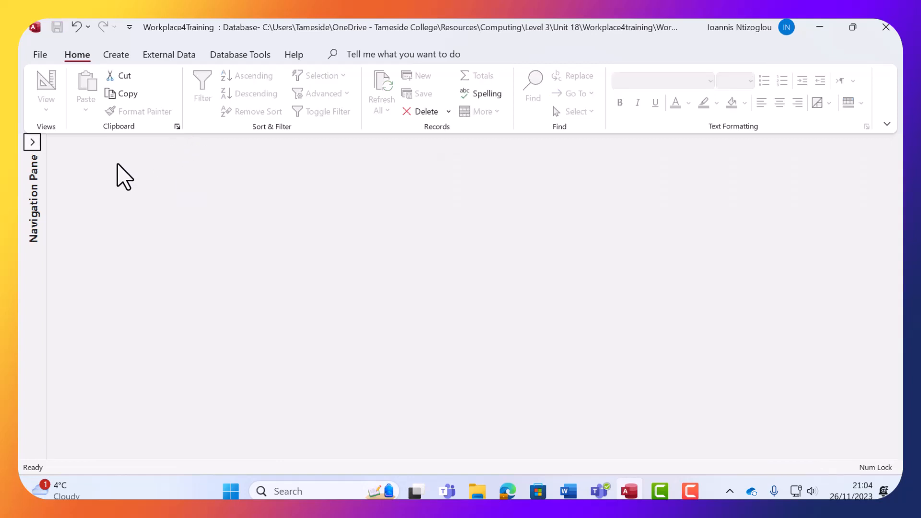
- Expand the Navigation Pane, open the saved QryAssessorsCourseSchedule to check its records, and close it
click(32, 142)
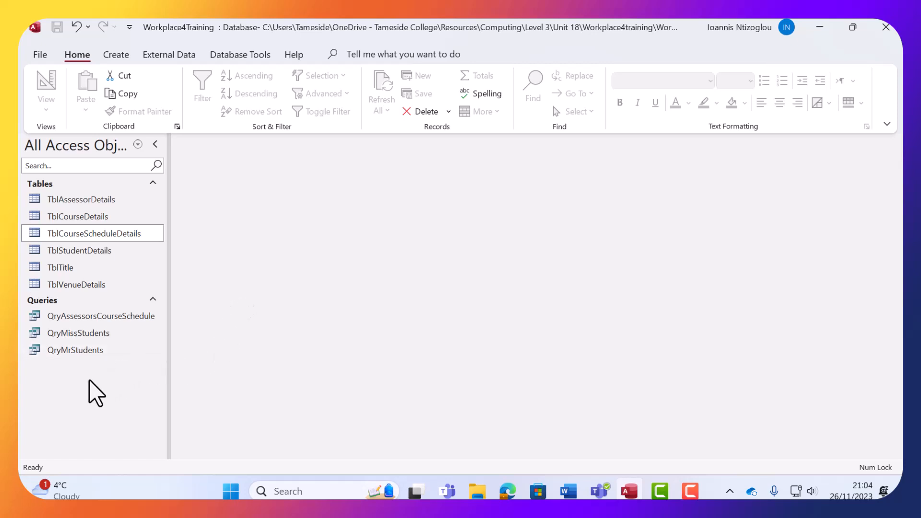
double_click(97, 318)
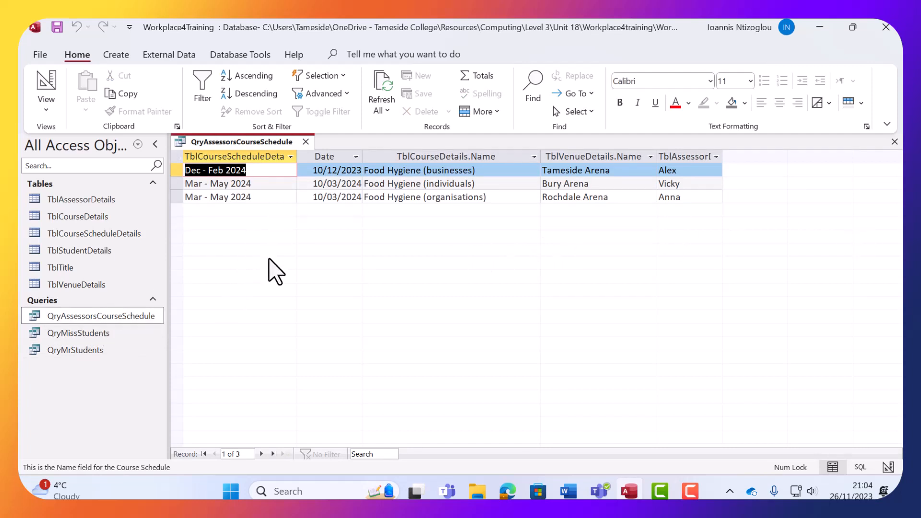
click(895, 143)
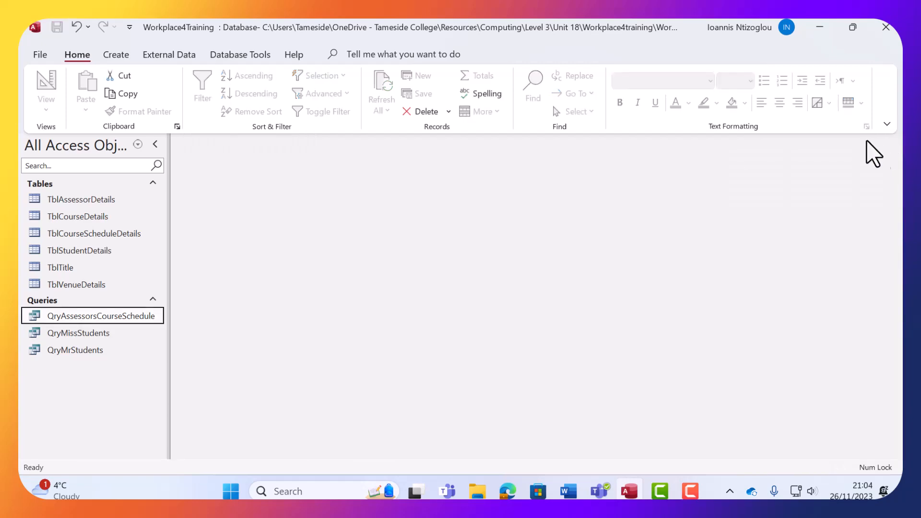
- Restore the side-by-side layout and go to the next blank query design template in the Word document
click(853, 28)
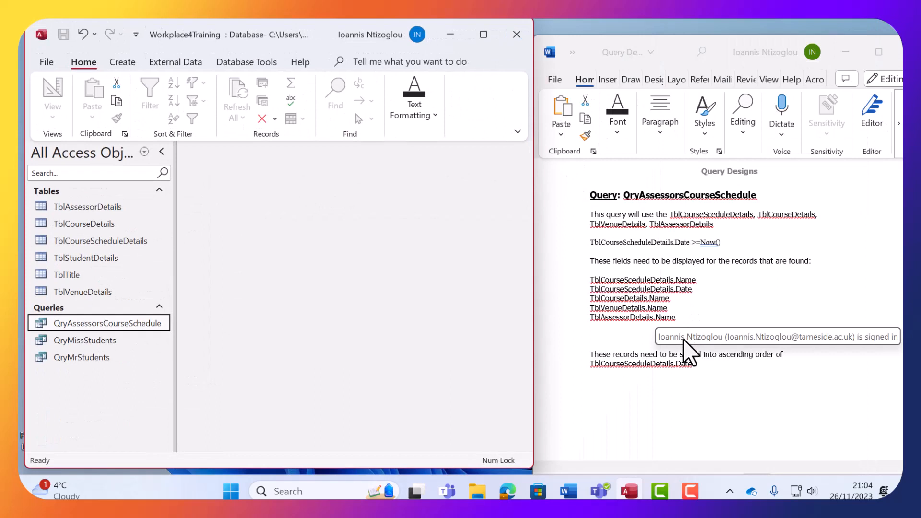
right_click(612, 317)
click(816, 362)
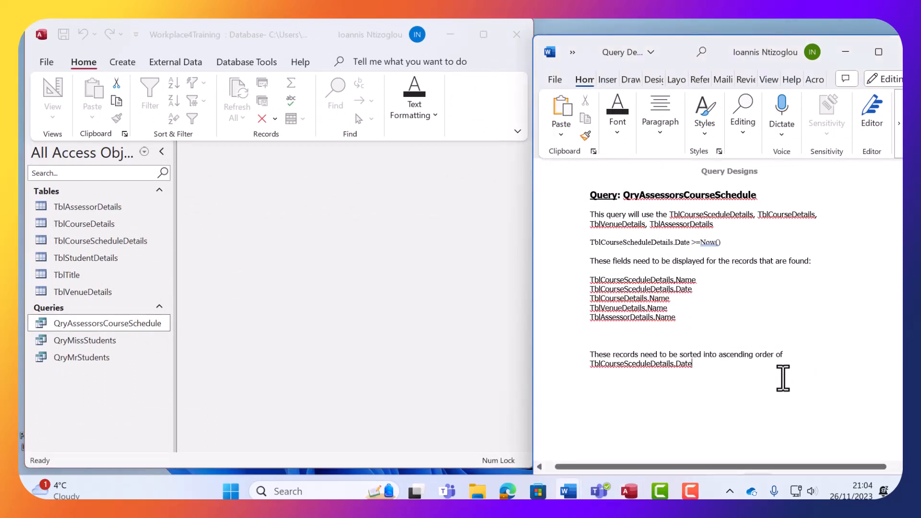
scroll(730, 366, down, 10)
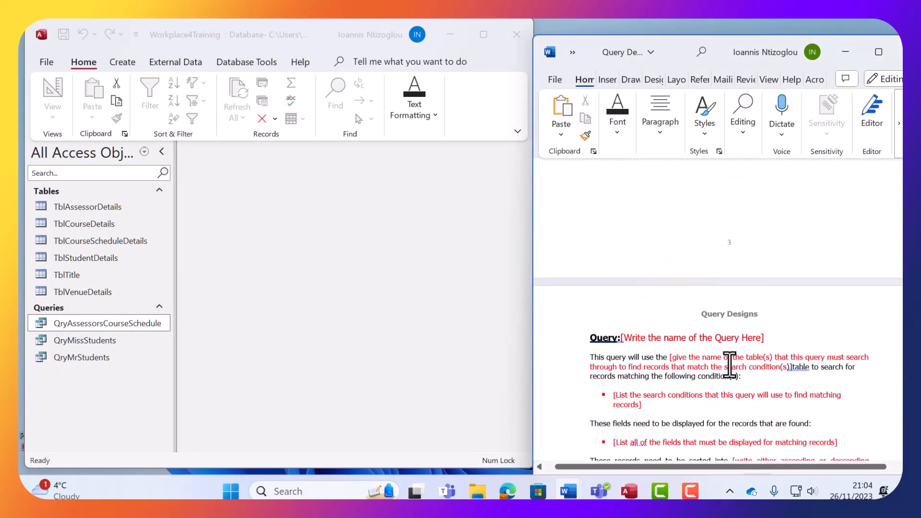
scroll(729, 366, down, 4)
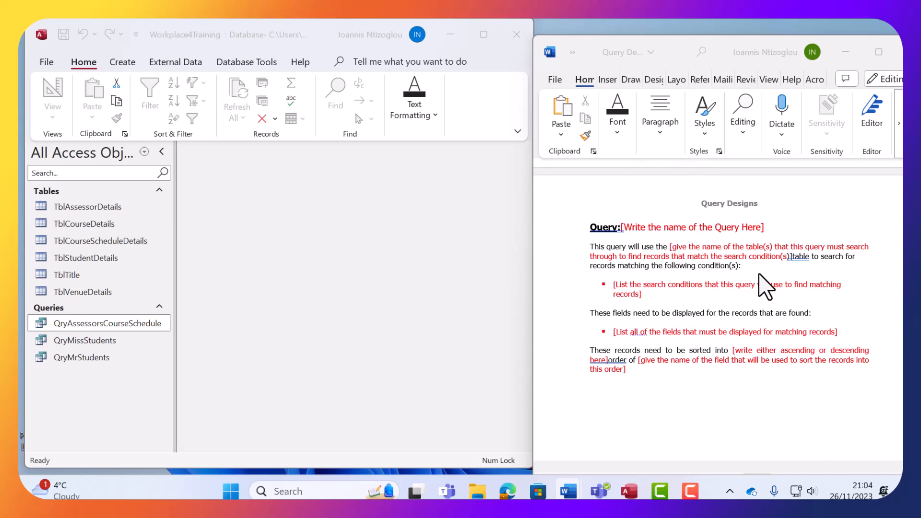
- Replace the query name placeholder in the Word design with QryFindAssessorWithScheduleDetails
click(751, 259)
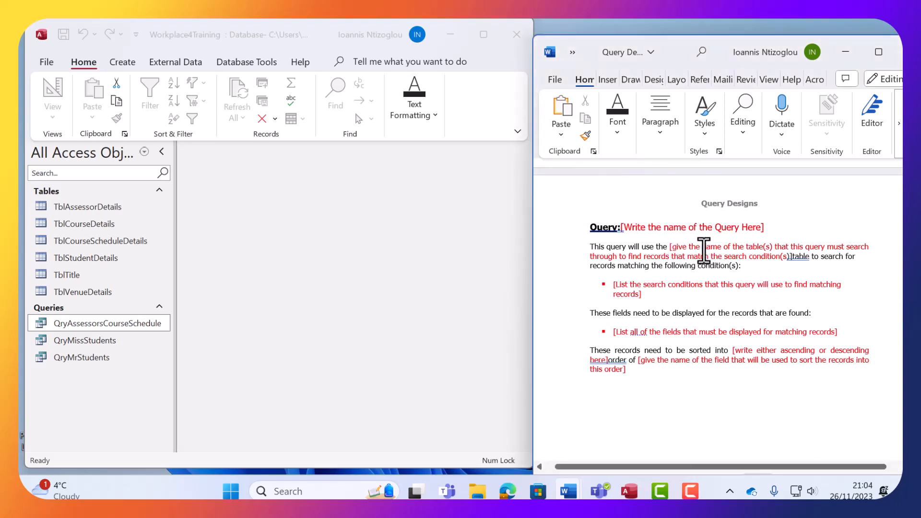
drag(766, 226, 616, 225)
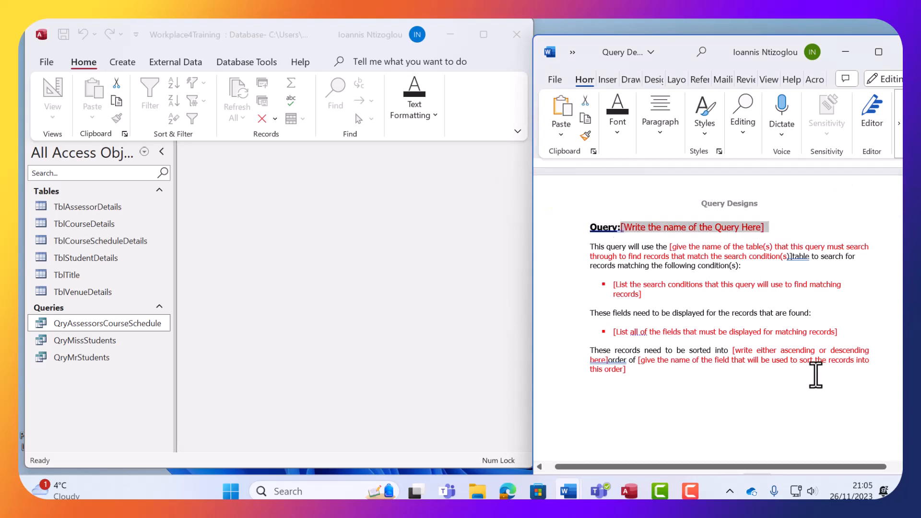
key(Delete)
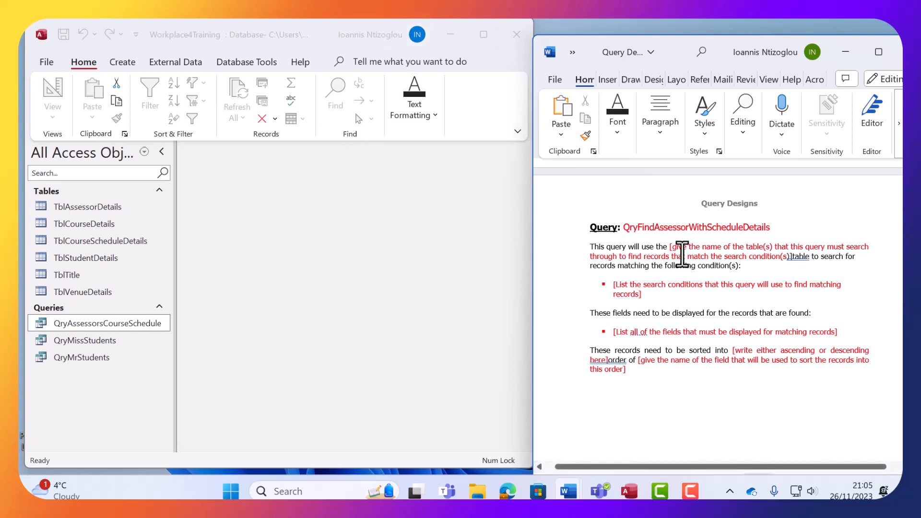
- Replace the opening words "[give the name of the" in the table placeholder with TblCourseScheduleDetials
drag(670, 247, 722, 246)
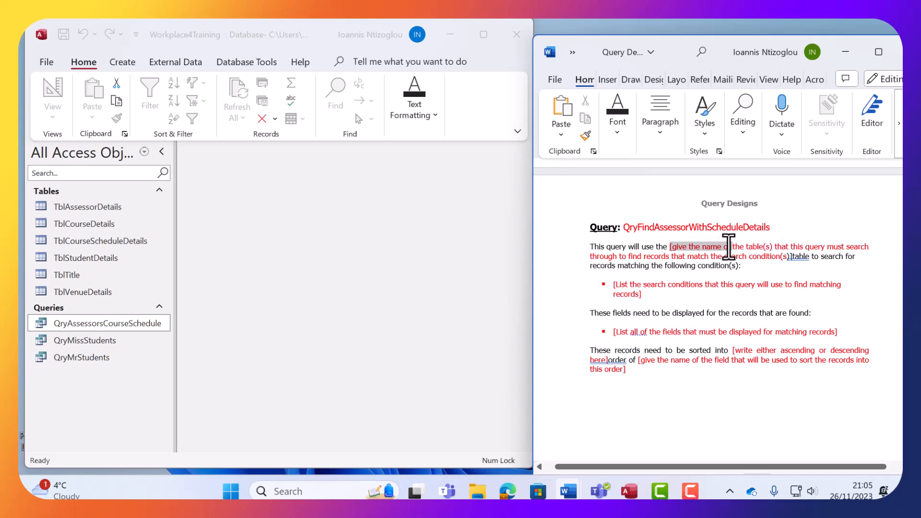
drag(733, 247, 732, 247)
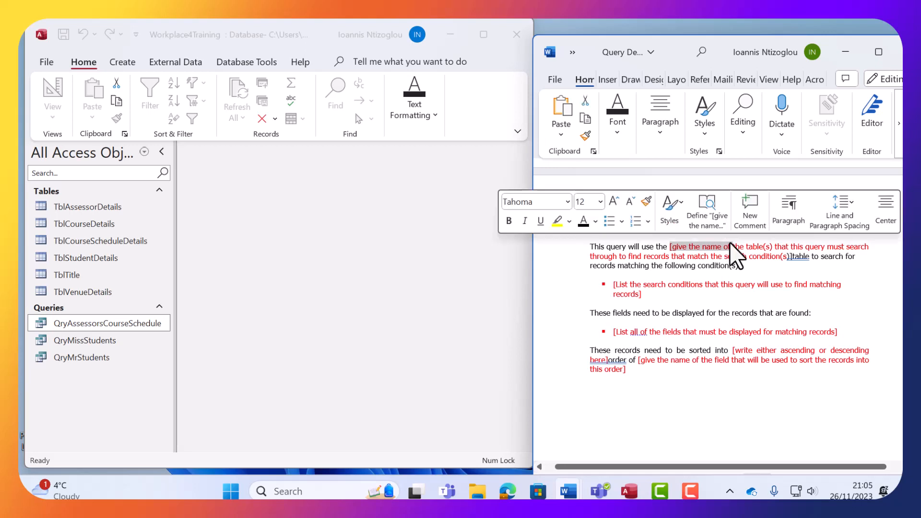
key(Delete)
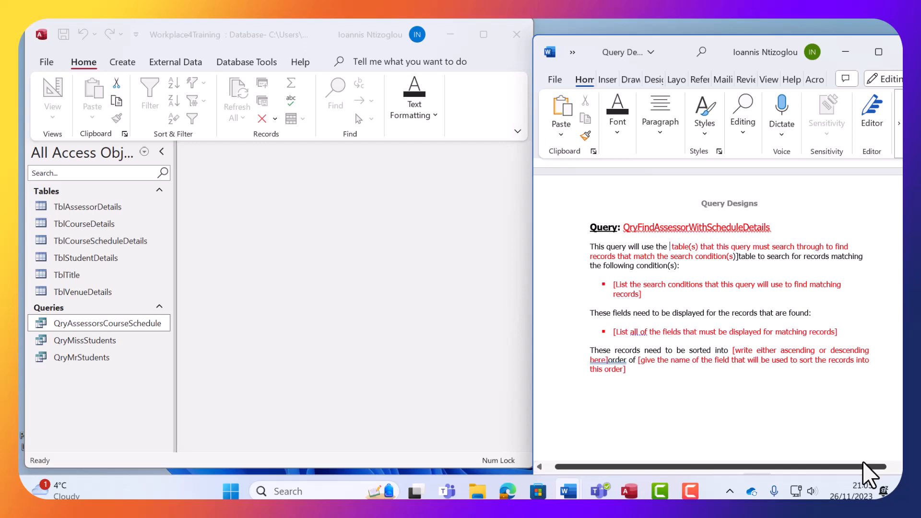
text(TblCou)
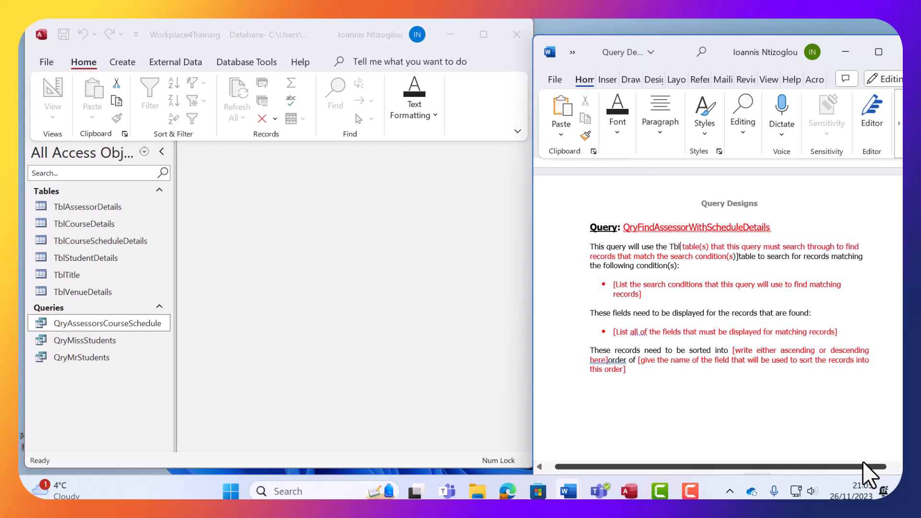
text(rseSche)
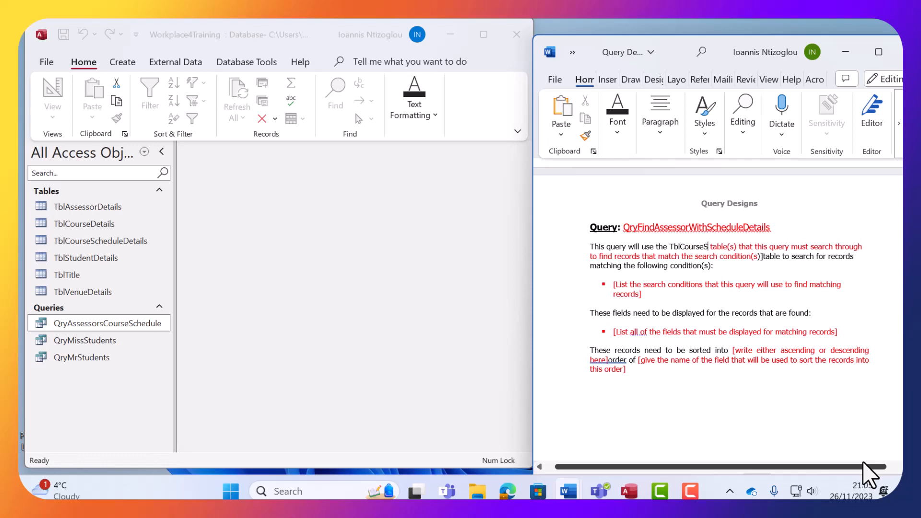
text(duleDetial)
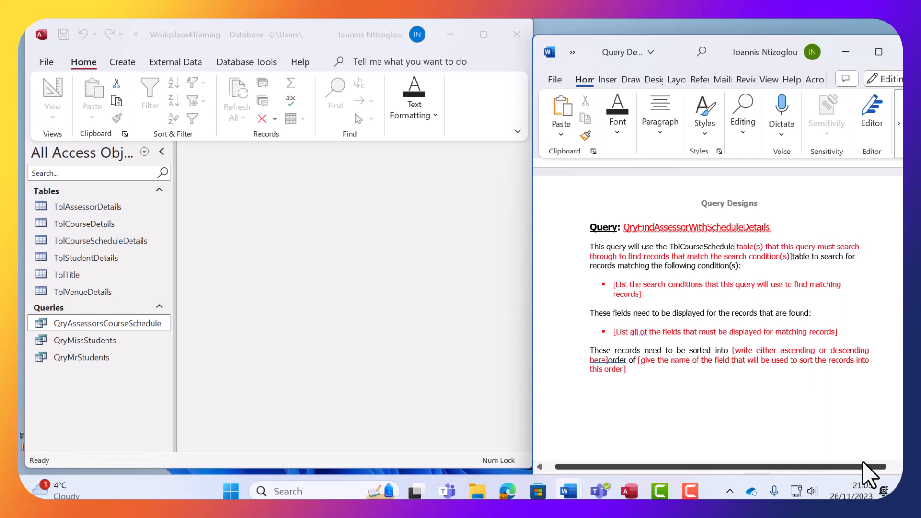
text(s)
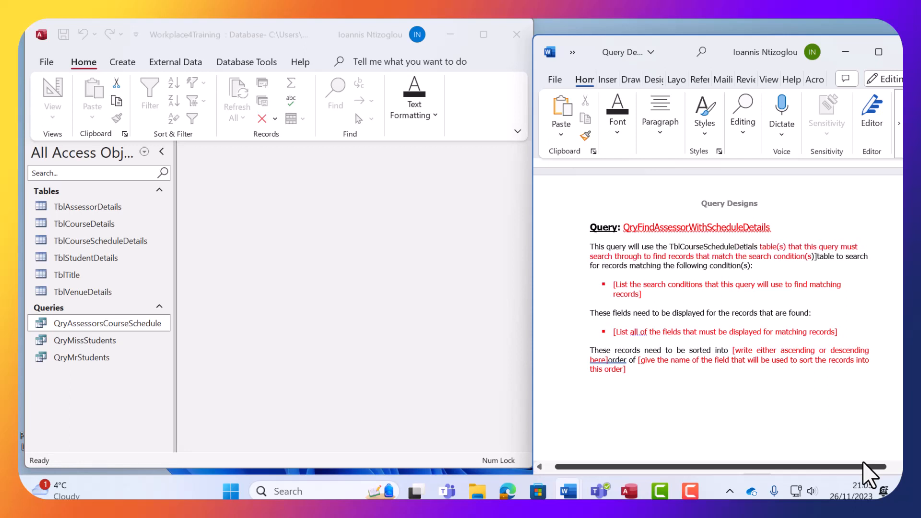
- Extend the design's list of source tables with TblCourseDetails and TblAssessorDetails, separated by a comma and "and"
text(, Tbl)
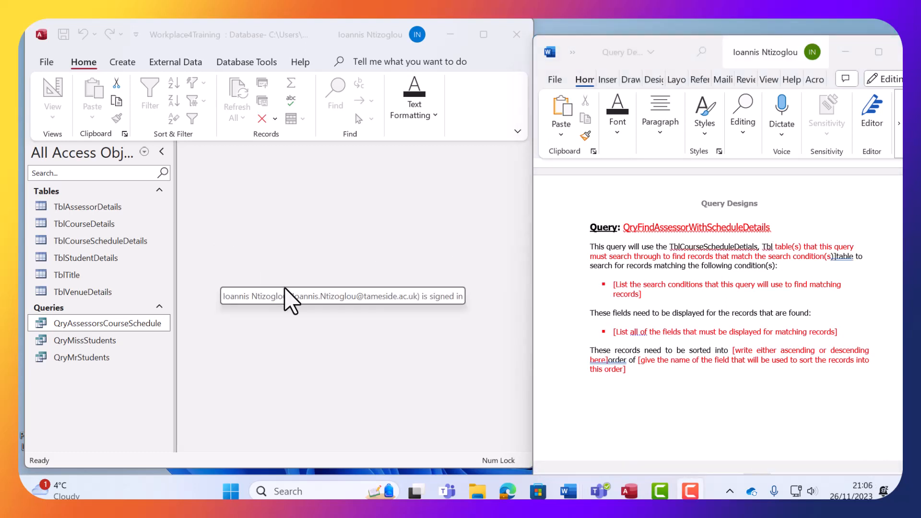
click(773, 247)
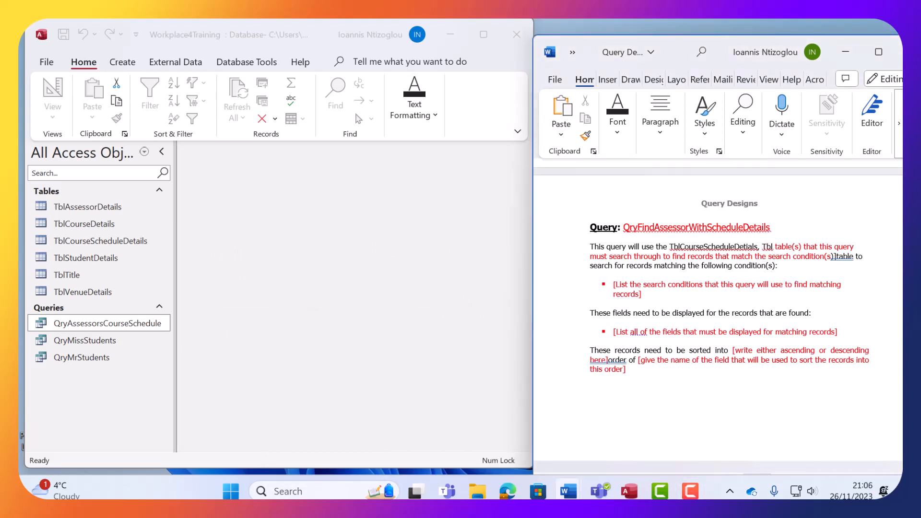
text(Cours)
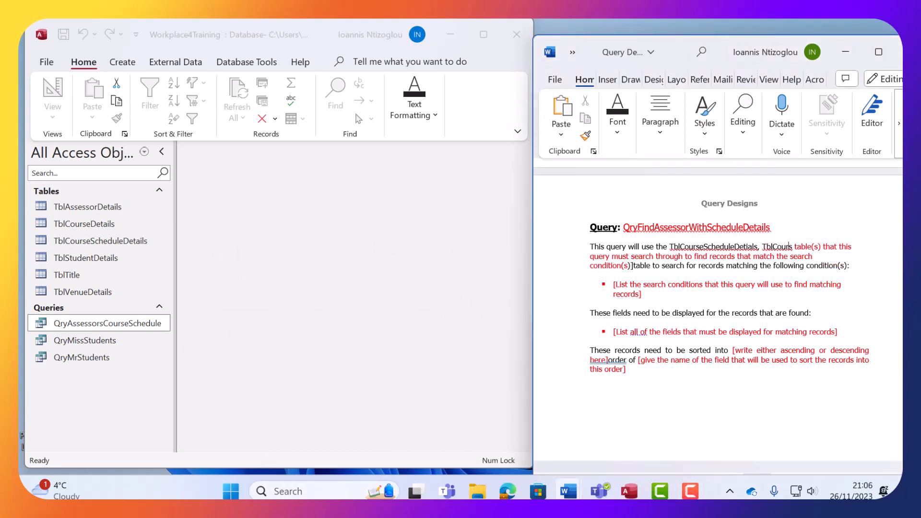
text(eDetails,)
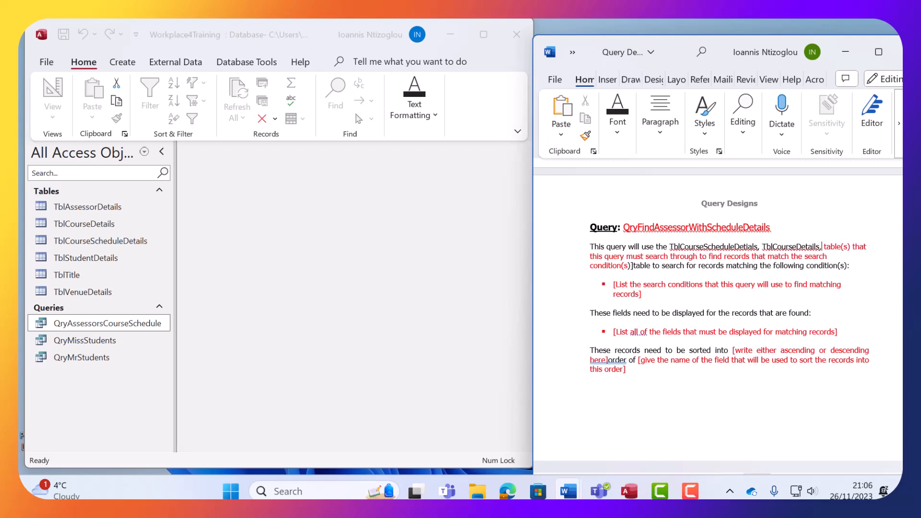
key(BackSpace)
text(and )
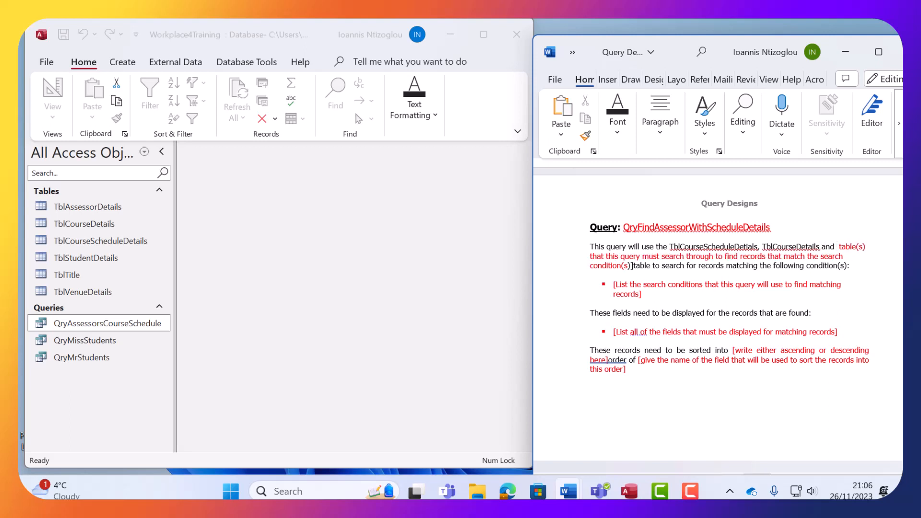
text(Tb)
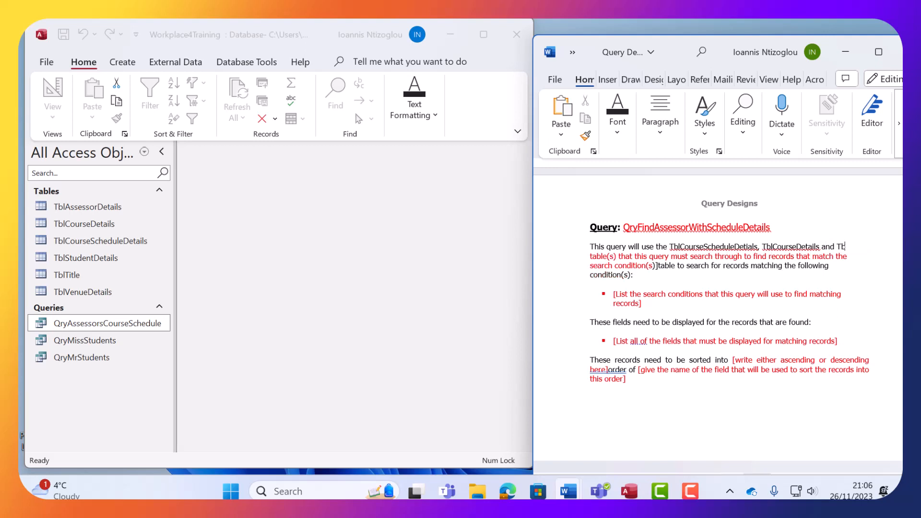
text(lAsses)
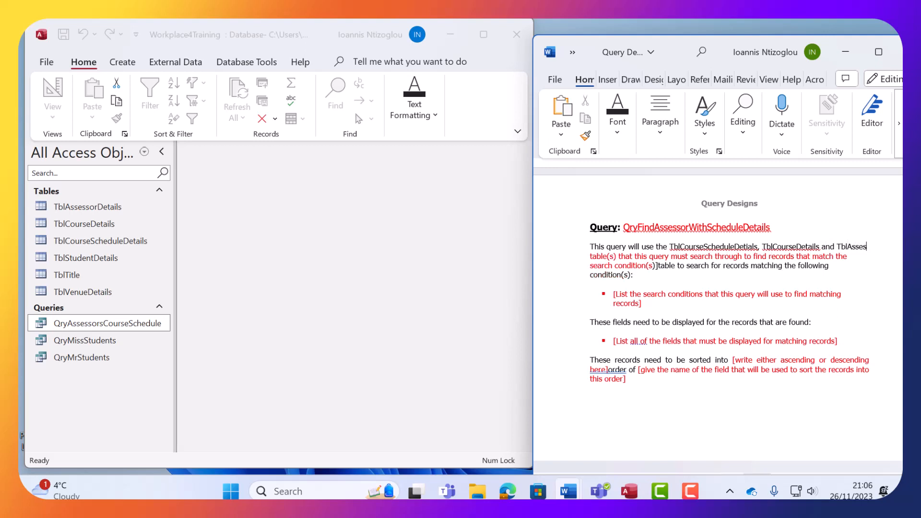